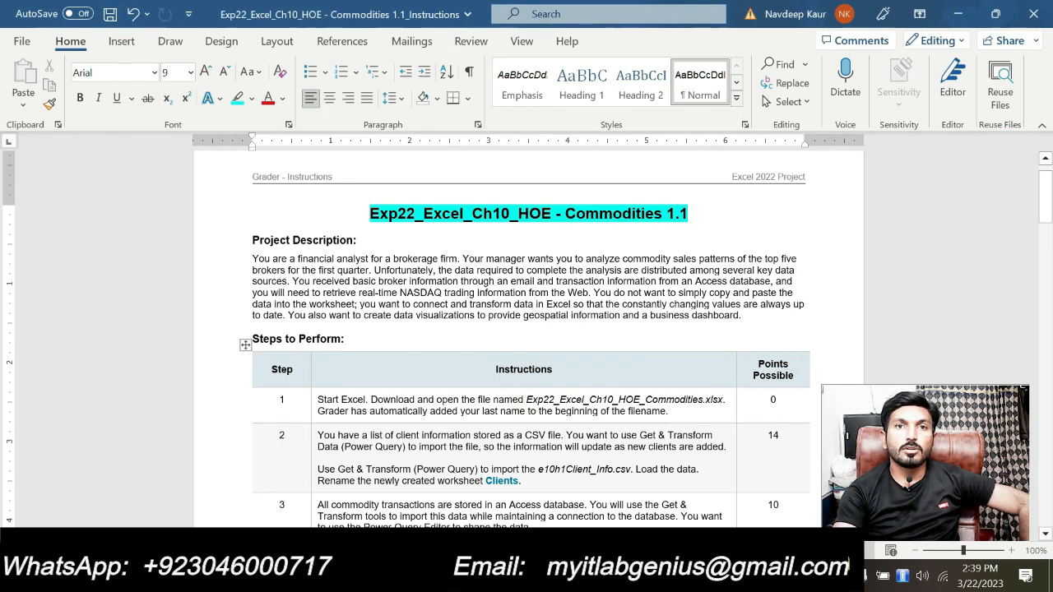
- Highlight the file name Exp22_Excel_Ch10_HOE_Commodities.xlsx in step 1 of the instructions in turquoise
{"action": "left_click_drag", "start_coordinate": [527, 399], "coordinate": [711, 401]}
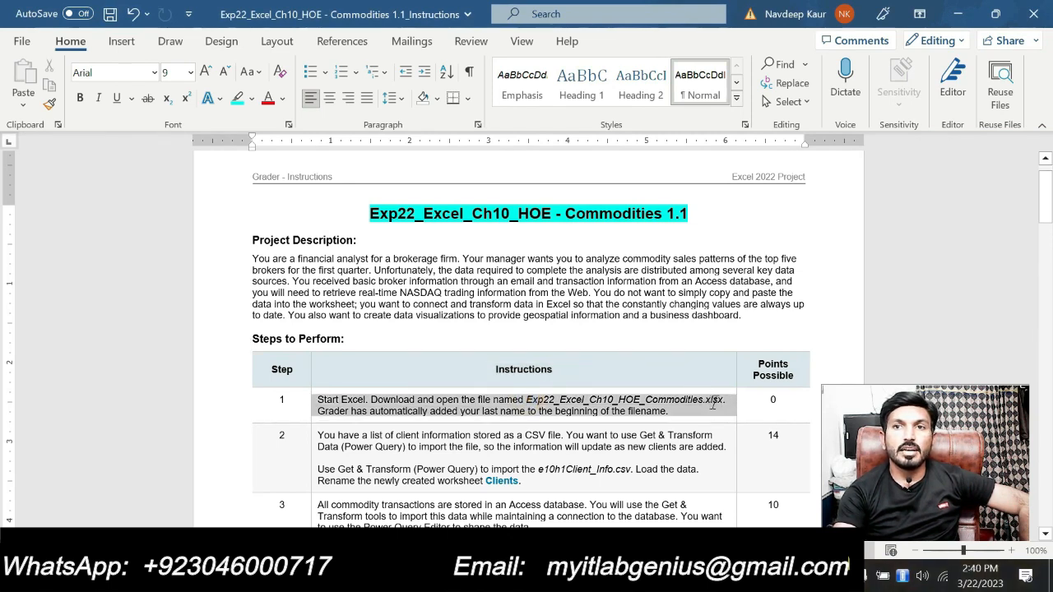
{"action": "left_click", "coordinate": [547, 400]}
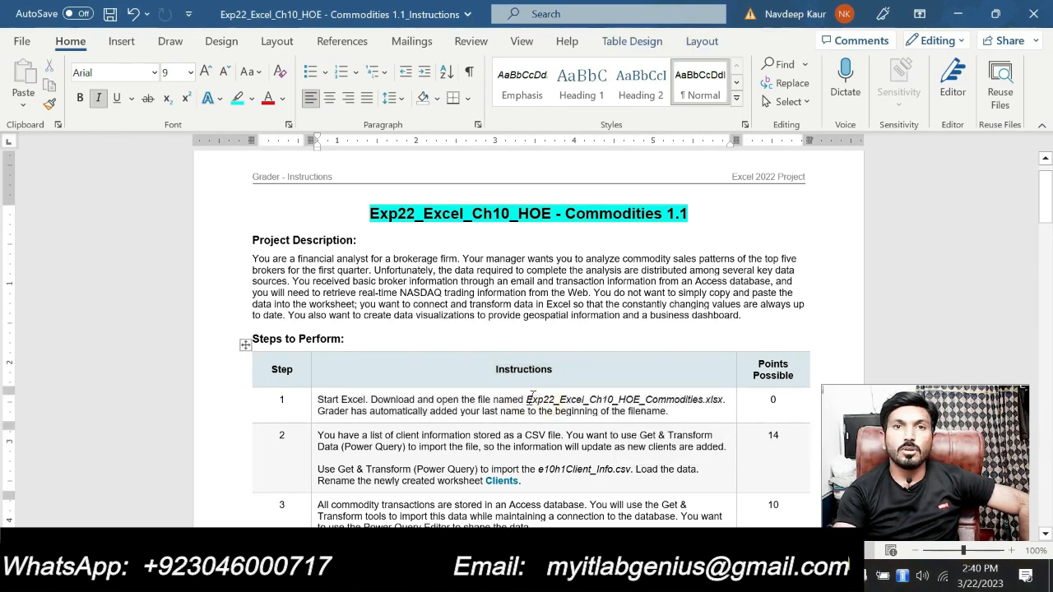
{"action": "left_click_drag", "start_coordinate": [527, 400], "coordinate": [723, 400]}
{"action": "left_click", "coordinate": [679, 445]}
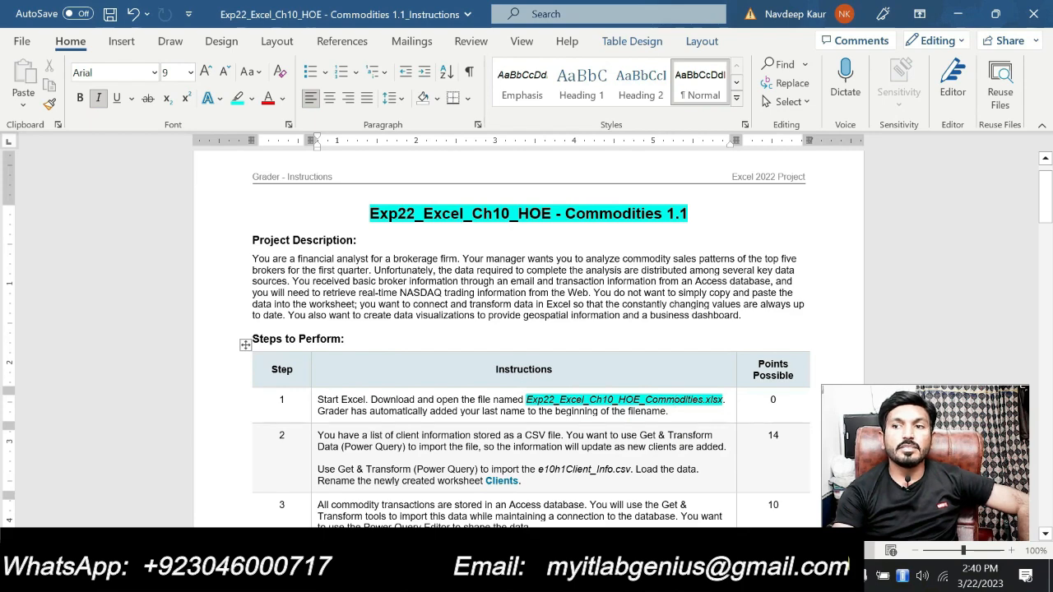
- Check the Commodities workbook in Excel, return to the Word instructions, and remove the highlight from the step 1 file name
{"action": "left_click", "coordinate": [485, 575]}
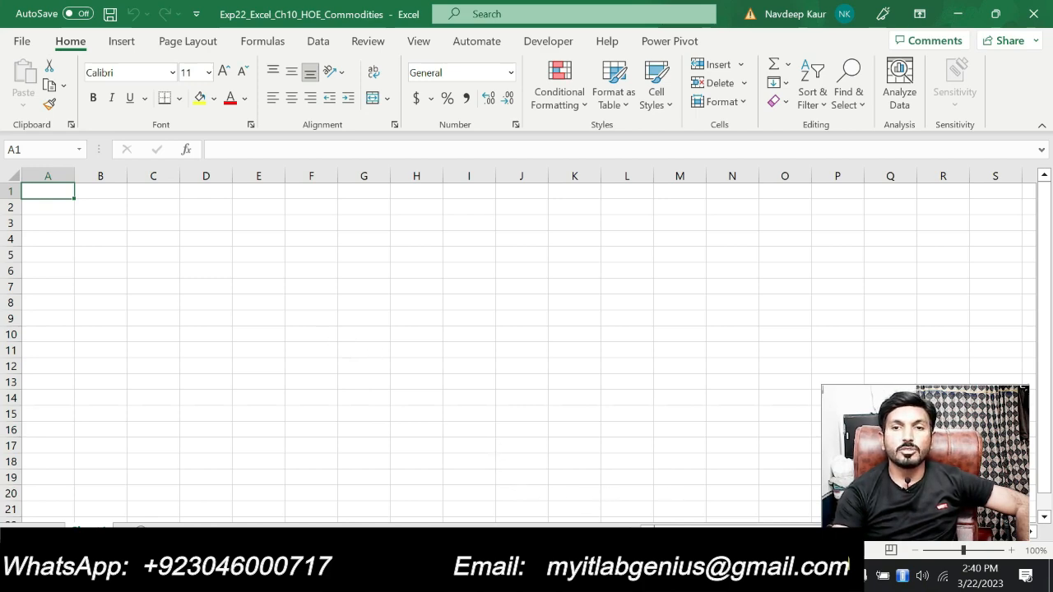
{"action": "key", "text": "alt+Tab"}
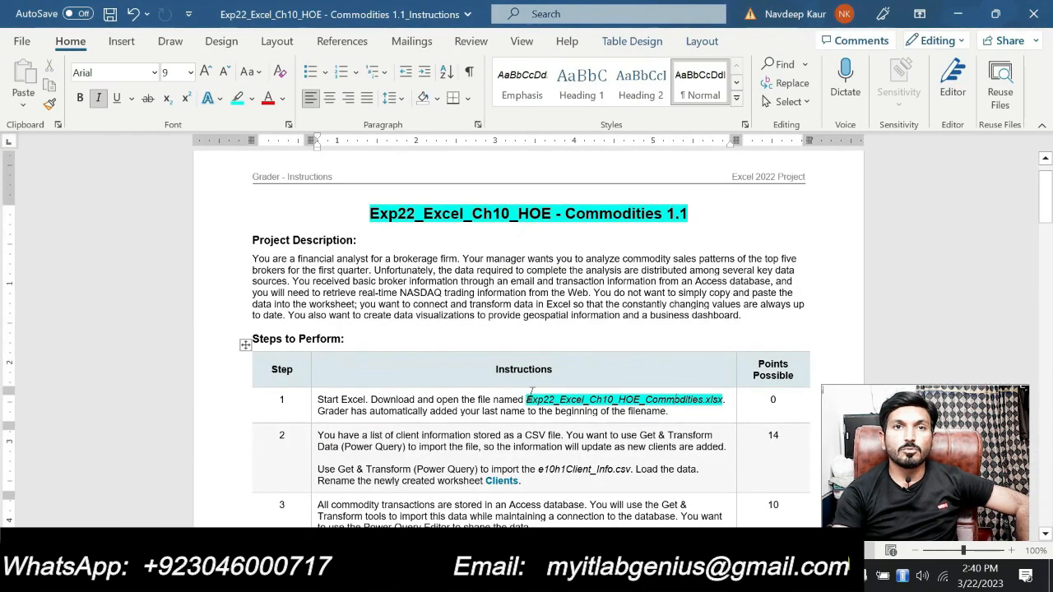
{"action": "left_click_drag", "start_coordinate": [494, 400], "coordinate": [723, 401]}
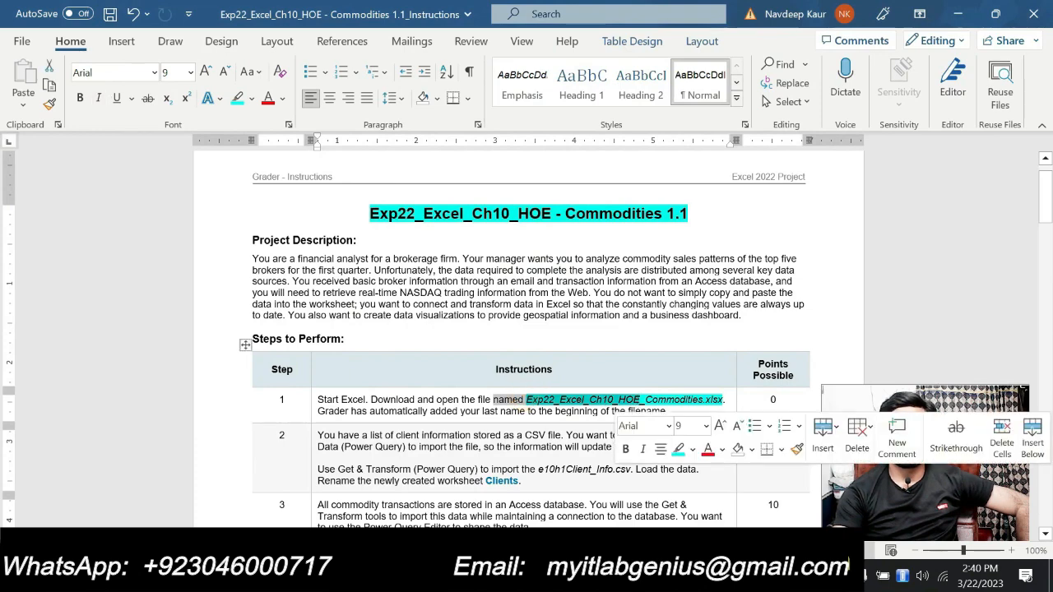
{"action": "left_click_drag", "start_coordinate": [527, 400], "coordinate": [711, 398]}
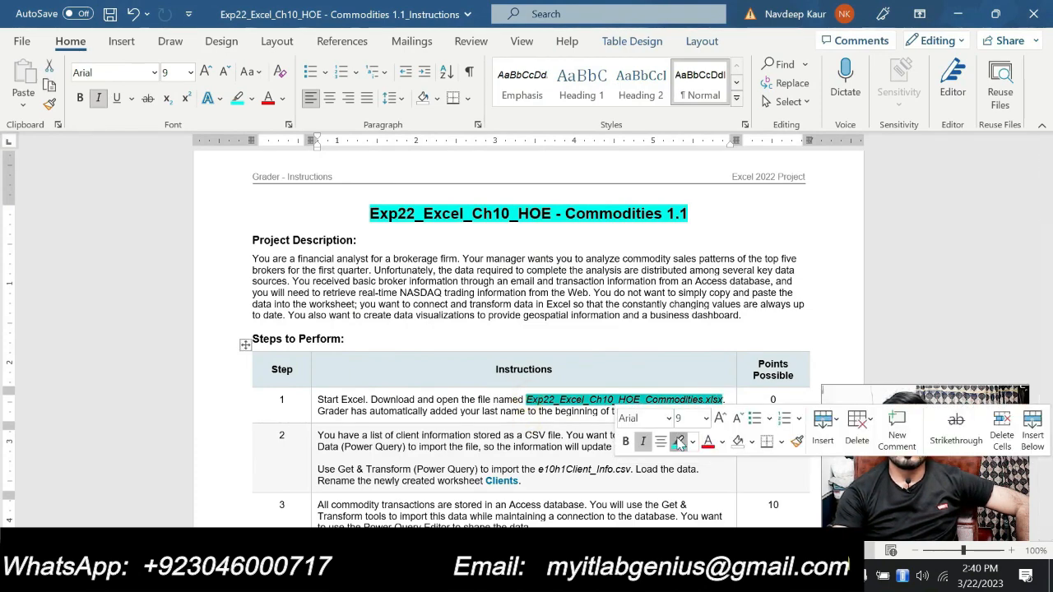
{"action": "left_click", "coordinate": [678, 442]}
- Highlight the step 2 instruction about importing e10h1Client_Info.csv and renaming the new worksheet in turquoise
{"action": "scroll", "coordinate": [679, 443], "scroll_direction": "down", "scroll_amount": 3}
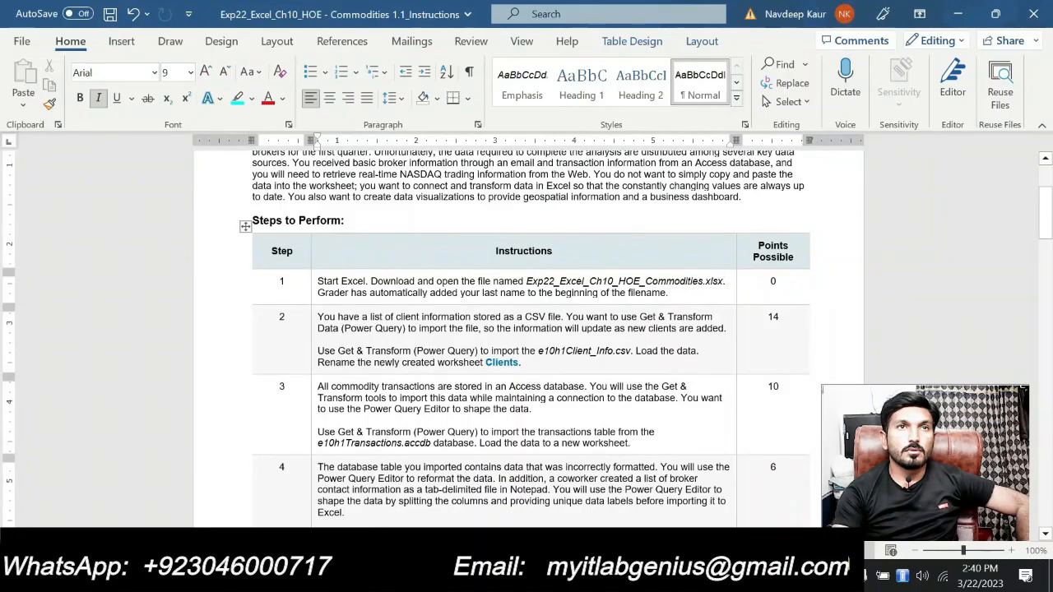
{"action": "scroll", "coordinate": [526, 329], "scroll_direction": "up", "scroll_amount": 2}
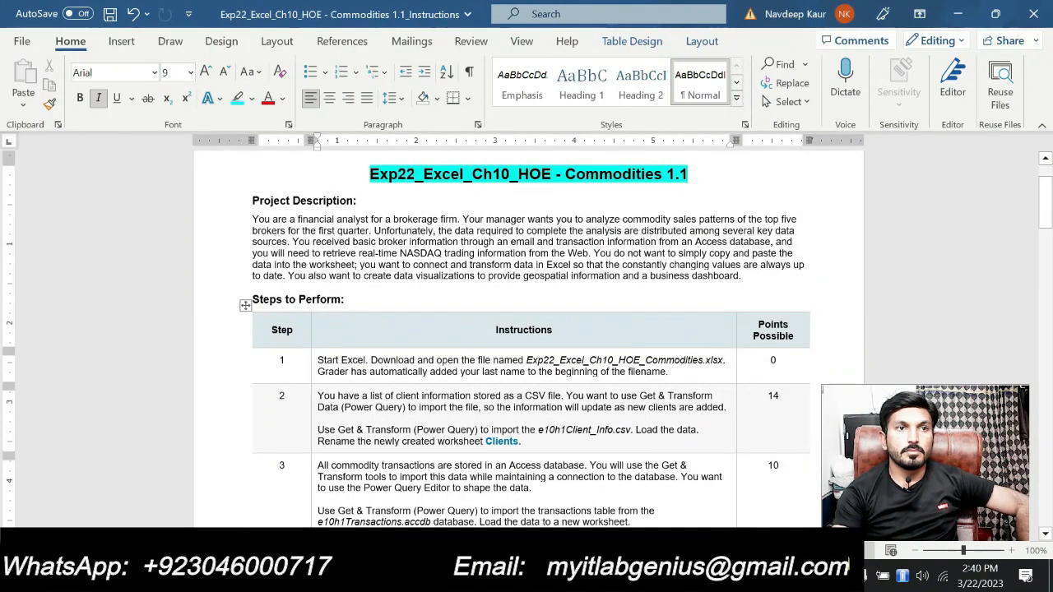
{"action": "left_click", "coordinate": [315, 429]}
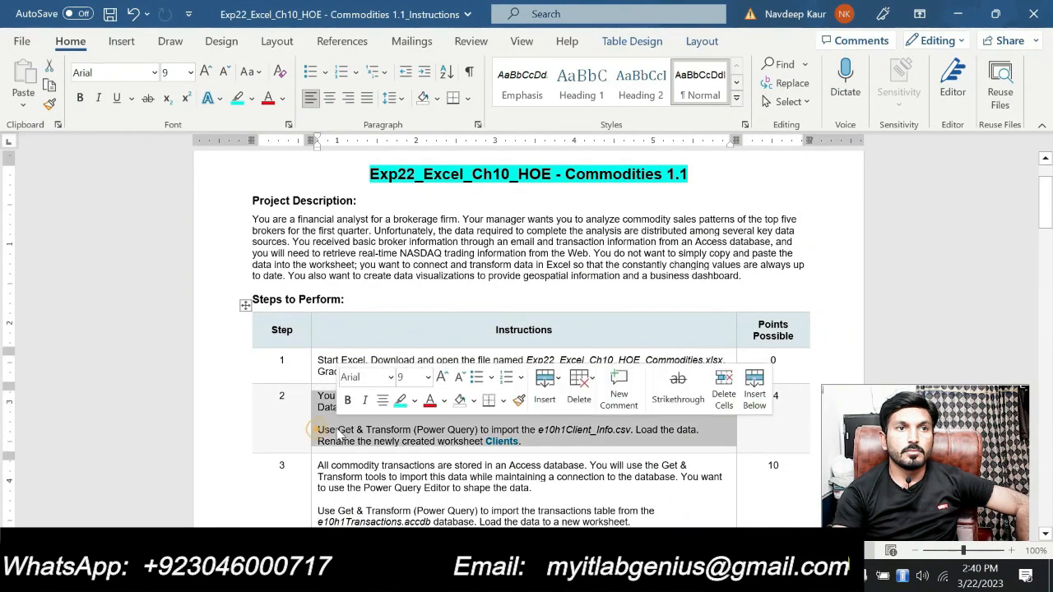
{"action": "left_click_drag", "start_coordinate": [337, 434], "coordinate": [529, 442]}
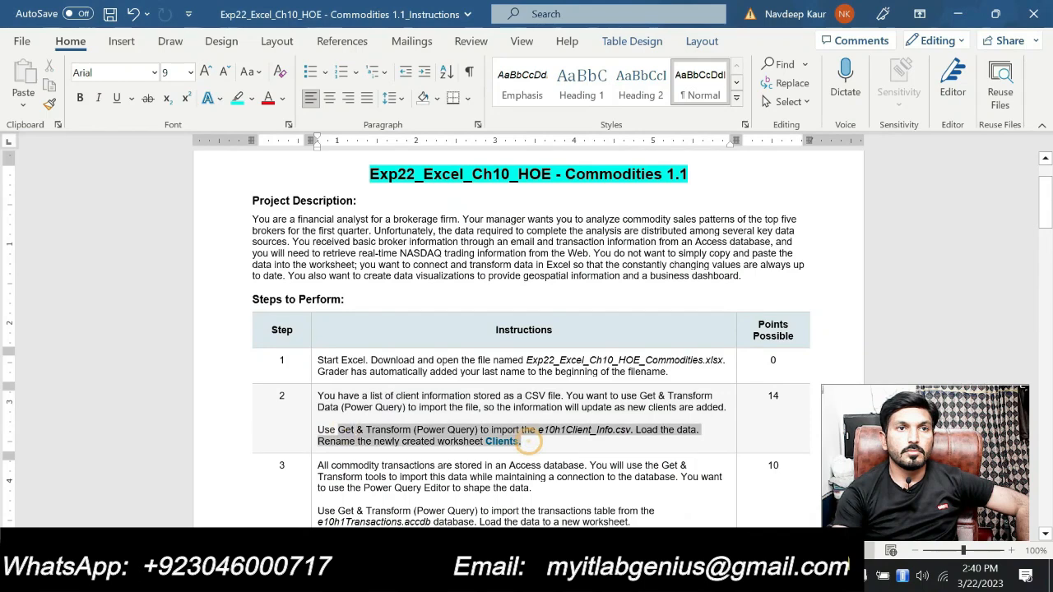
{"action": "left_click", "coordinate": [393, 399]}
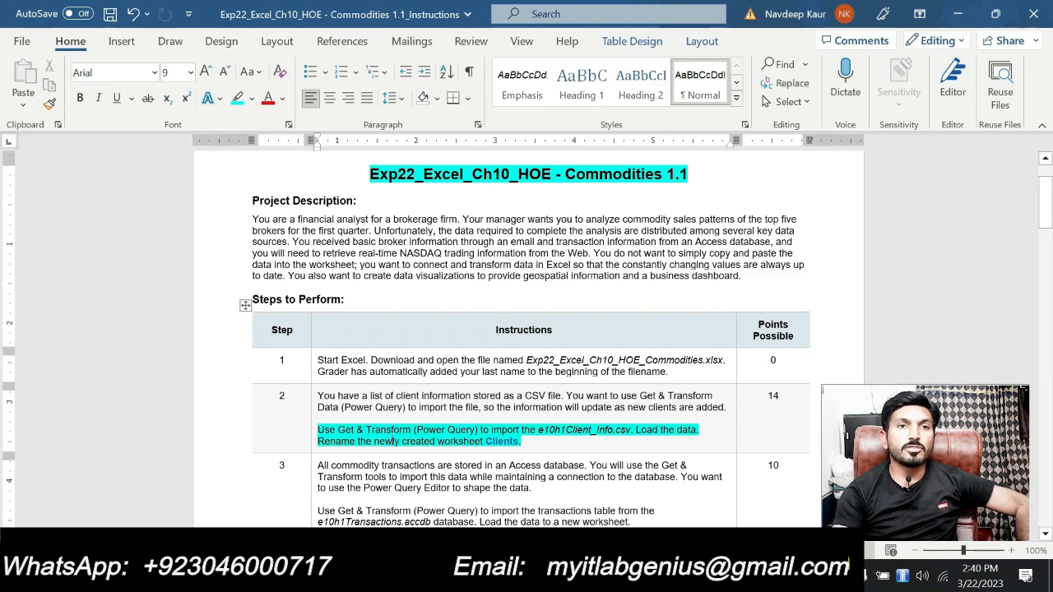
{"action": "scroll", "coordinate": [526, 329], "scroll_direction": "down", "scroll_amount": 1}
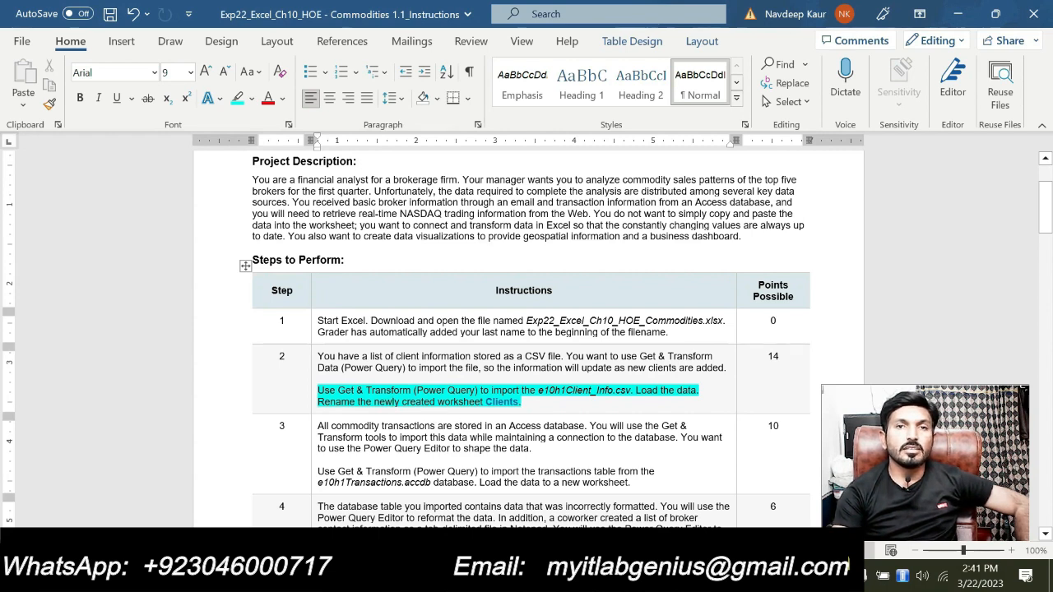
{"action": "left_click_drag", "start_coordinate": [538, 393], "coordinate": [630, 393]}
{"action": "left_click", "coordinate": [425, 398]}
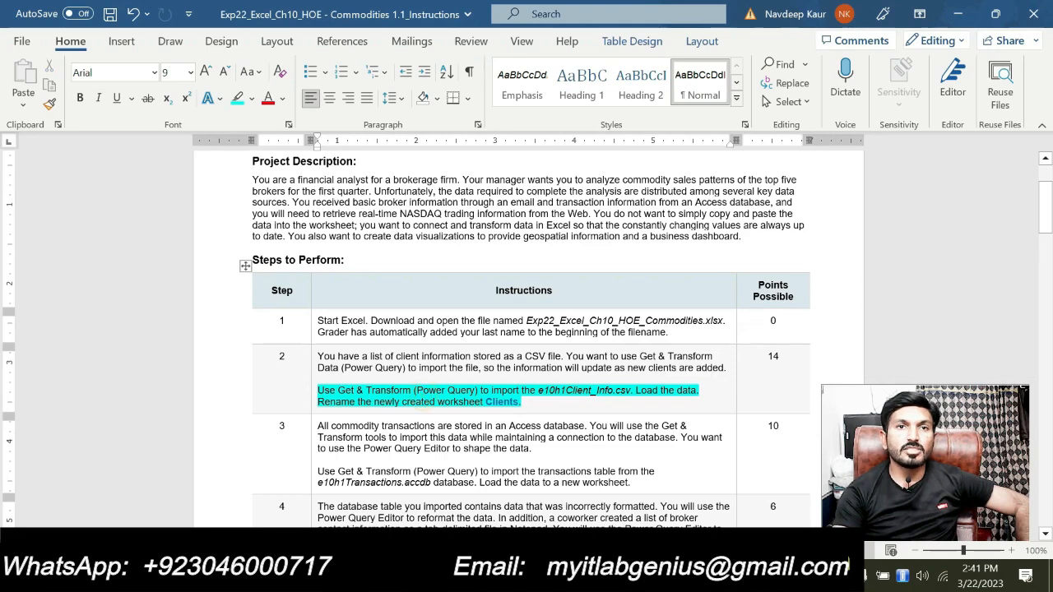
{"action": "scroll", "coordinate": [526, 329], "scroll_direction": "up", "scroll_amount": 1}
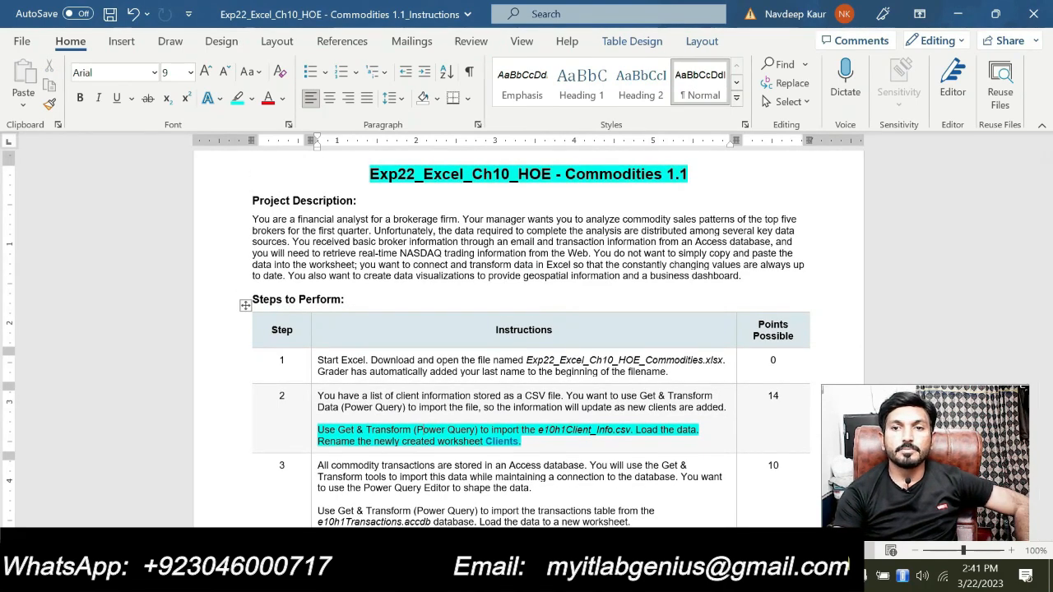
- Switch to the Commodities workbook in Excel and start a Get & Transform import from a text/CSV file
{"action": "left_click", "coordinate": [461, 575]}
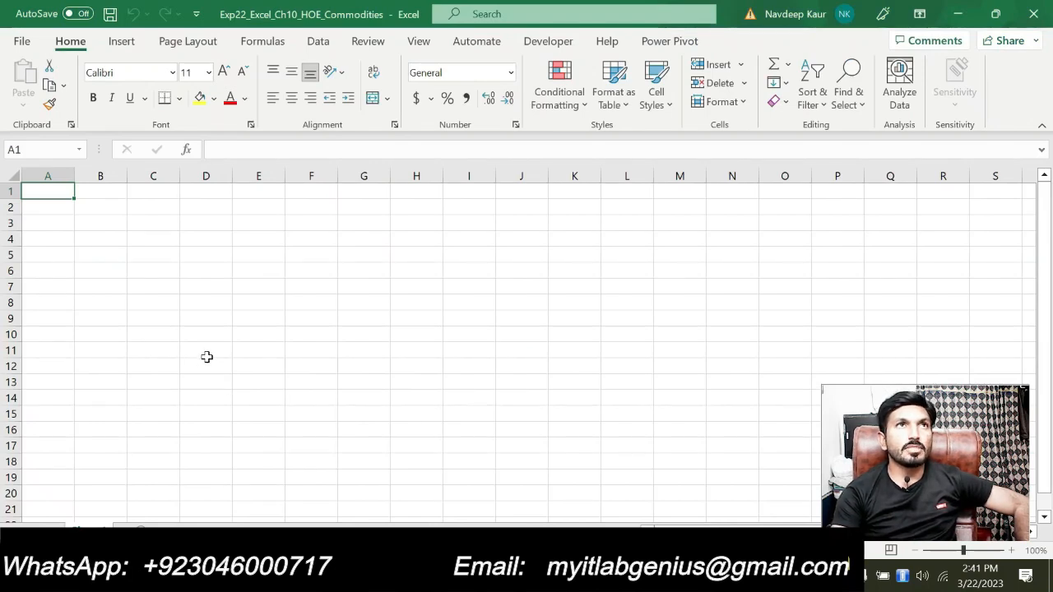
{"action": "left_click", "coordinate": [318, 41]}
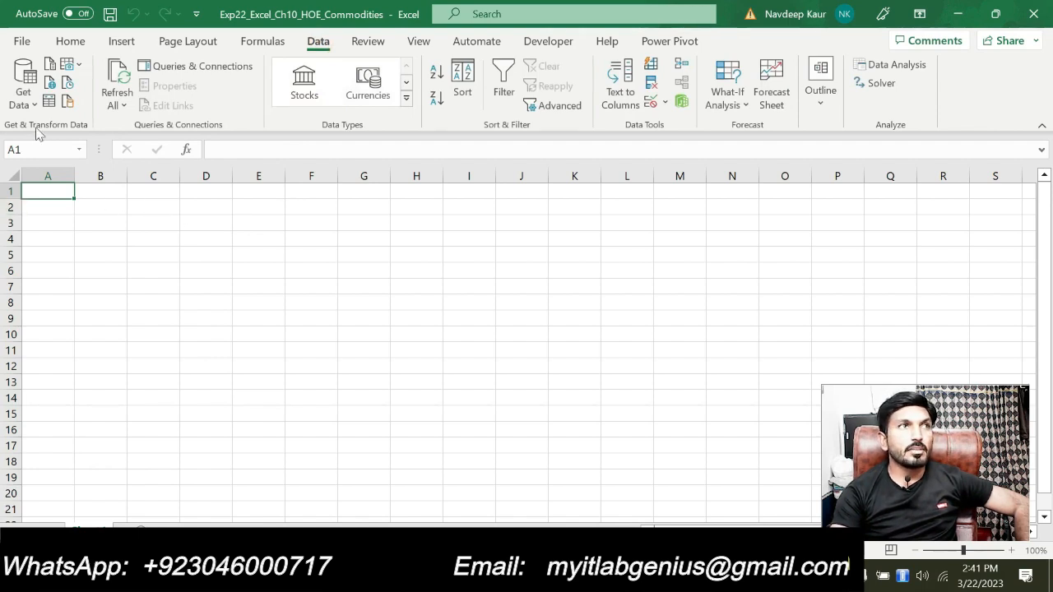
{"action": "left_click", "coordinate": [31, 103]}
{"action": "mouse_move", "coordinate": [39, 132]}
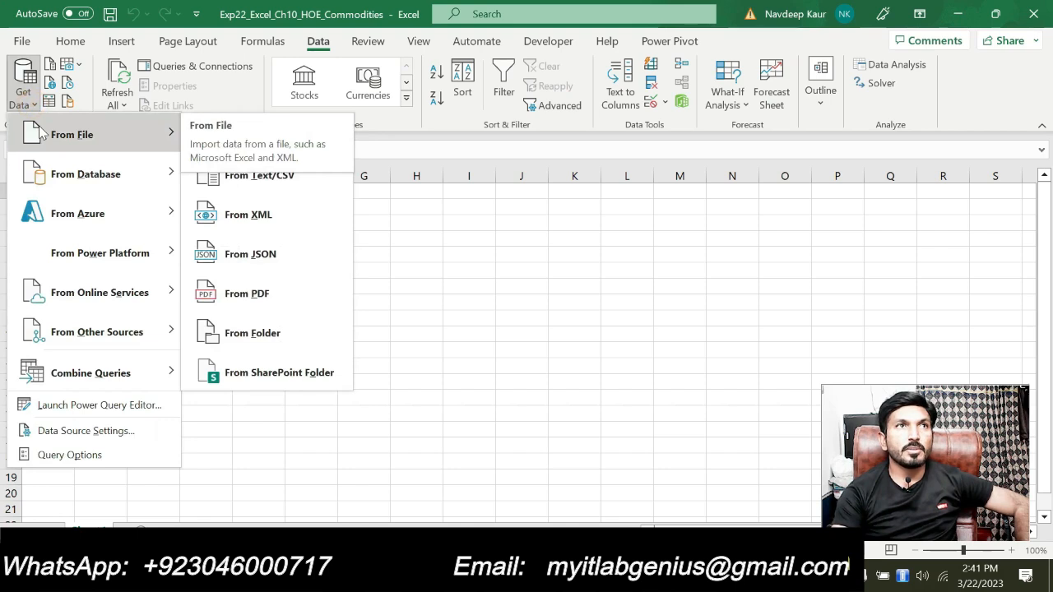
{"action": "left_click", "coordinate": [262, 187]}
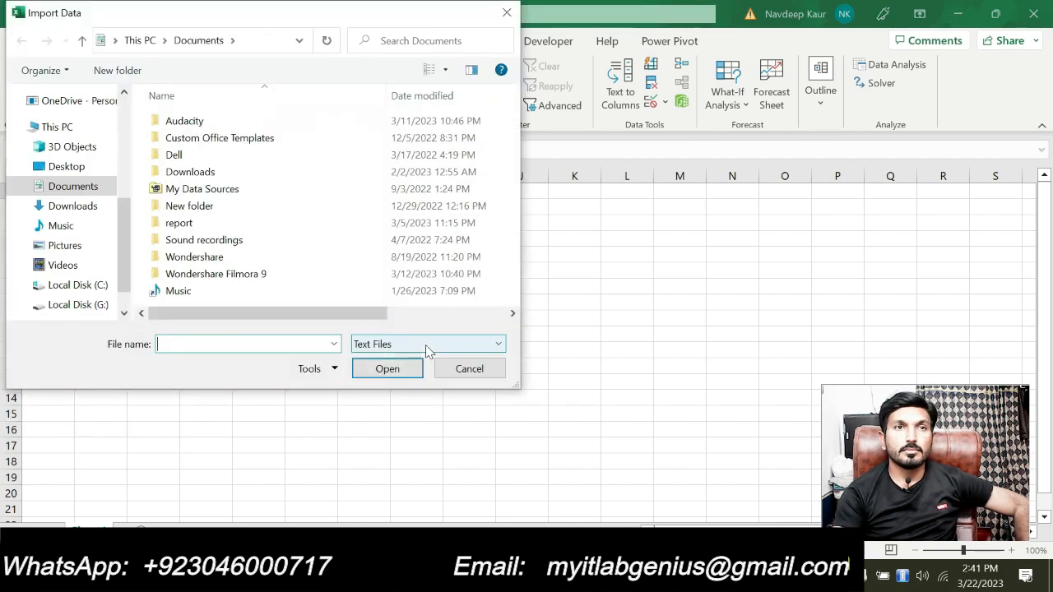
- Browse to the chapter 10 commodities folder inside Excel 2022 on Local Disk (G:)
{"action": "left_click", "coordinate": [82, 304]}
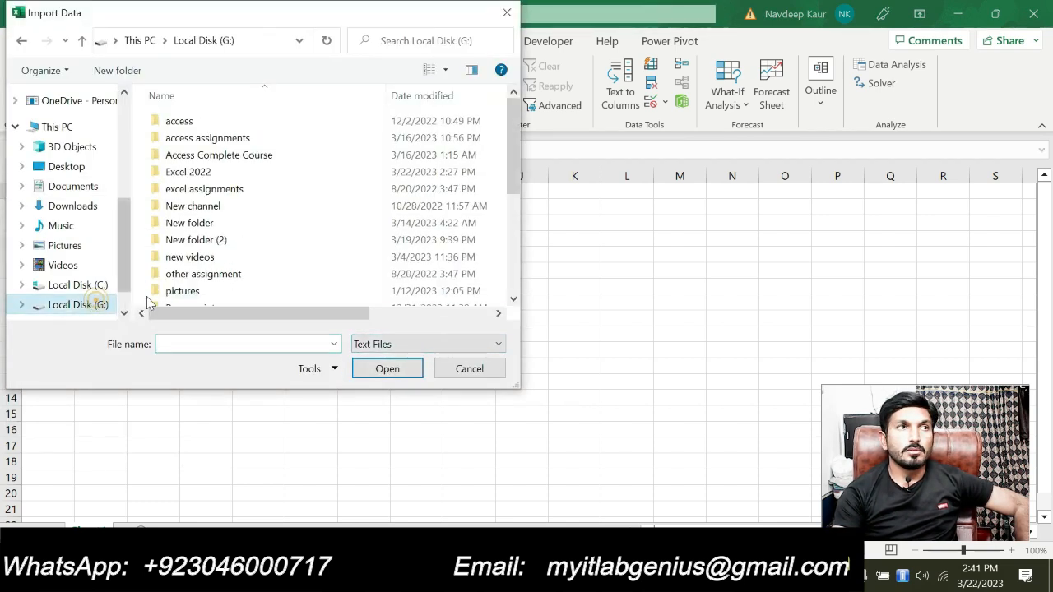
{"action": "double_click", "coordinate": [224, 171]}
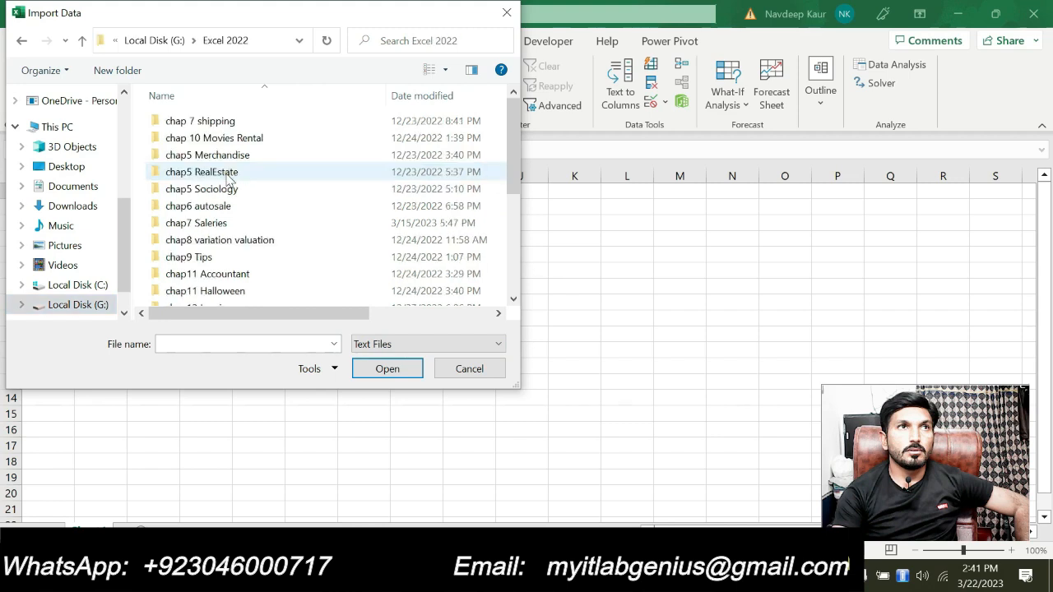
{"action": "scroll", "coordinate": [234, 197], "scroll_direction": "down", "scroll_amount": 3}
{"action": "scroll", "coordinate": [236, 206], "scroll_direction": "down", "scroll_amount": 2}
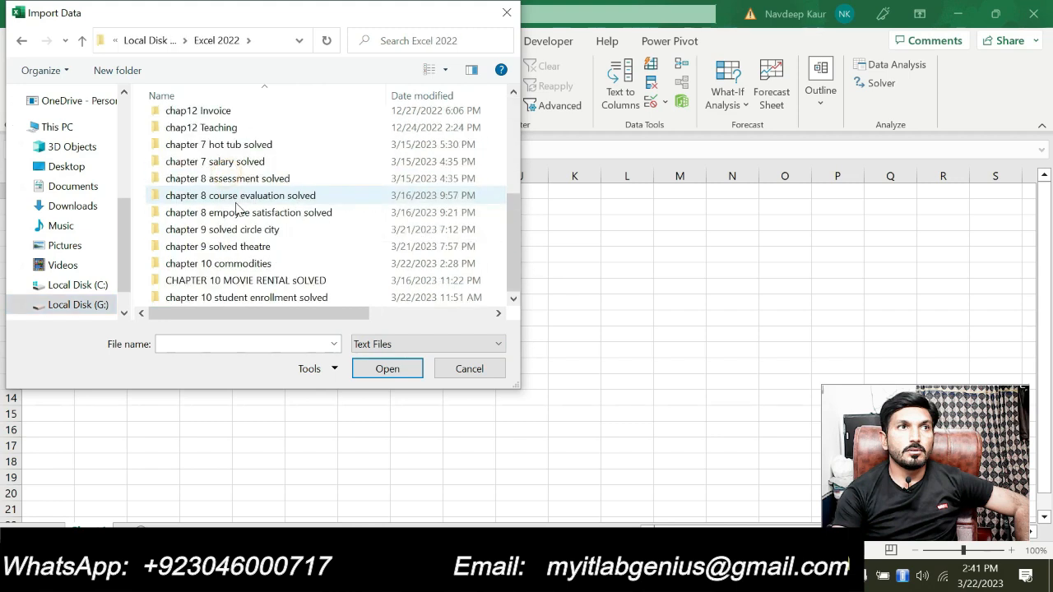
{"action": "left_click", "coordinate": [243, 265]}
{"action": "double_click", "coordinate": [243, 265]}
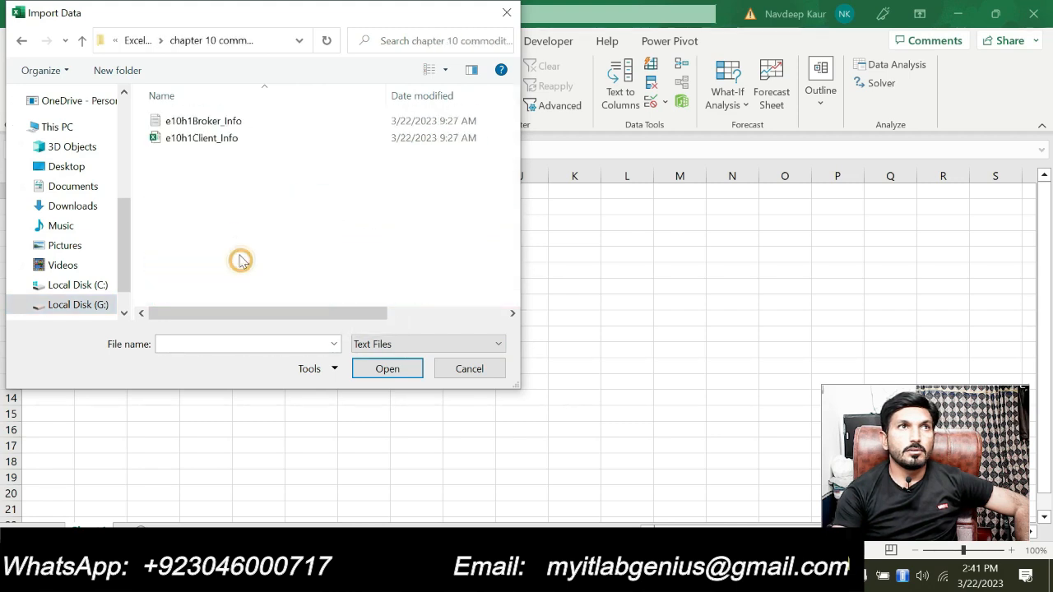
- Import the e10h1Client_Info CSV file and load its data into a new worksheet
{"action": "left_click", "coordinate": [233, 140]}
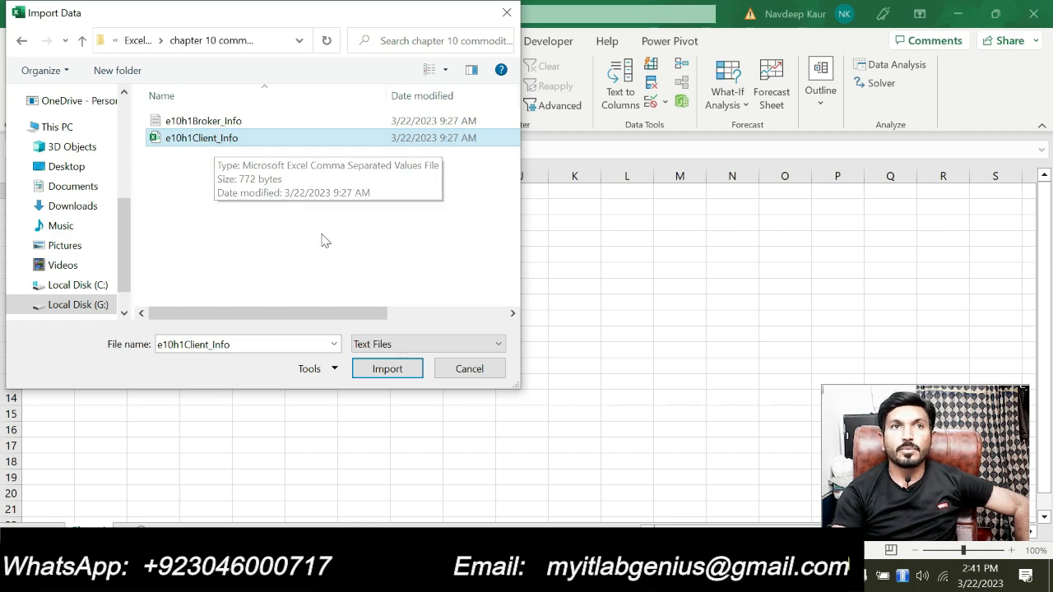
{"action": "left_click", "coordinate": [374, 370]}
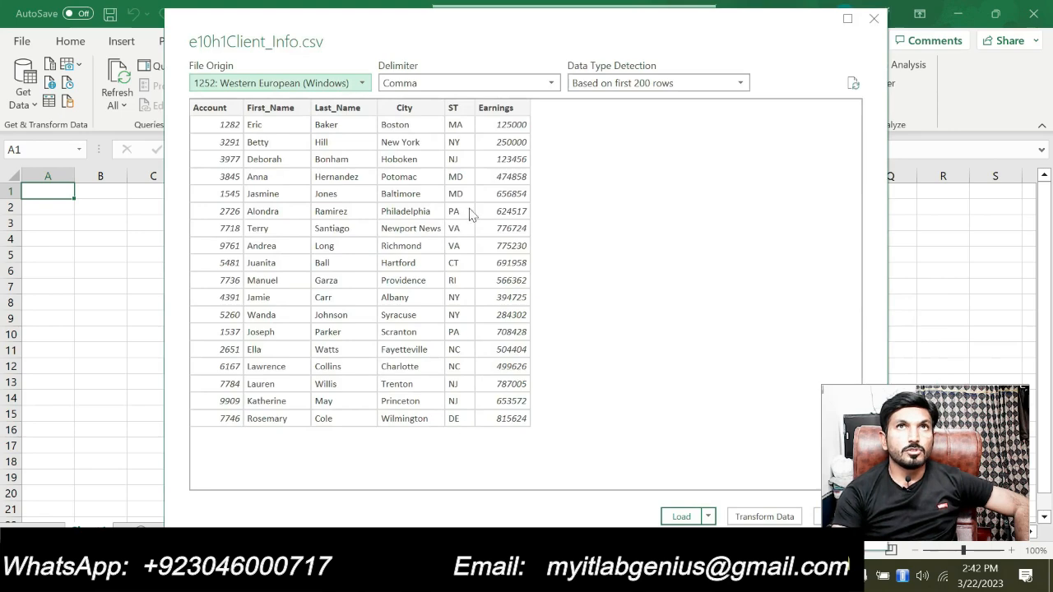
{"action": "left_click_drag", "start_coordinate": [433, 47], "coordinate": [371, 44]}
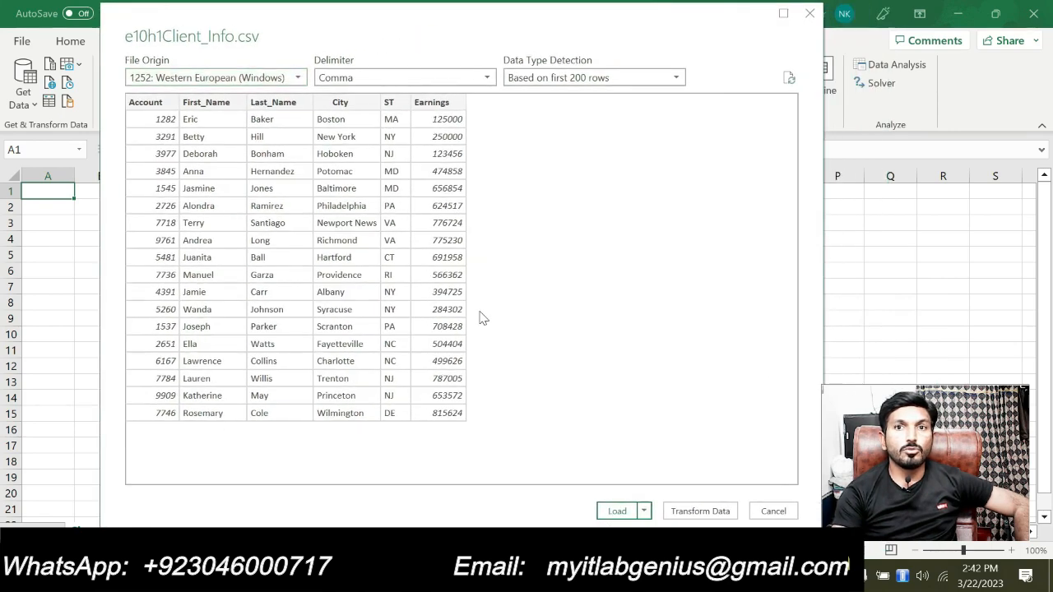
{"action": "left_click", "coordinate": [609, 511]}
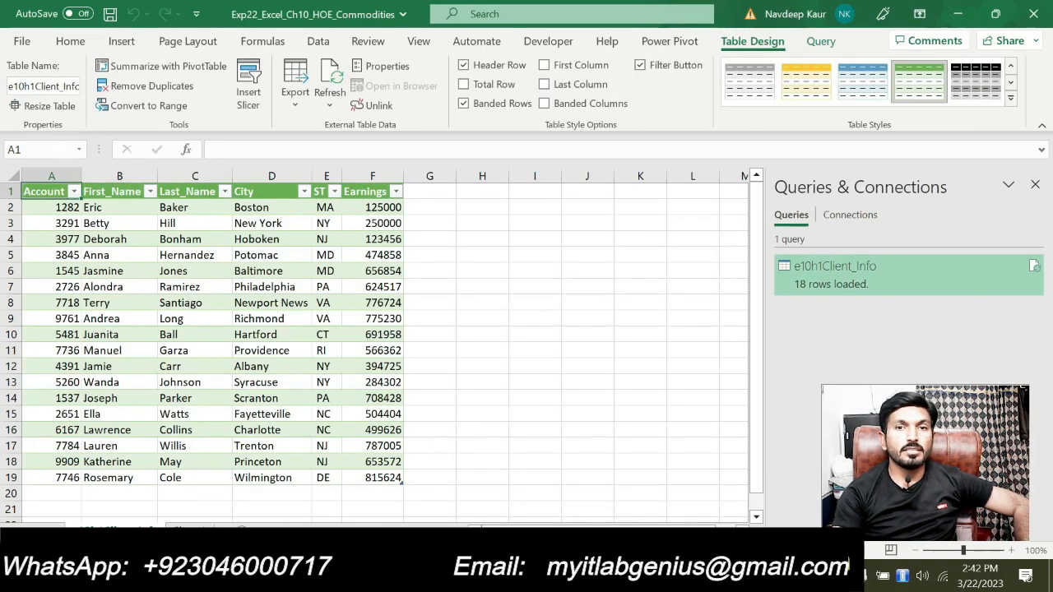
- Check the sheet name required by step 2 in the Word instructions and rename the imported worksheet in Excel as Clients
{"action": "key", "text": "alt+Tab"}
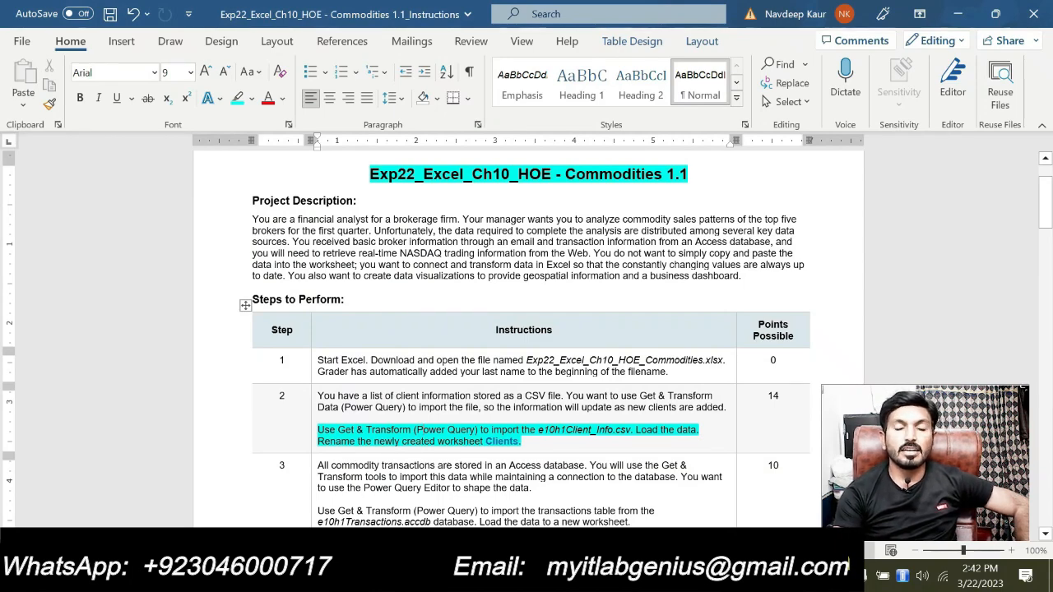
{"action": "key", "text": "alt+Tab"}
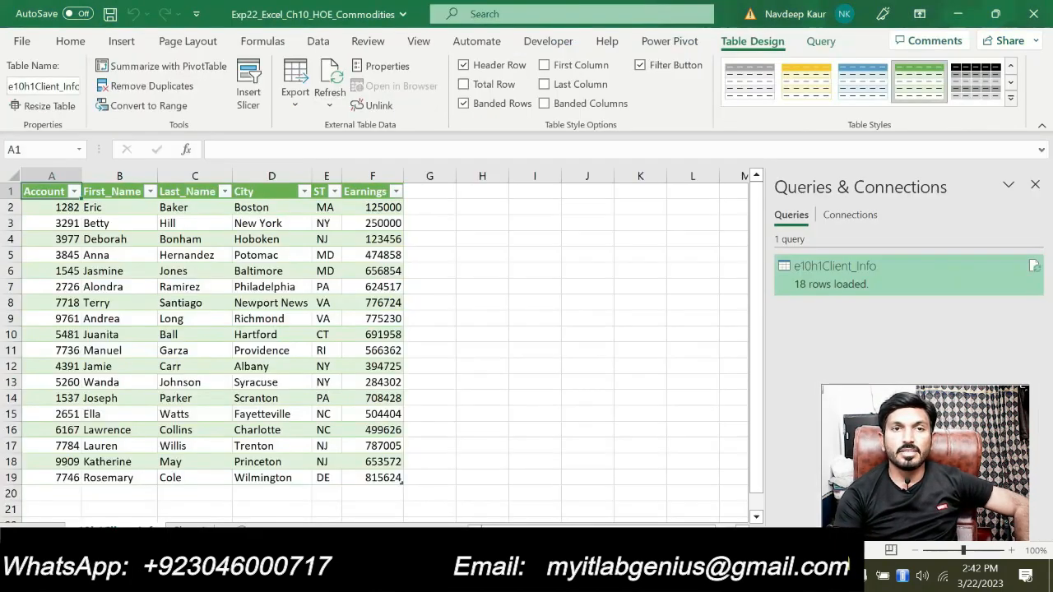
{"action": "double_click", "coordinate": [120, 529]}
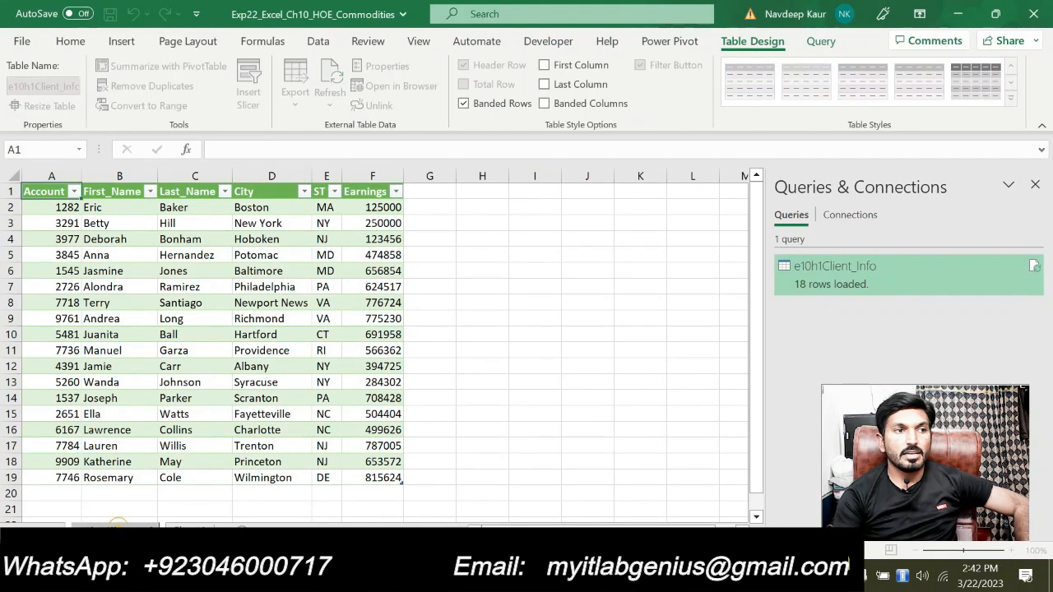
{"action": "key", "text": "BackSpace"}
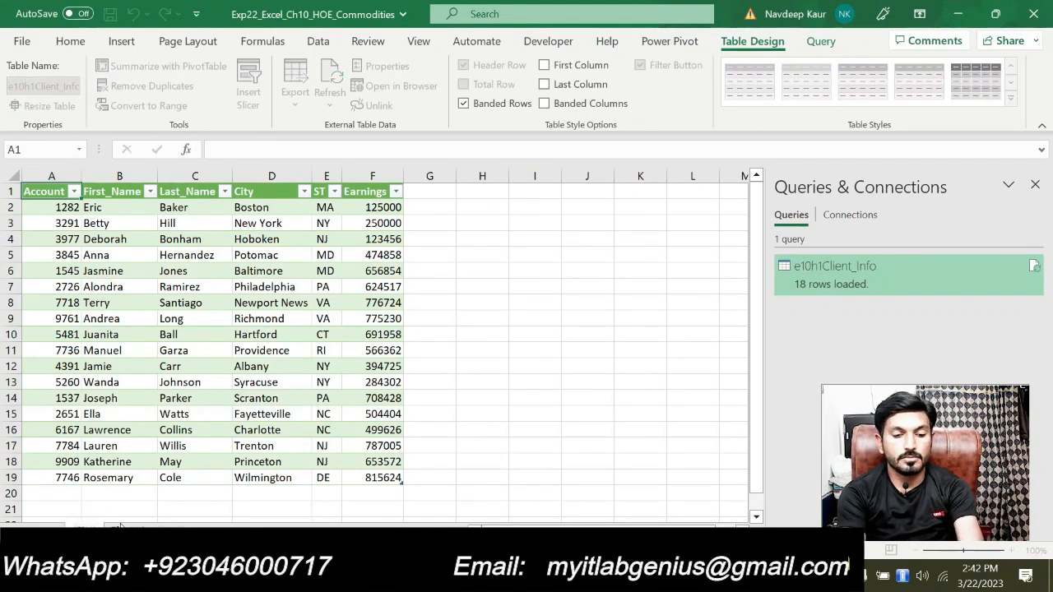
{"action": "key", "text": "Return"}
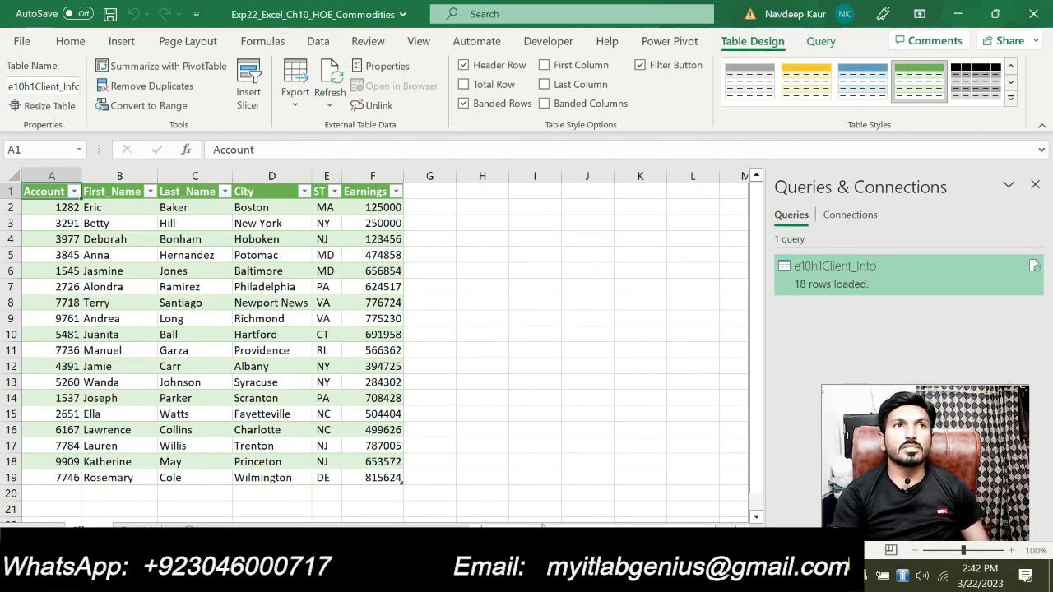
- Switch back to the Word instructions and remove the highlight from the step 2 import instruction
{"action": "key", "text": "alt+Tab"}
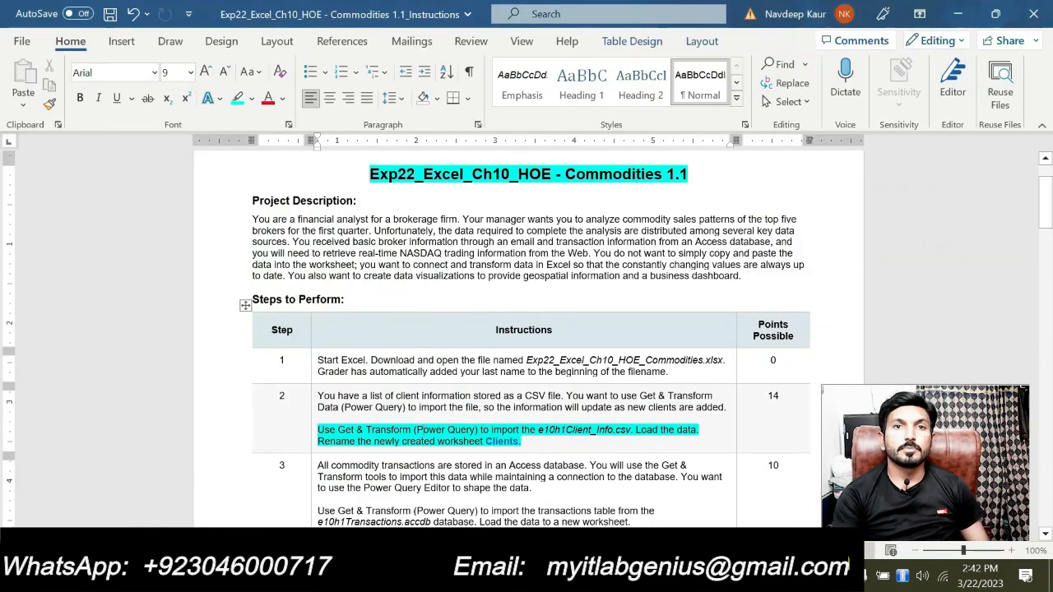
{"action": "left_click_drag", "start_coordinate": [531, 446], "coordinate": [318, 431]}
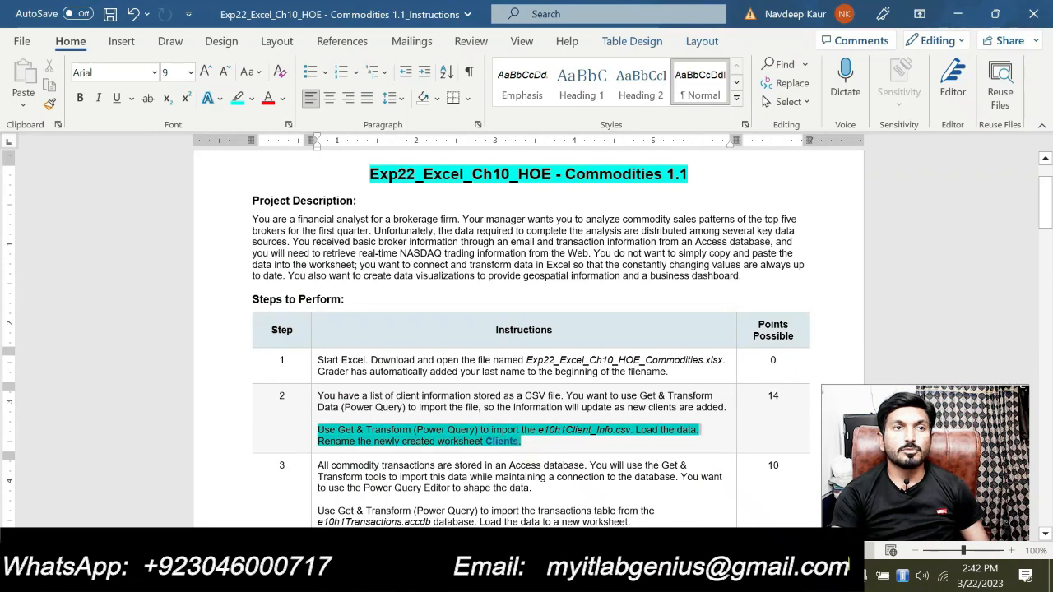
{"action": "left_click", "coordinate": [376, 413]}
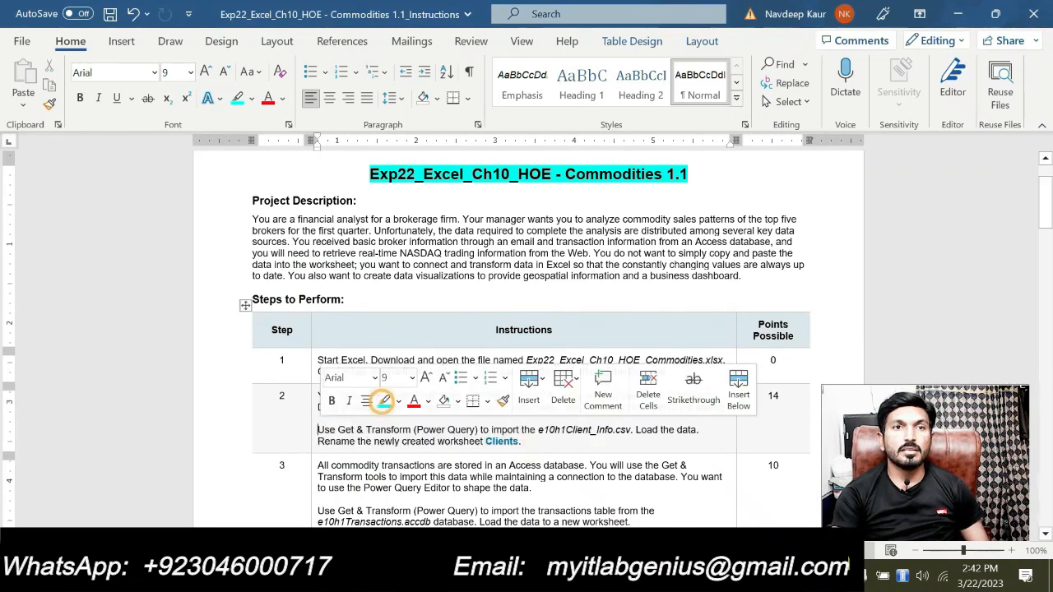
- Highlight the step 3 instruction about importing the transactions table from e10h1Transactions.accdb in turquoise
{"action": "scroll", "coordinate": [377, 414], "scroll_direction": "down", "scroll_amount": 4}
{"action": "scroll", "coordinate": [527, 337], "scroll_direction": "up", "scroll_amount": 1}
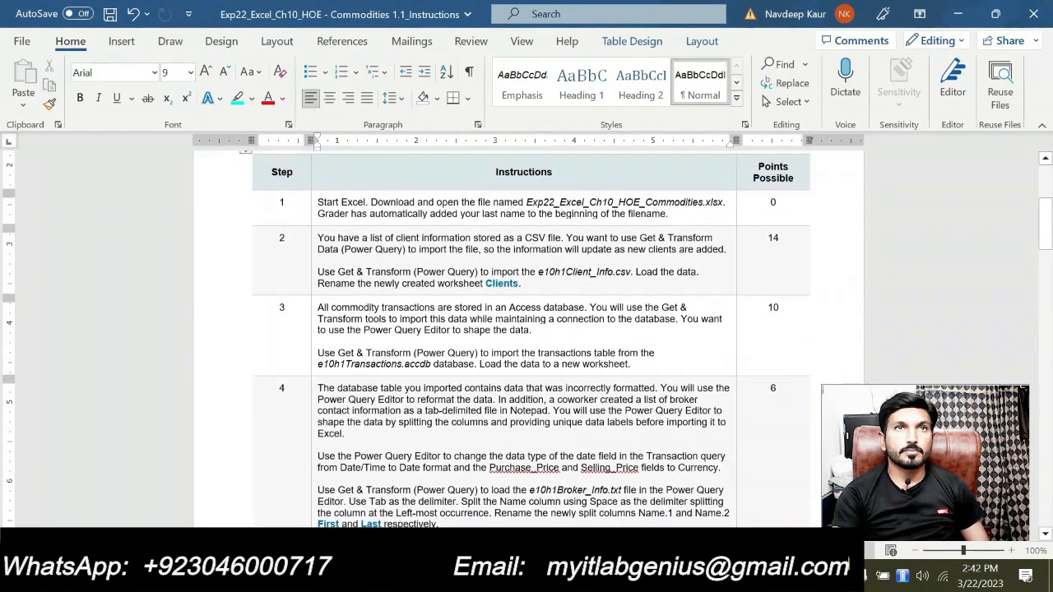
{"action": "left_click_drag", "start_coordinate": [631, 364], "coordinate": [371, 355]}
{"action": "left_click", "coordinate": [388, 324]}
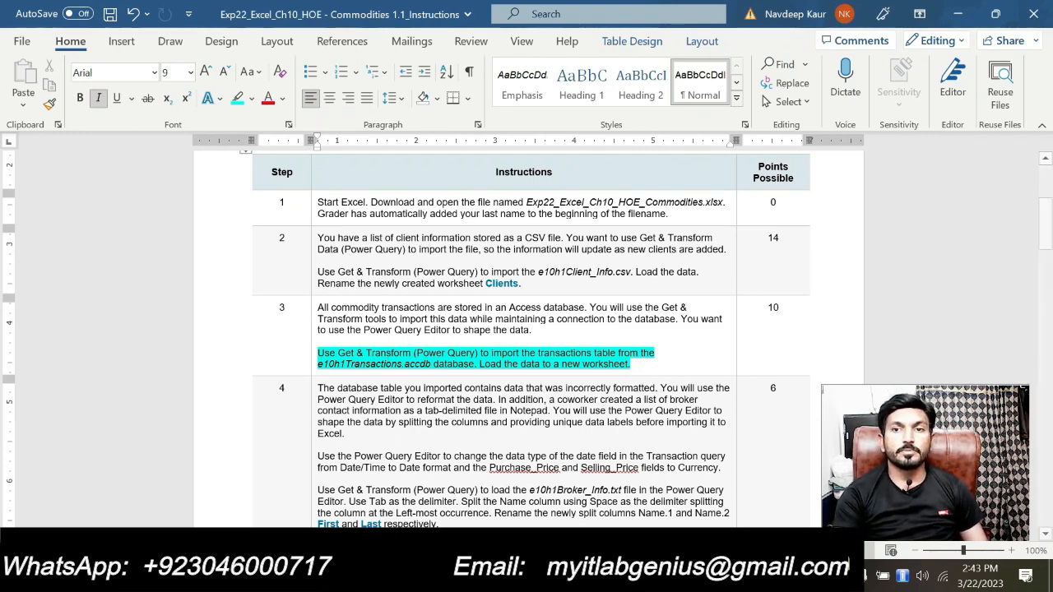
- Switch to Excel and import the Transactions table from the e10h1Transactions Access database, loading it to a new worksheet
{"action": "left_click", "coordinate": [527, 576]}
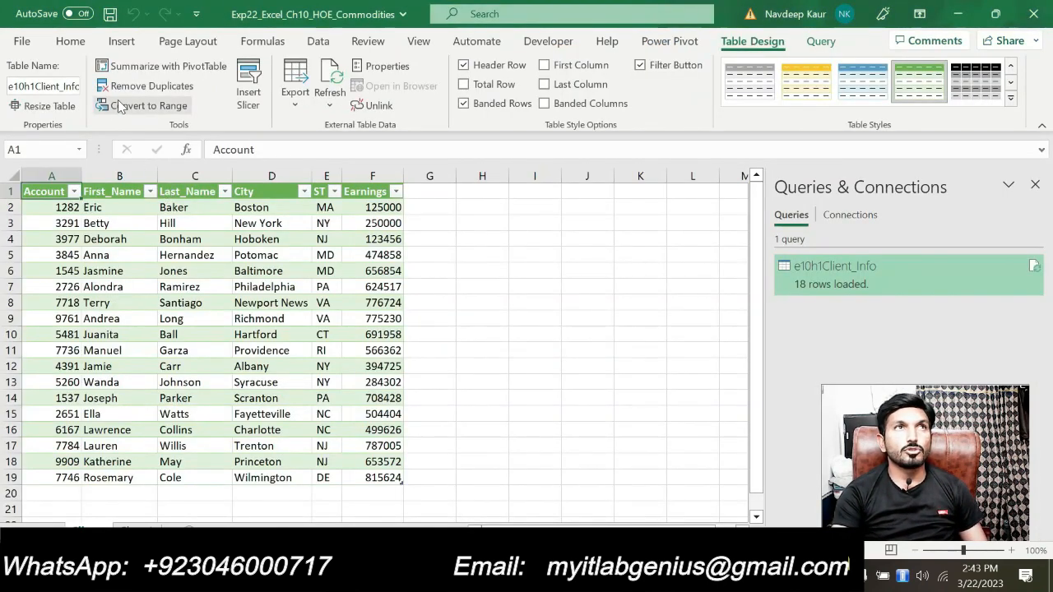
{"action": "left_click", "coordinate": [317, 43]}
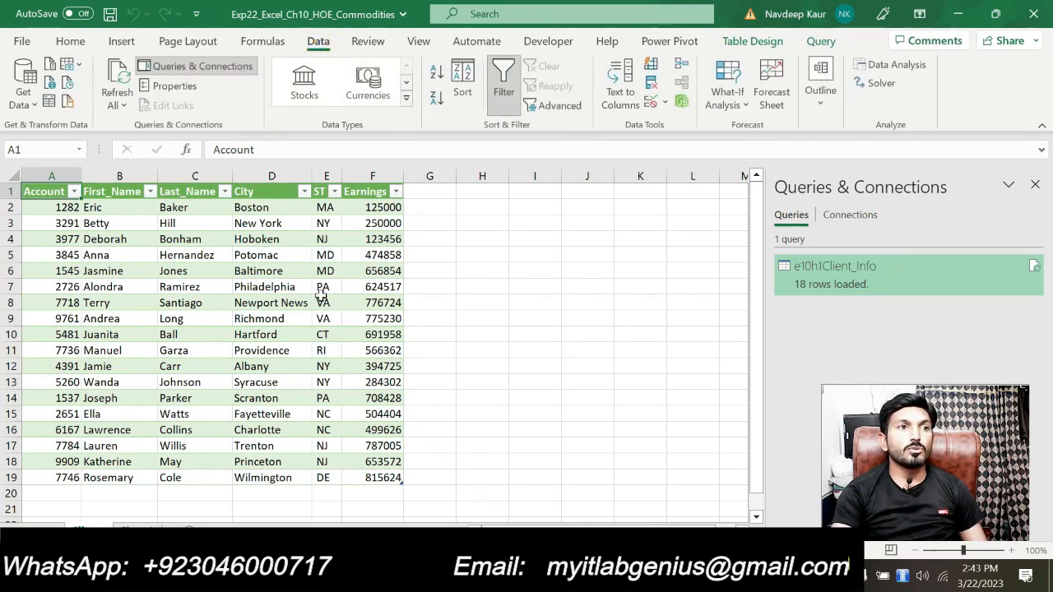
{"action": "left_click", "coordinate": [33, 97]}
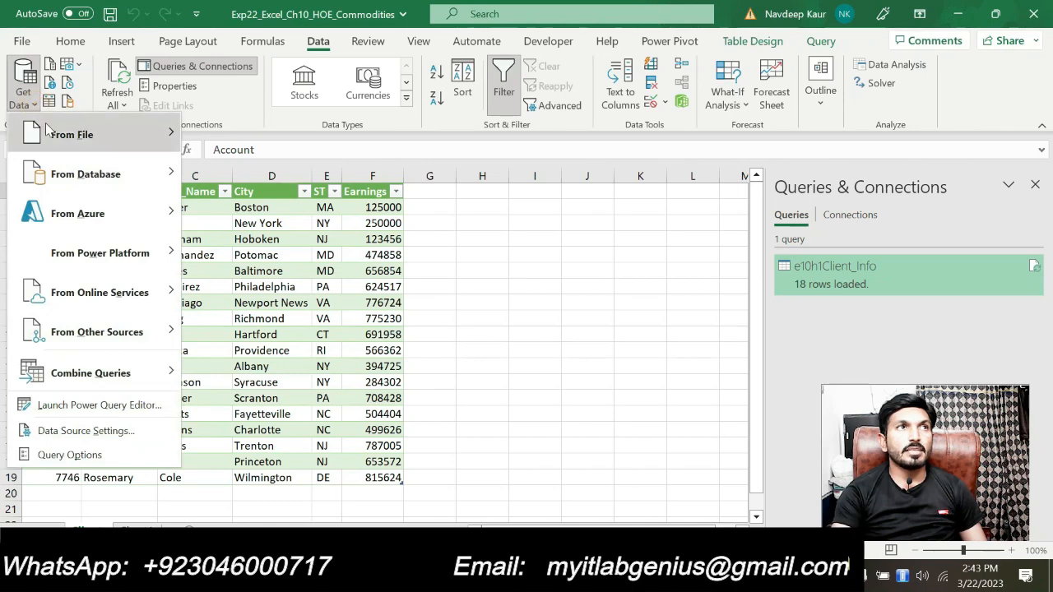
{"action": "mouse_move", "coordinate": [92, 191]}
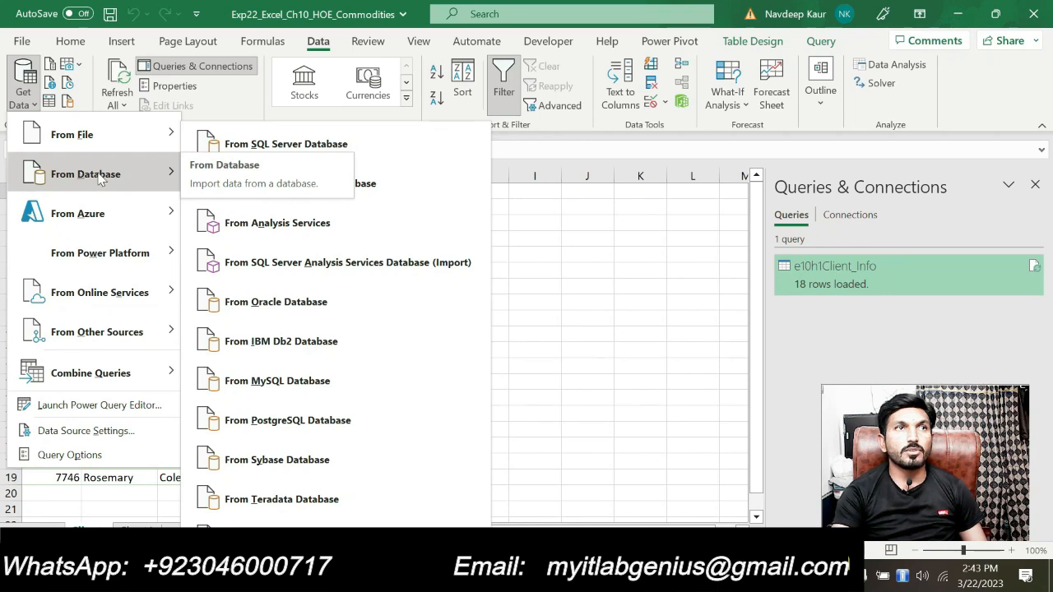
{"action": "left_click", "coordinate": [393, 184]}
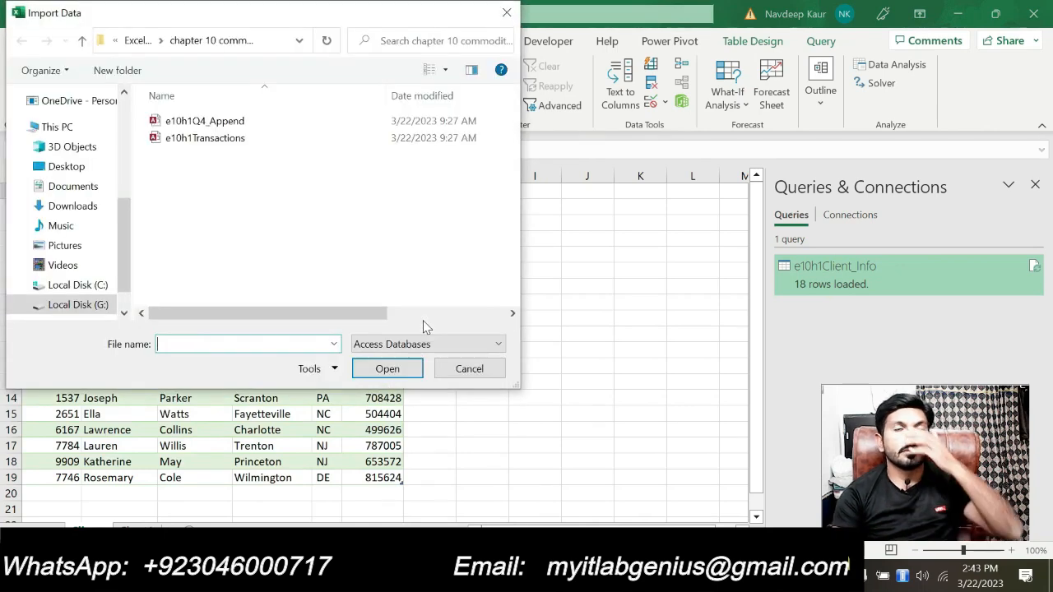
{"action": "left_click", "coordinate": [237, 141]}
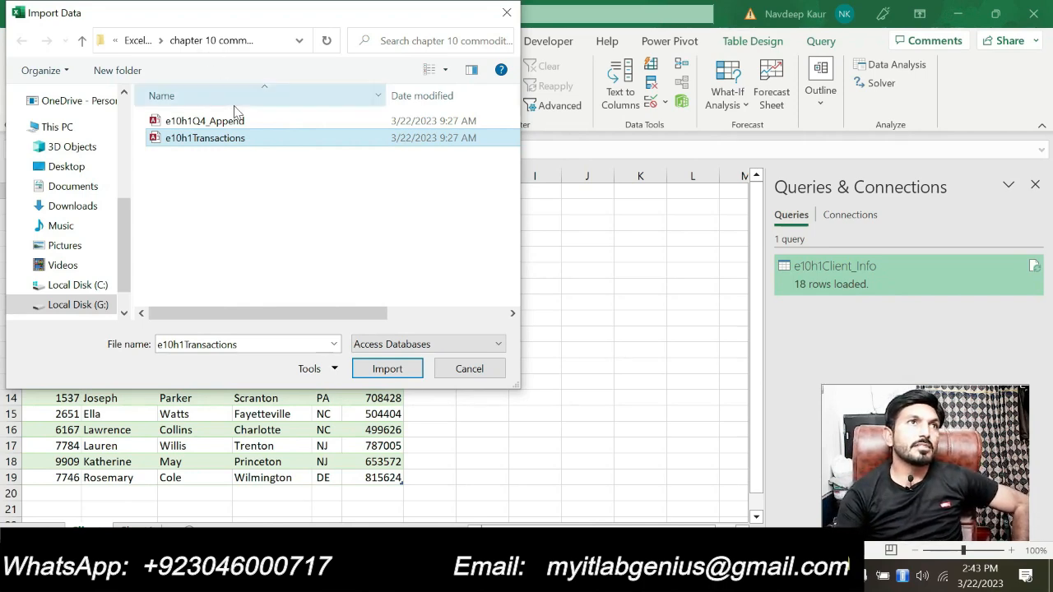
{"action": "left_click", "coordinate": [383, 370]}
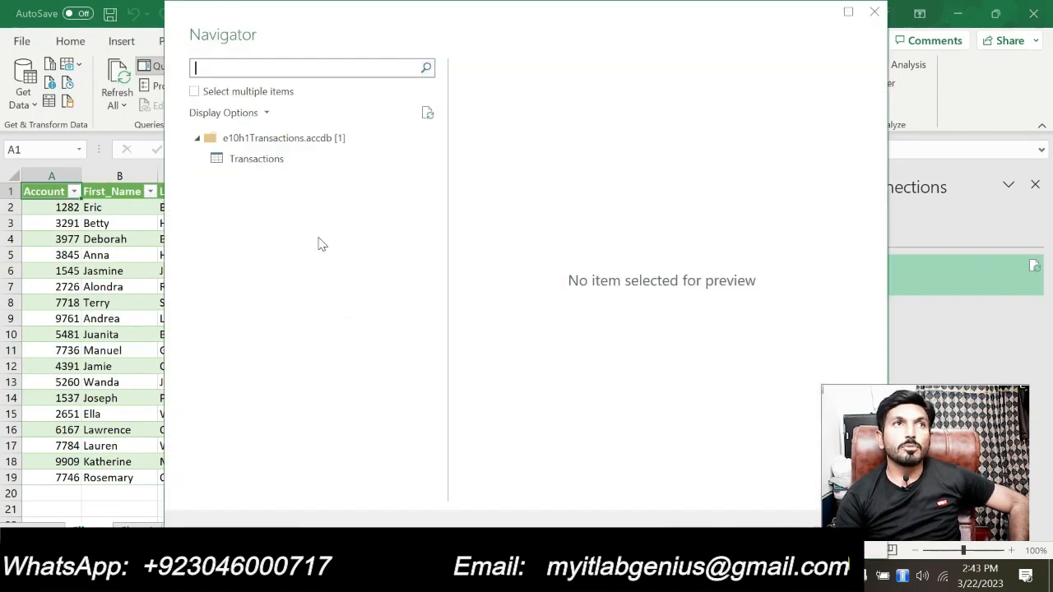
{"action": "left_click", "coordinate": [260, 158]}
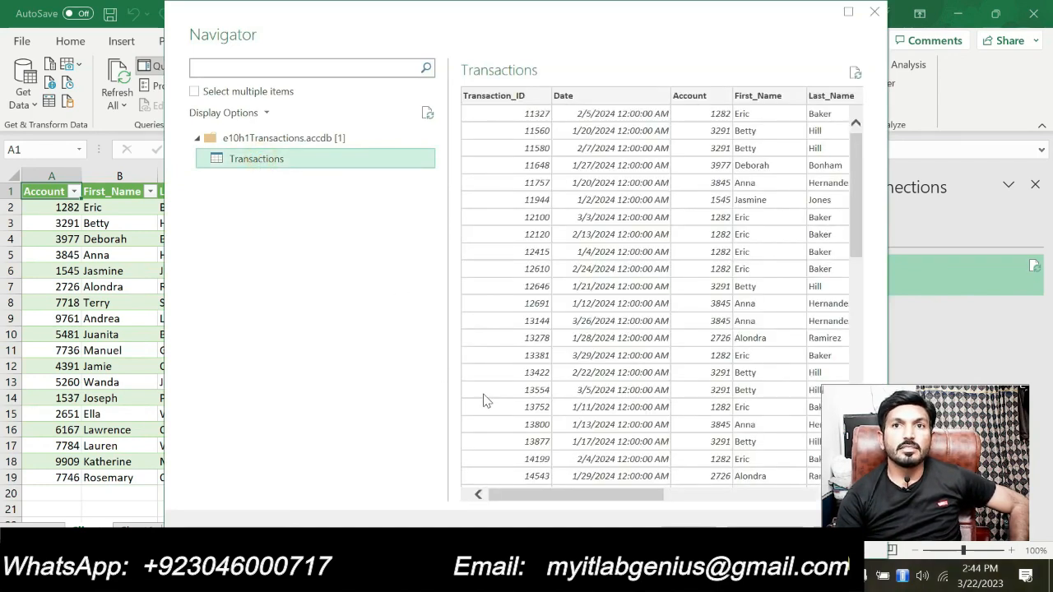
{"action": "left_click", "coordinate": [682, 537]}
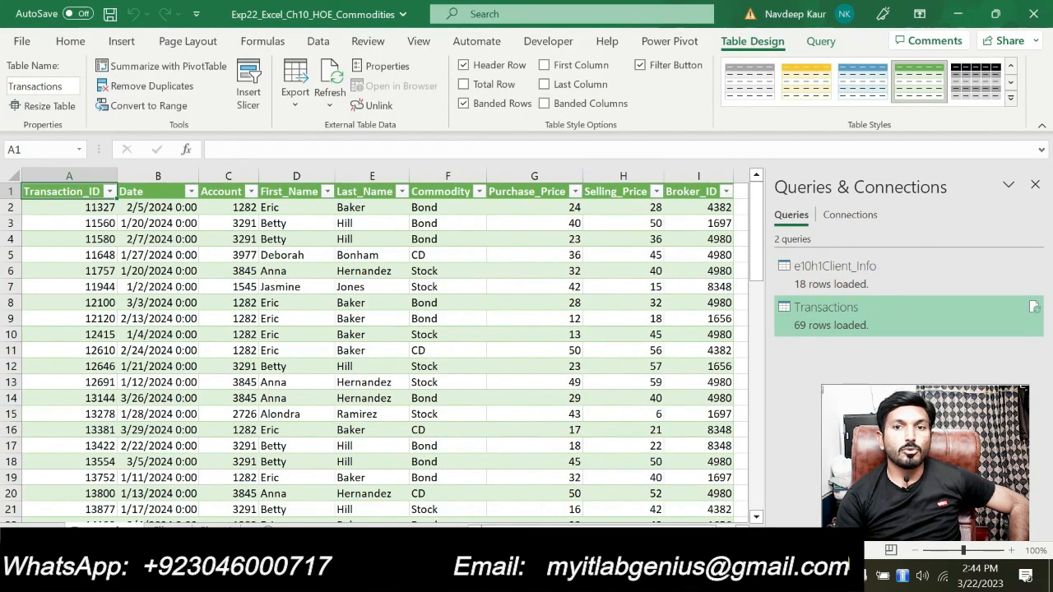
- Switch back to the Word instructions and remove the highlight from the step 3 import instruction
{"action": "key", "text": "alt+Tab"}
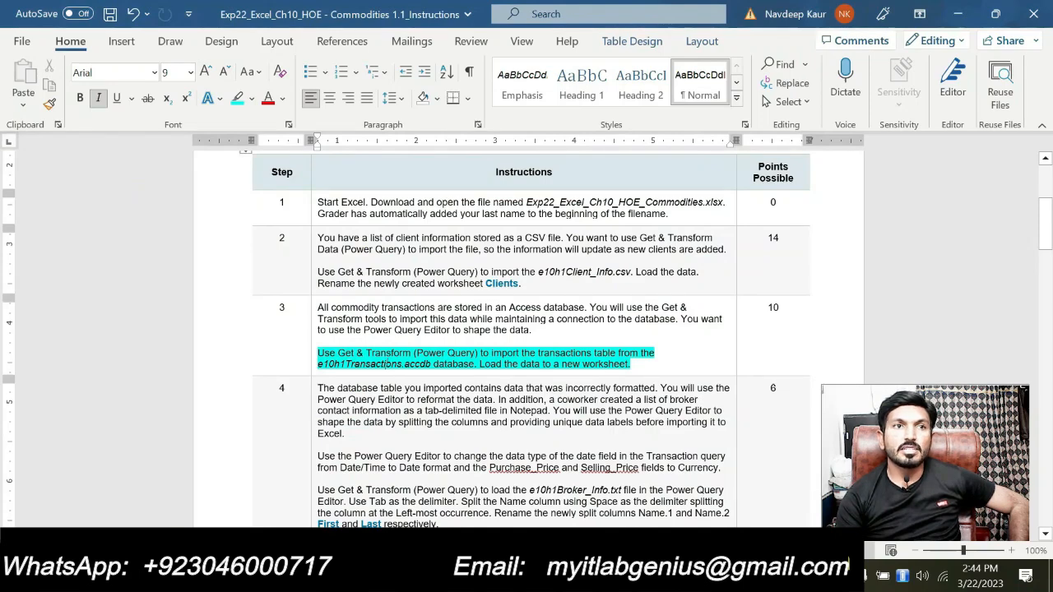
{"action": "key", "text": "alt+Tab"}
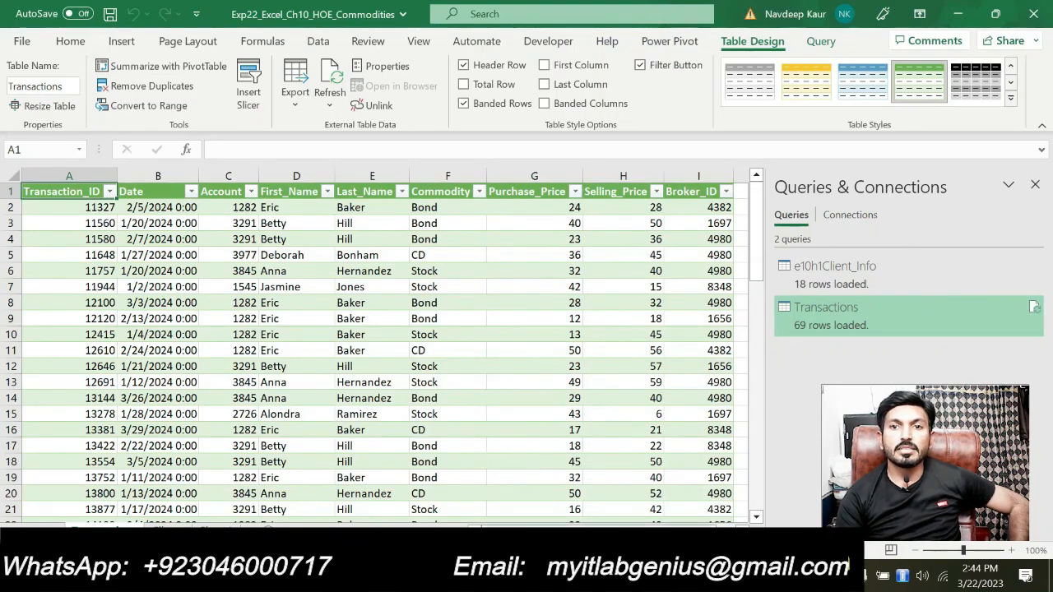
{"action": "key", "text": "alt+Tab"}
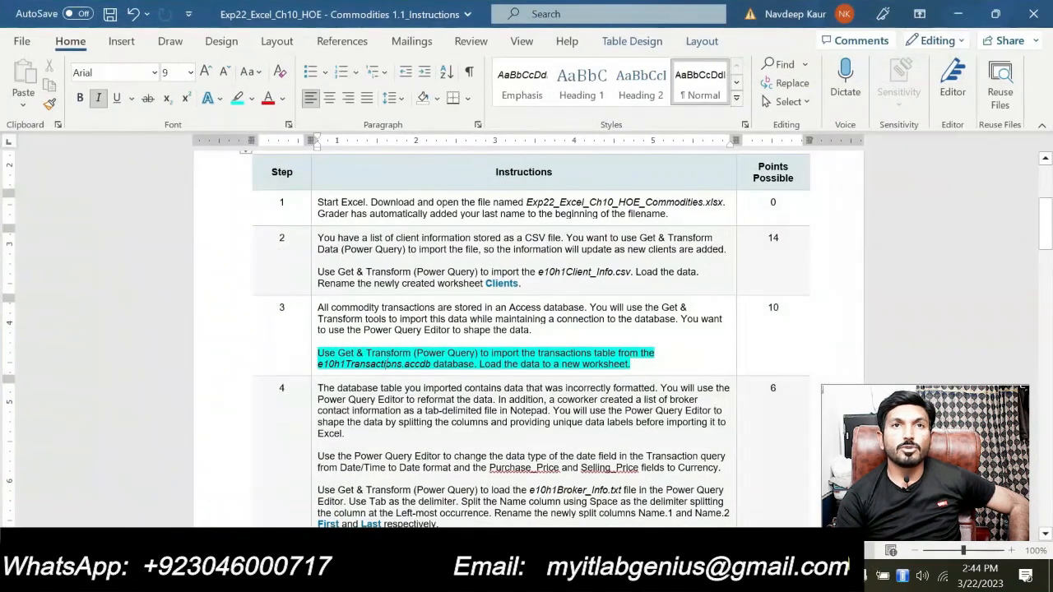
{"action": "left_click_drag", "start_coordinate": [630, 364], "coordinate": [318, 354]}
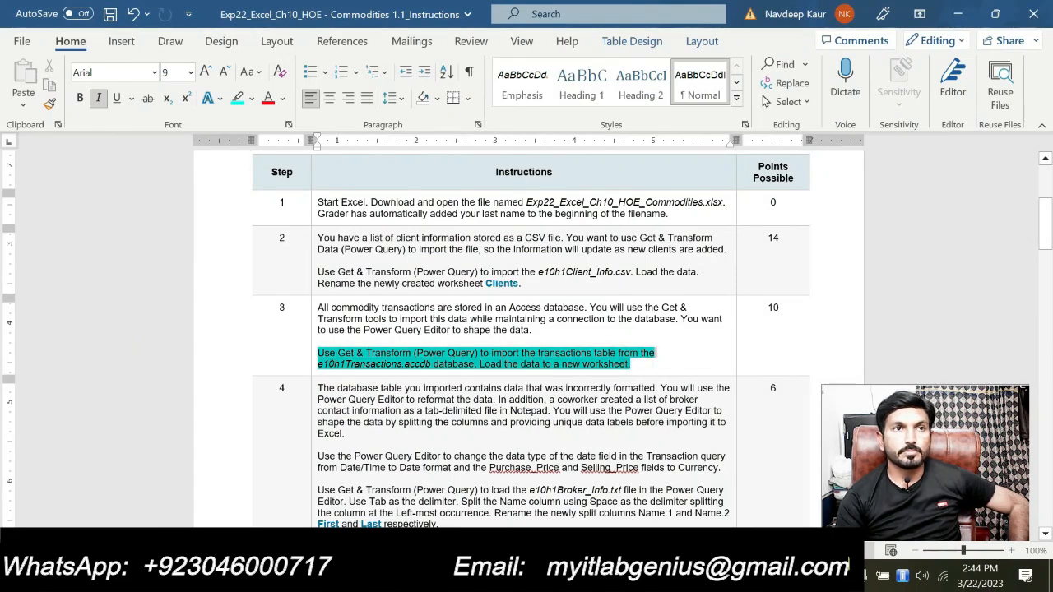
{"action": "left_click", "coordinate": [387, 328]}
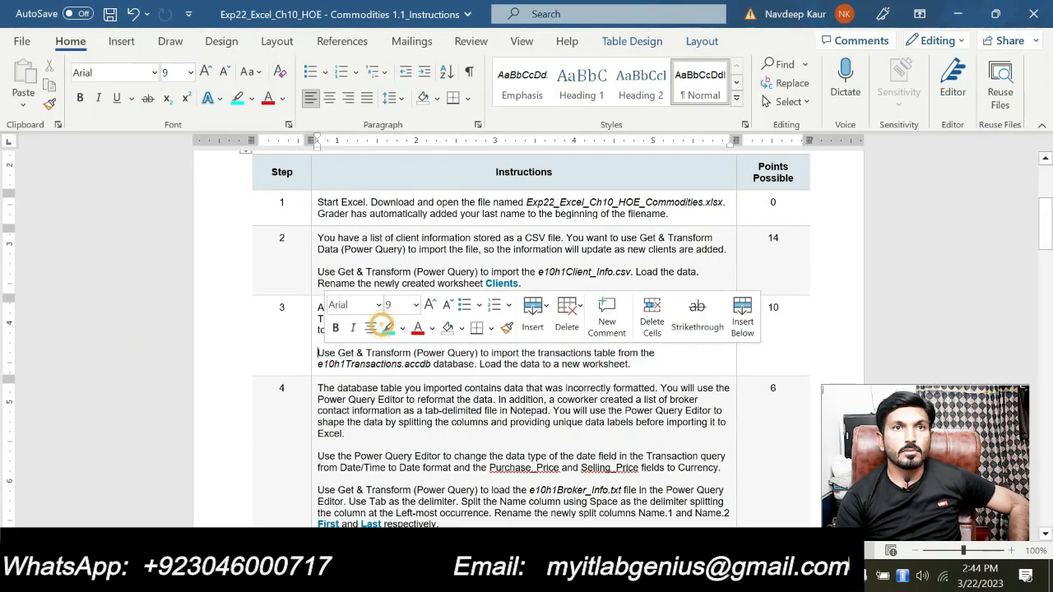
- Highlight the step 4 instruction about changing the data types of the date, Purchase_Price and Selling_Price fields in turquoise
{"action": "scroll", "coordinate": [978, 443], "scroll_direction": "down", "scroll_amount": 1}
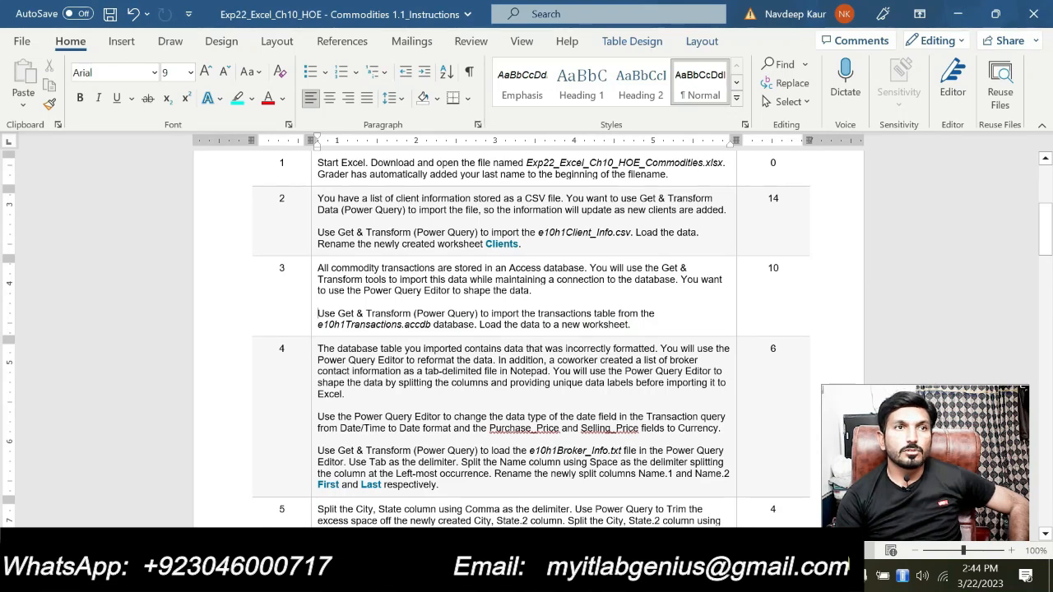
{"action": "left_click_drag", "start_coordinate": [318, 349], "coordinate": [362, 382]}
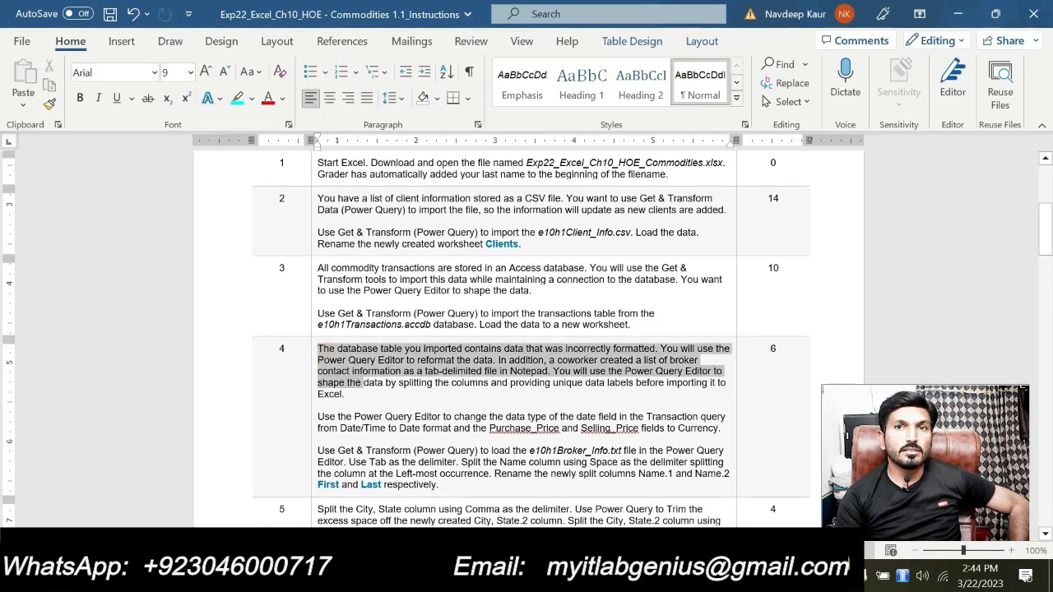
{"action": "left_click", "coordinate": [363, 408]}
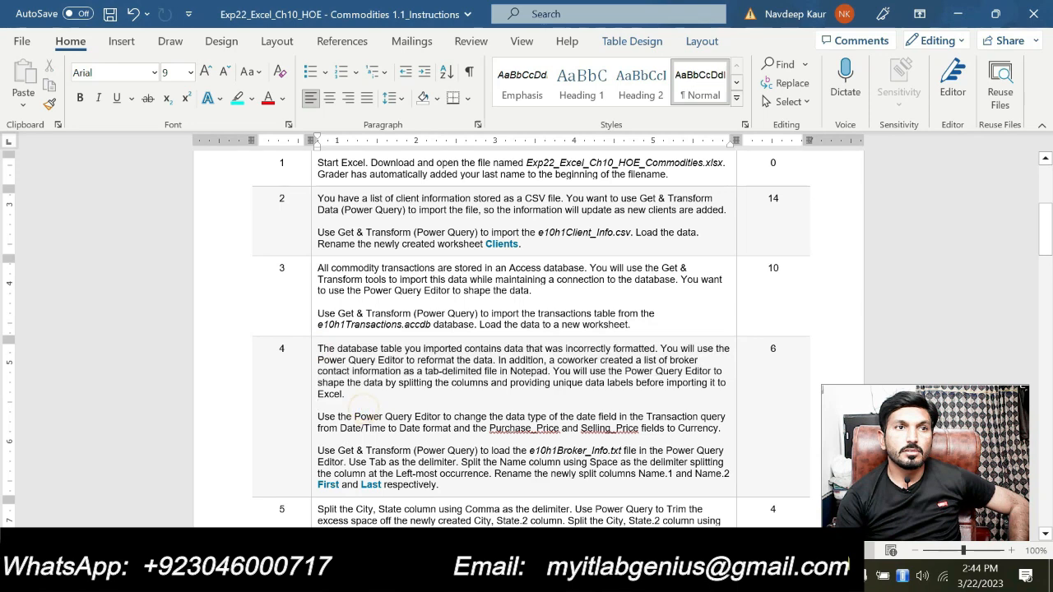
{"action": "left_click_drag", "start_coordinate": [318, 417], "coordinate": [721, 429]}
{"action": "left_click", "coordinate": [674, 400]}
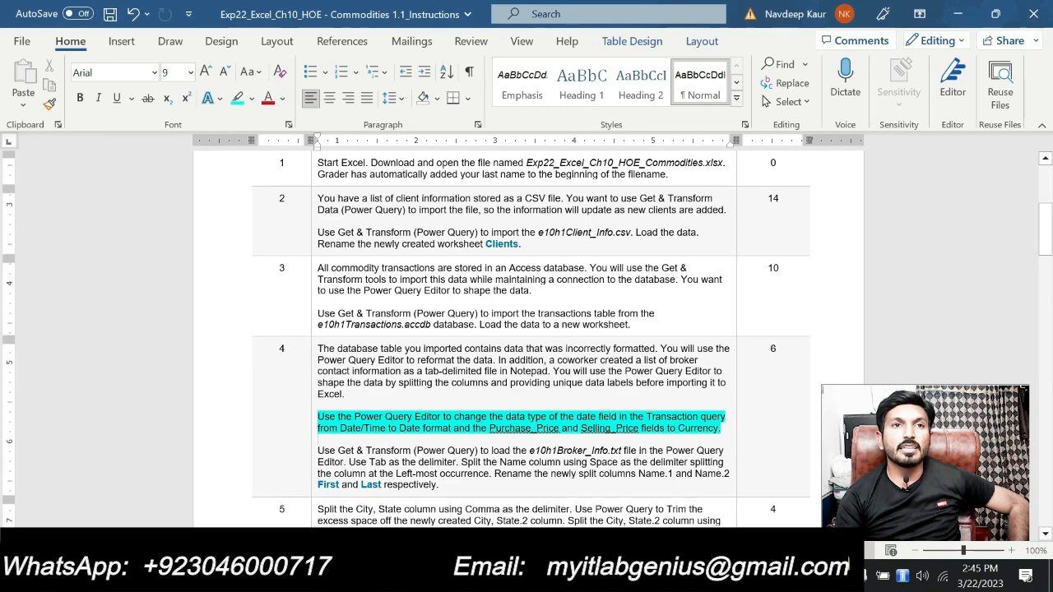
- Switch to Excel and open the Transactions query for editing in the Power Query Editor
{"action": "scroll", "coordinate": [526, 329], "scroll_direction": "down", "scroll_amount": 1}
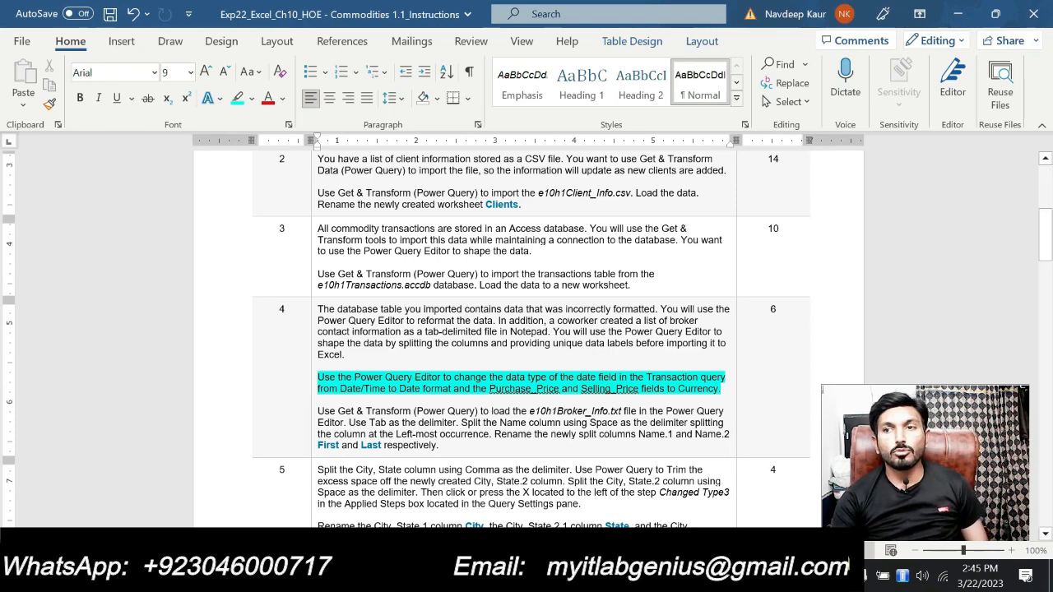
{"action": "key", "text": "alt+Tab"}
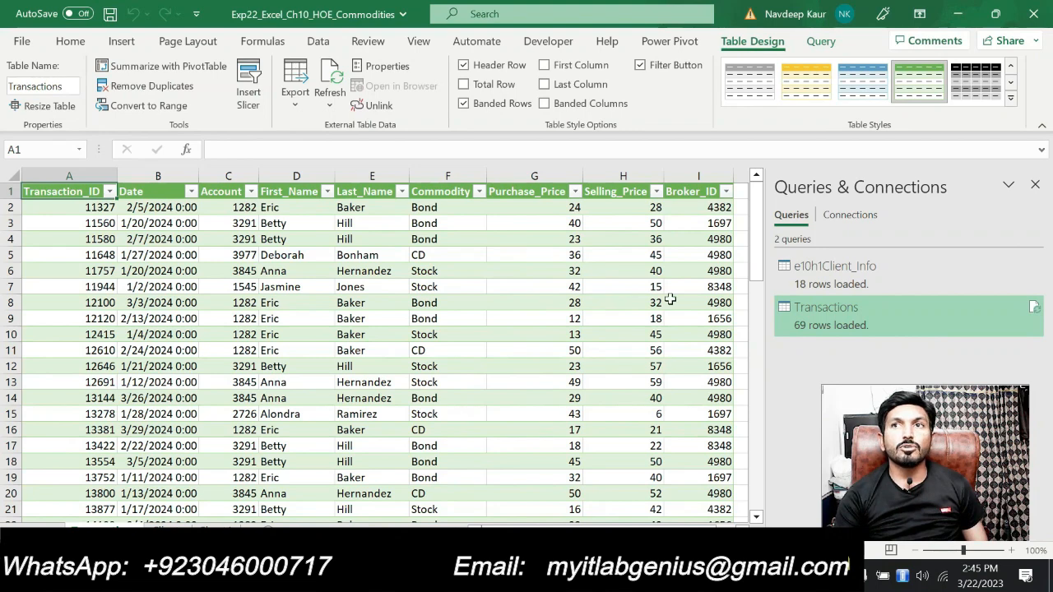
{"action": "mouse_move", "coordinate": [799, 325]}
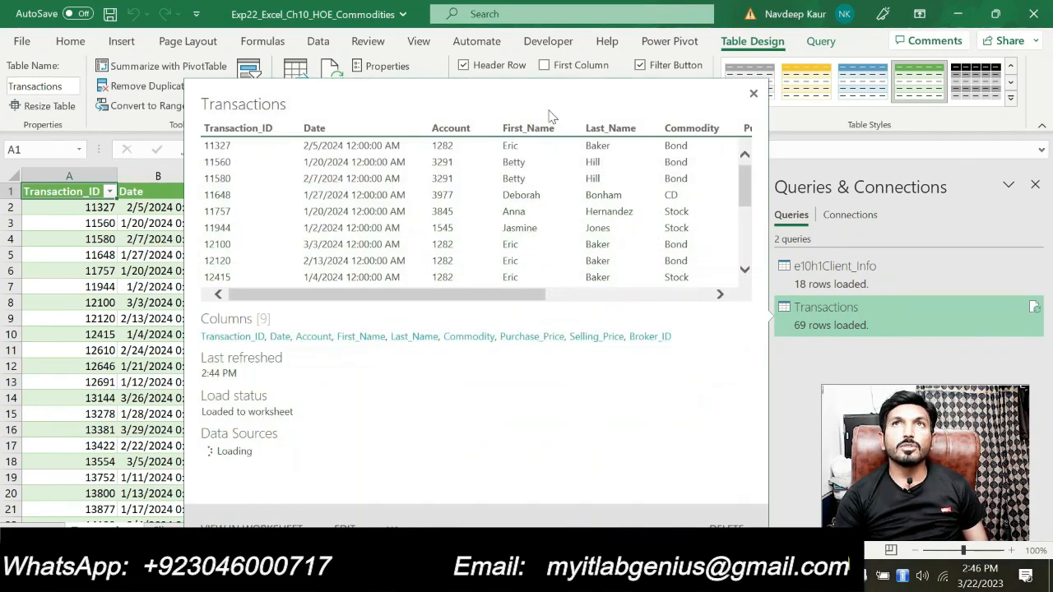
{"action": "left_click", "coordinate": [754, 93]}
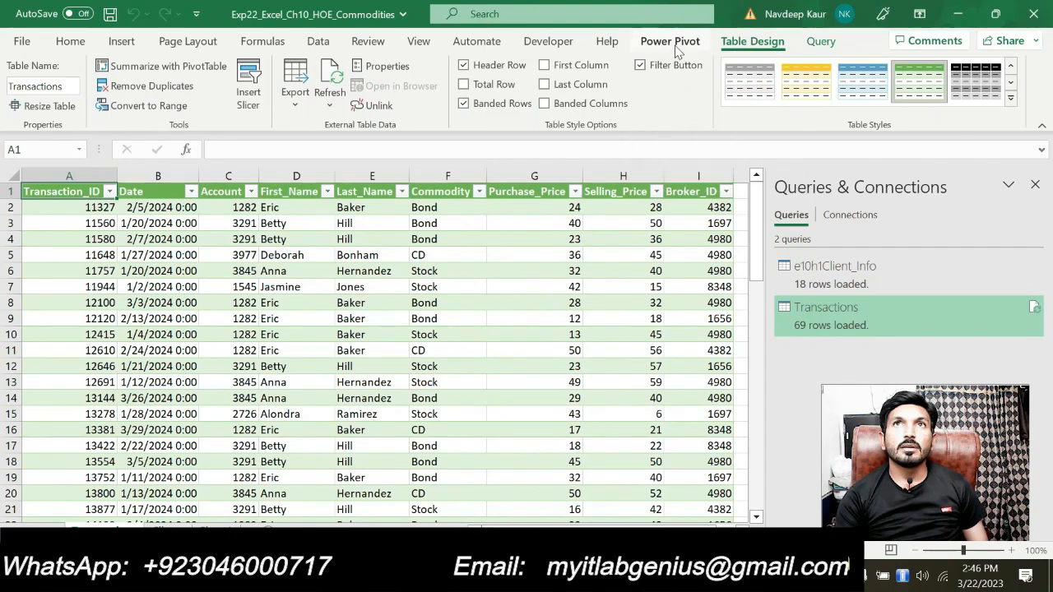
{"action": "left_click", "coordinate": [820, 41]}
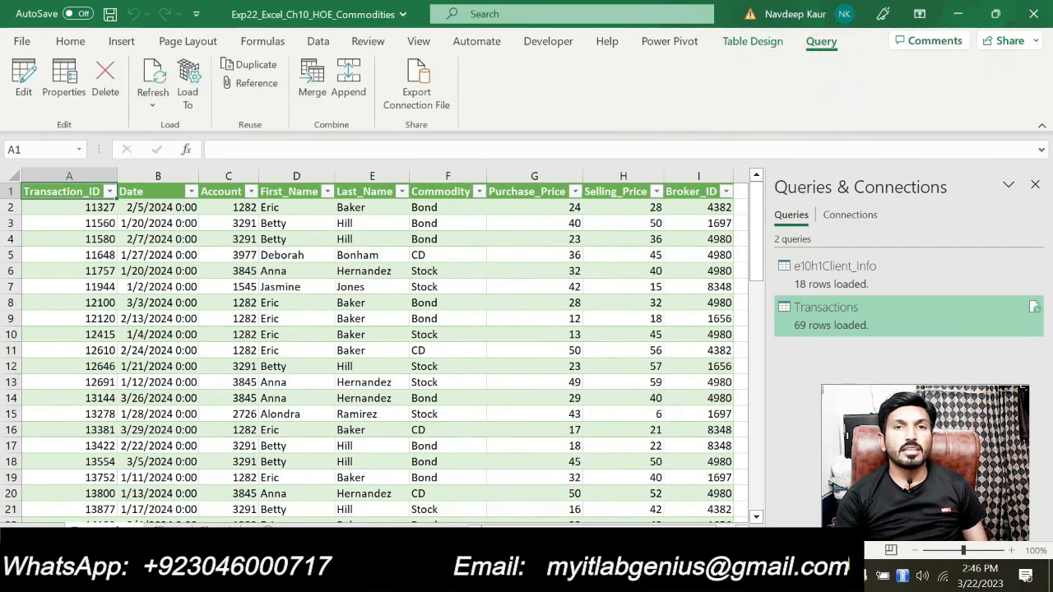
{"action": "left_click", "coordinate": [33, 99]}
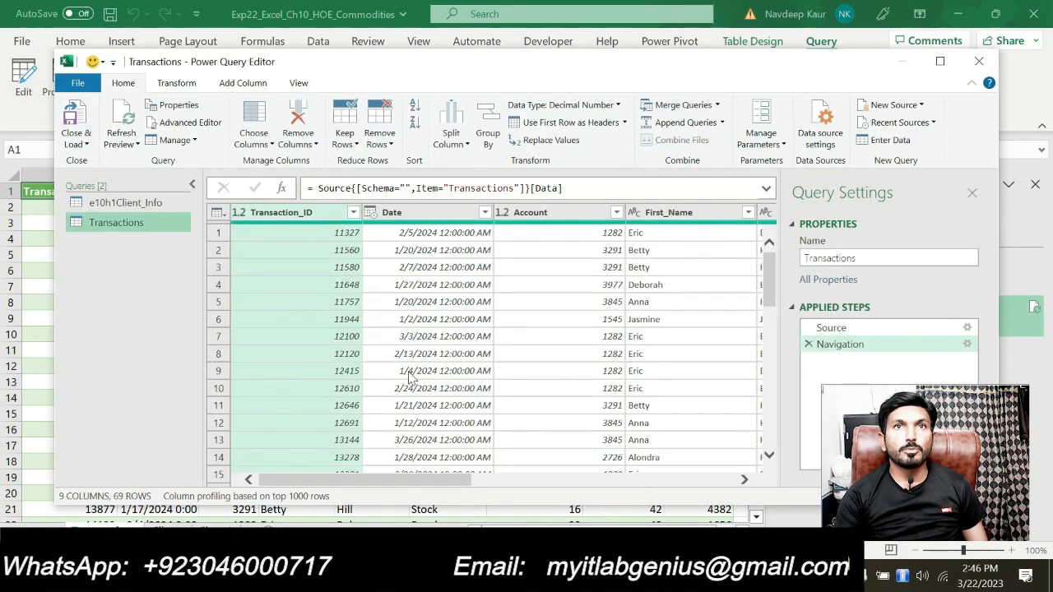
- Set the Date column's data type to Date in the Transactions query, checking the step 4 instruction in Word
{"action": "left_click", "coordinate": [433, 212]}
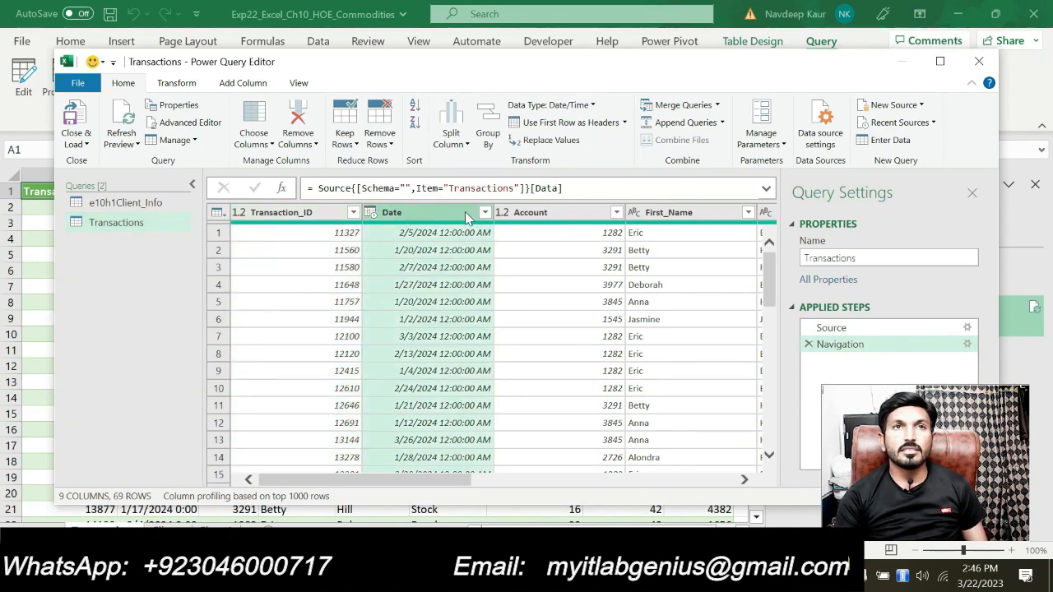
{"action": "key", "text": "alt+Tab"}
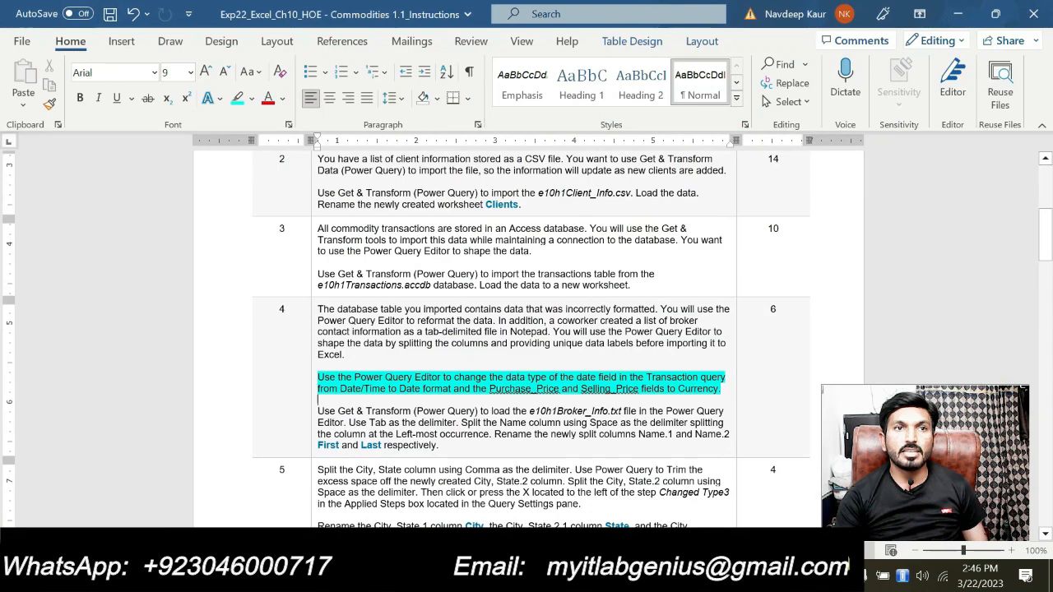
{"action": "key", "text": "alt+Tab"}
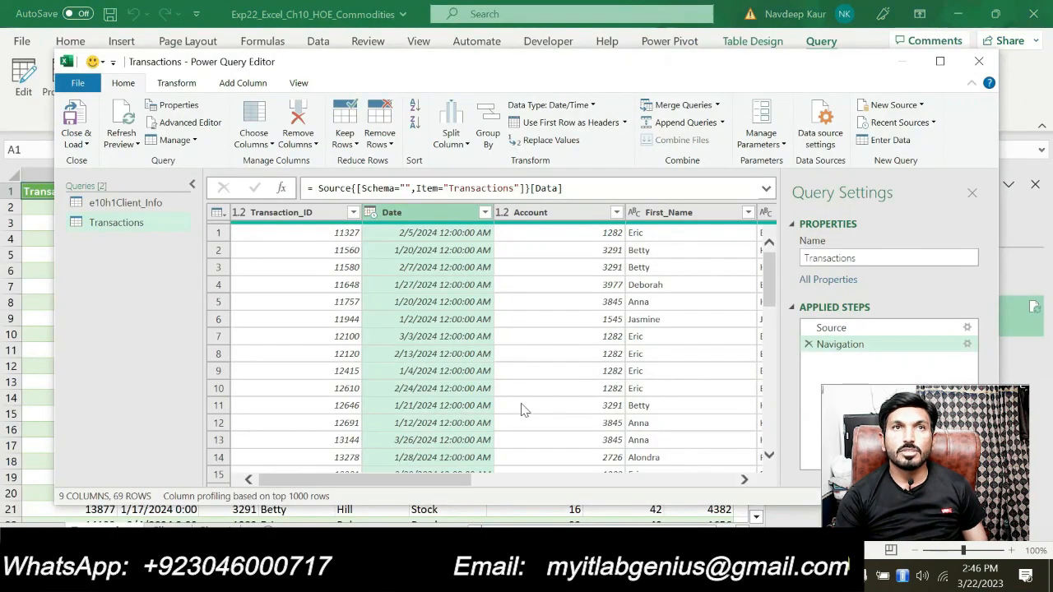
{"action": "left_click", "coordinate": [485, 213]}
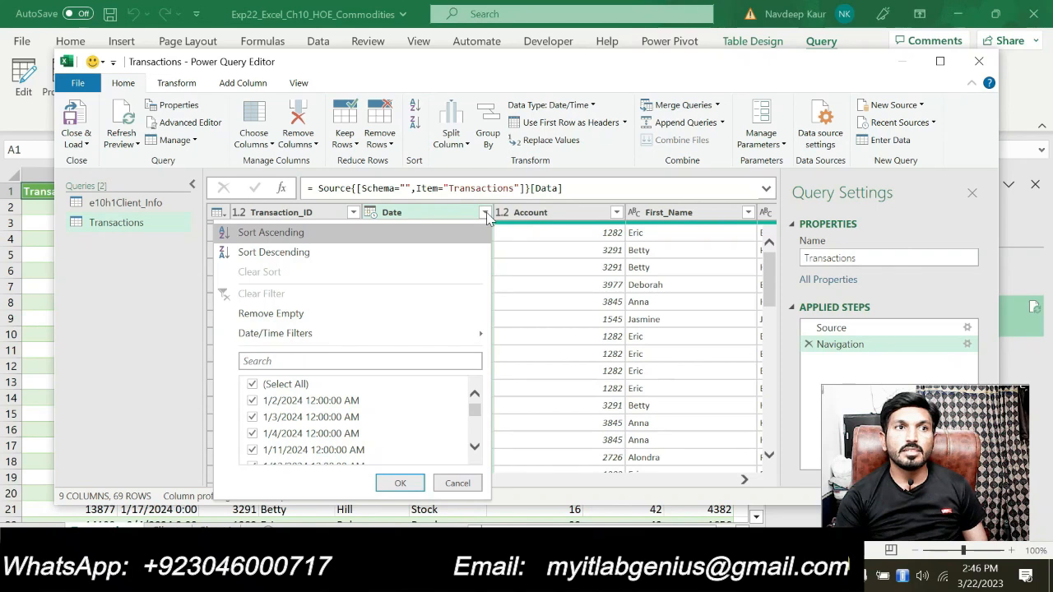
{"action": "left_click", "coordinate": [485, 213]}
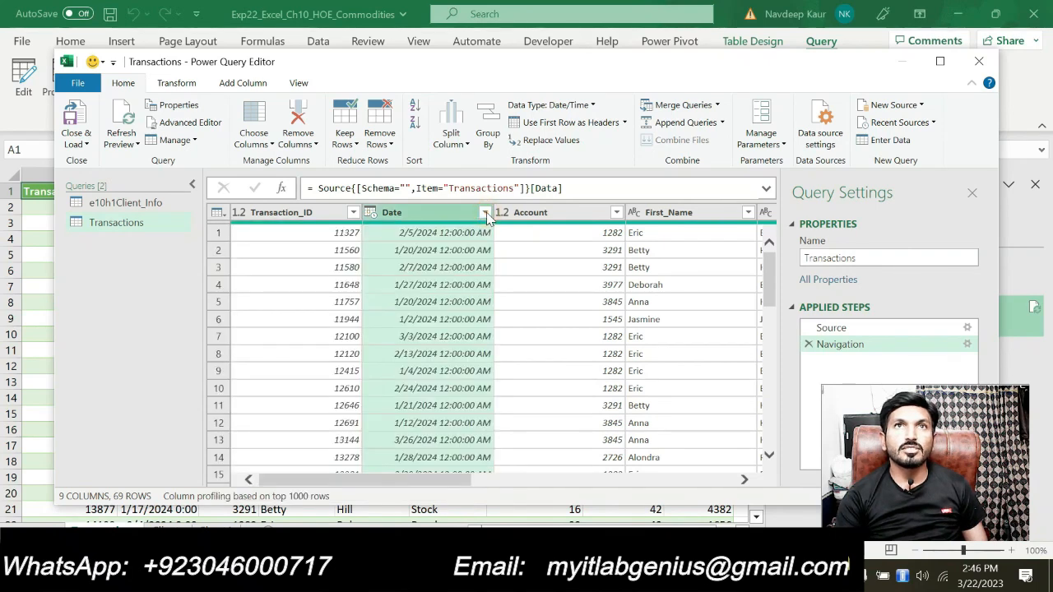
{"action": "left_click", "coordinate": [594, 105]}
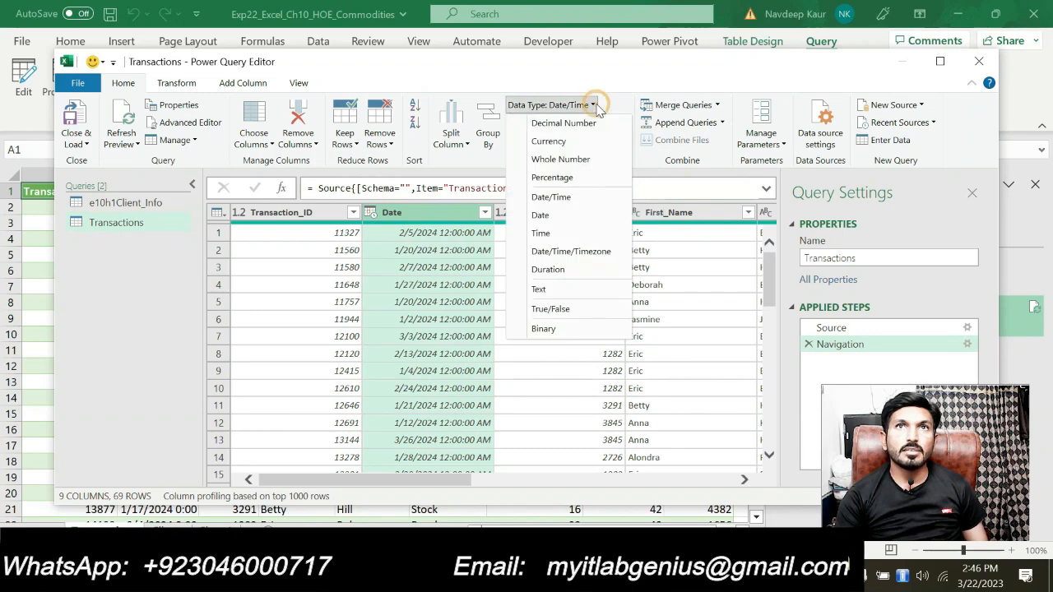
{"action": "left_click", "coordinate": [563, 217]}
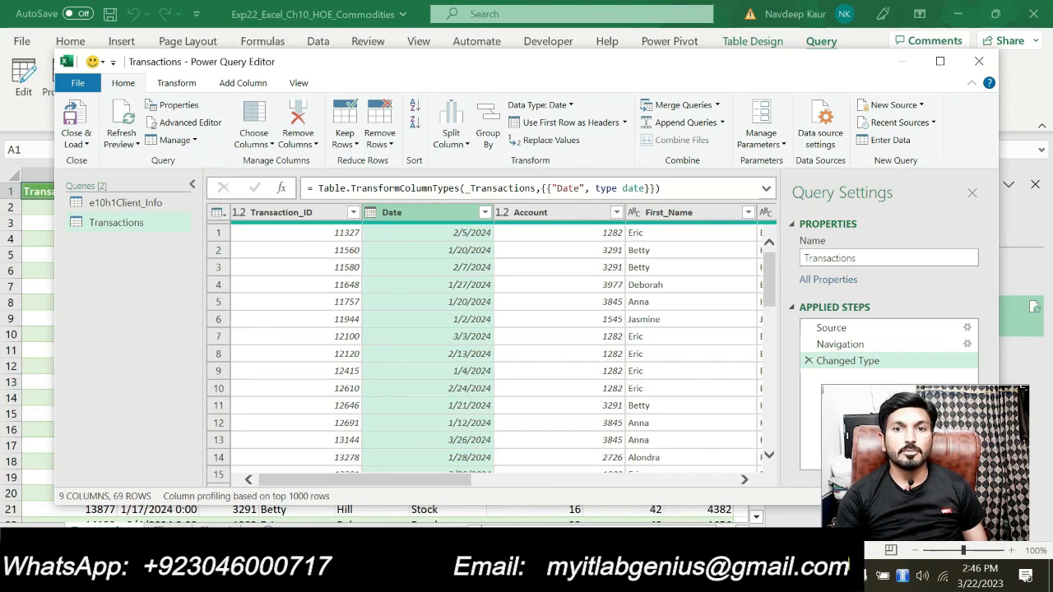
{"action": "key", "text": "alt+Tab"}
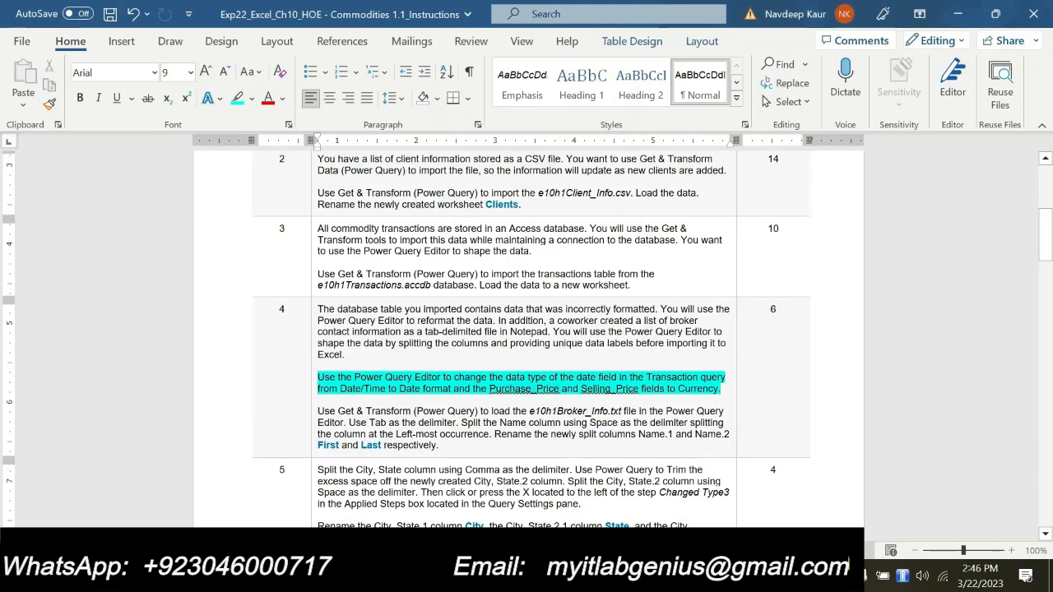
{"action": "key", "text": "alt+Tab"}
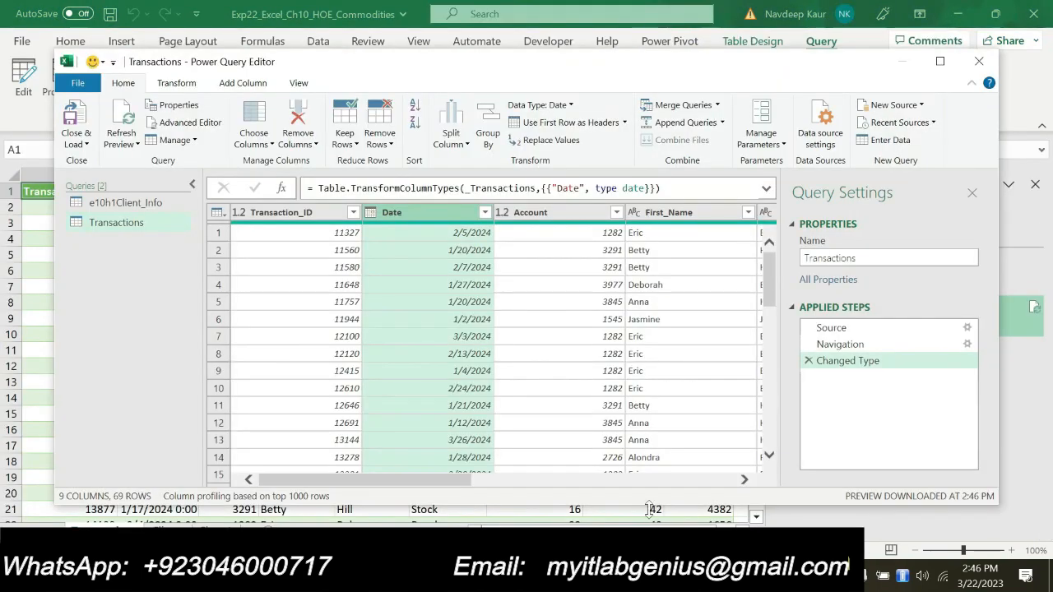
- Set the data types of the Purchase_Price and Selling_Price columns to Currency in the Transactions query
{"action": "left_click_drag", "start_coordinate": [439, 487], "coordinate": [700, 494]}
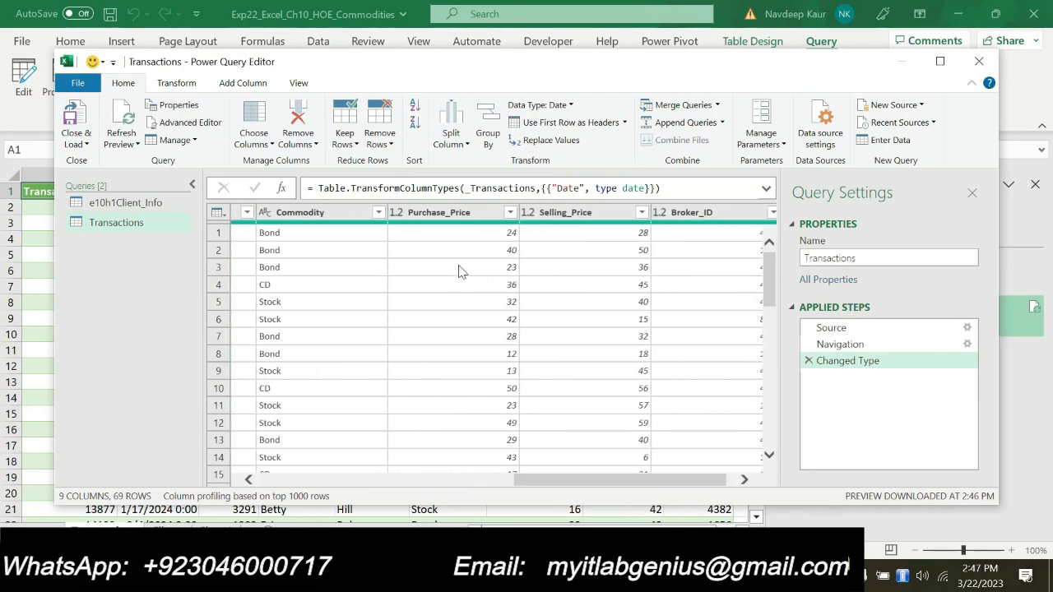
{"action": "left_click", "coordinate": [458, 218]}
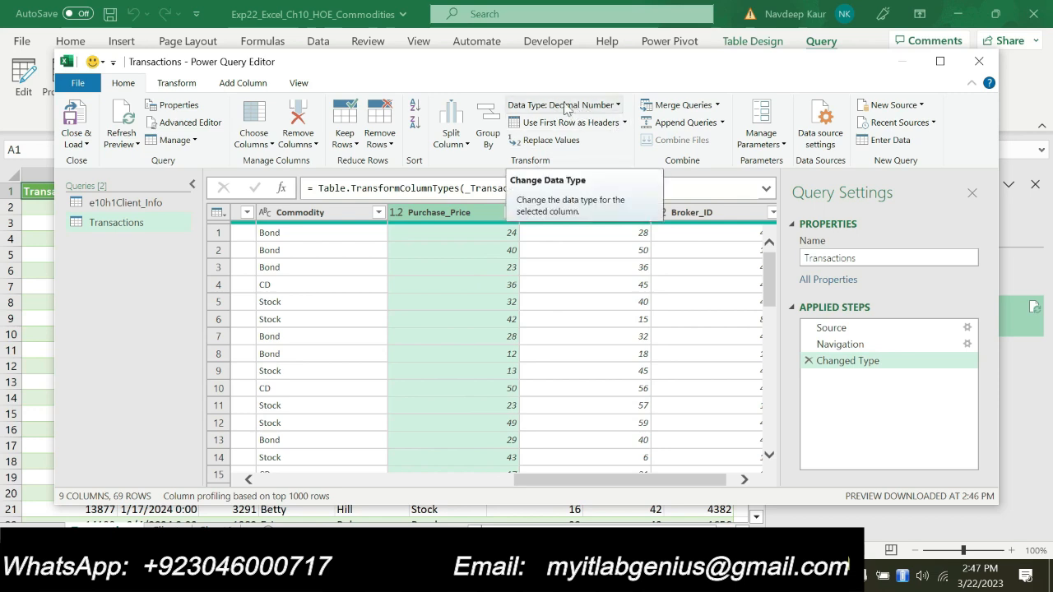
{"action": "left_click", "coordinate": [618, 106]}
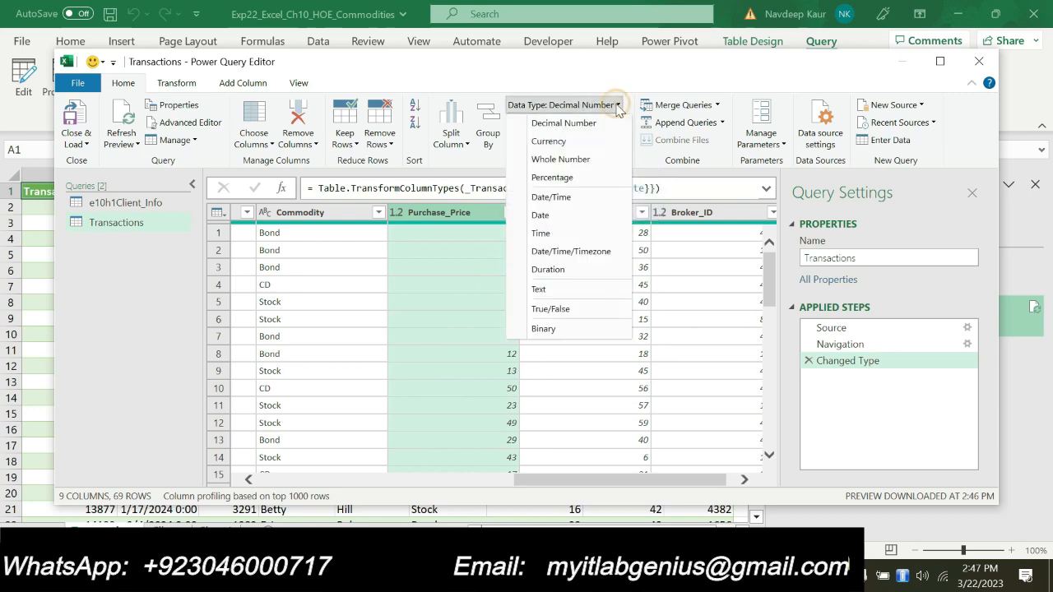
{"action": "left_click", "coordinate": [599, 141]}
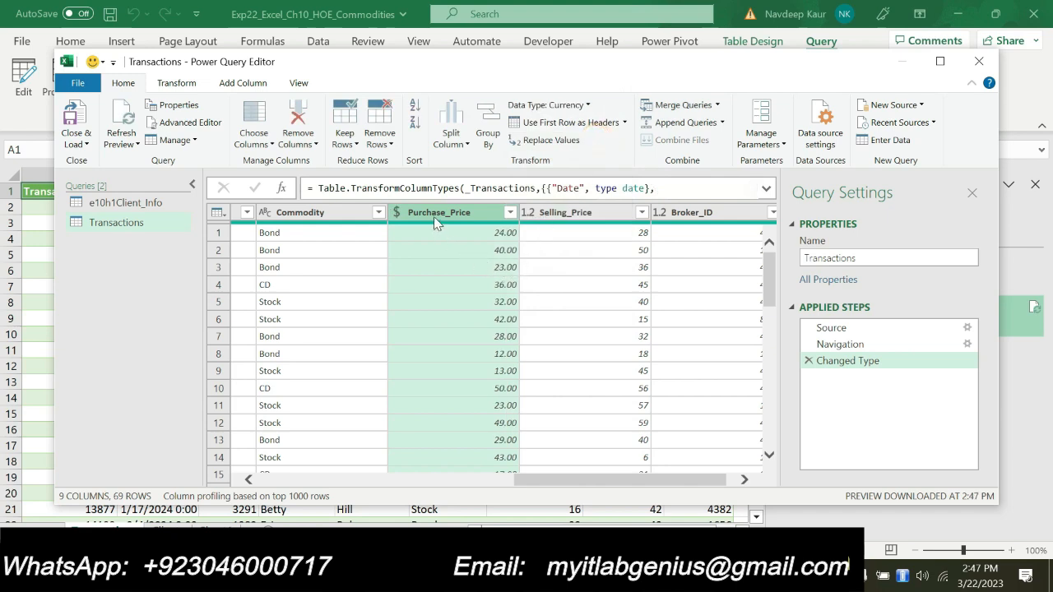
{"action": "left_click", "coordinate": [601, 213], "text": "ctrl"}
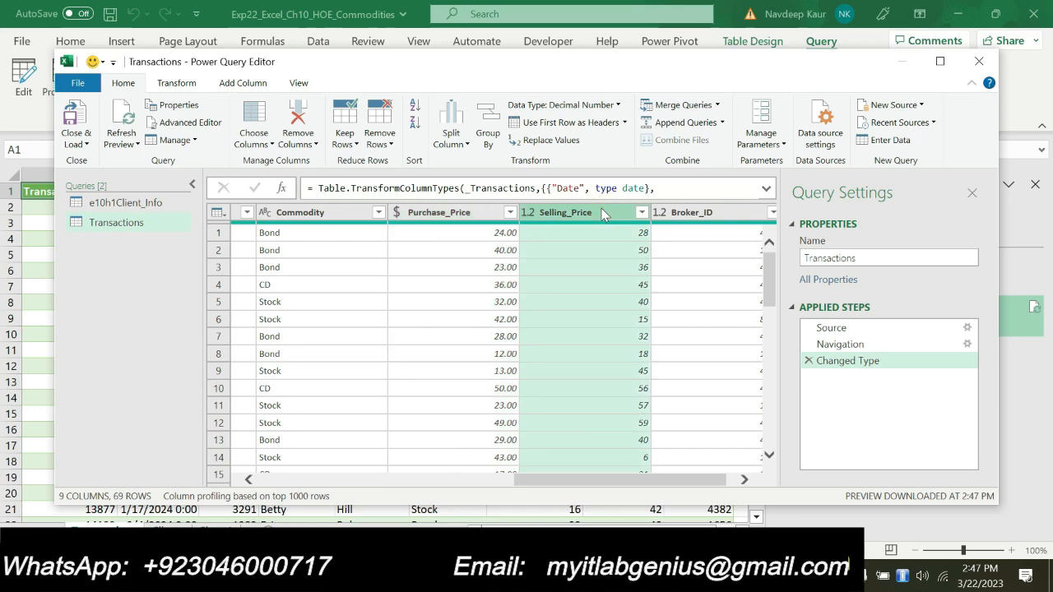
{"action": "left_click", "coordinate": [613, 104]}
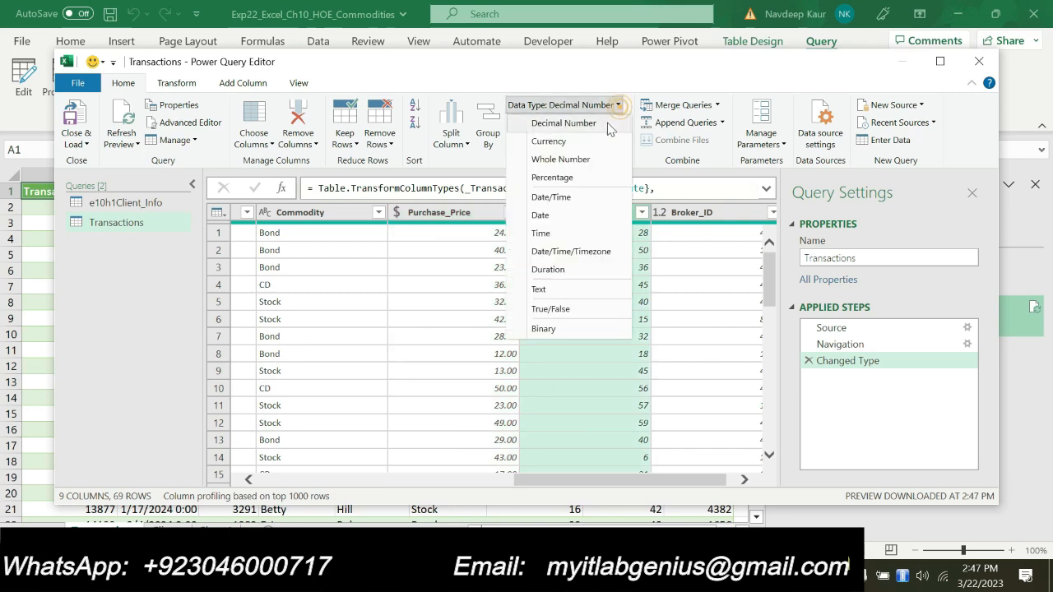
{"action": "left_click", "coordinate": [594, 140]}
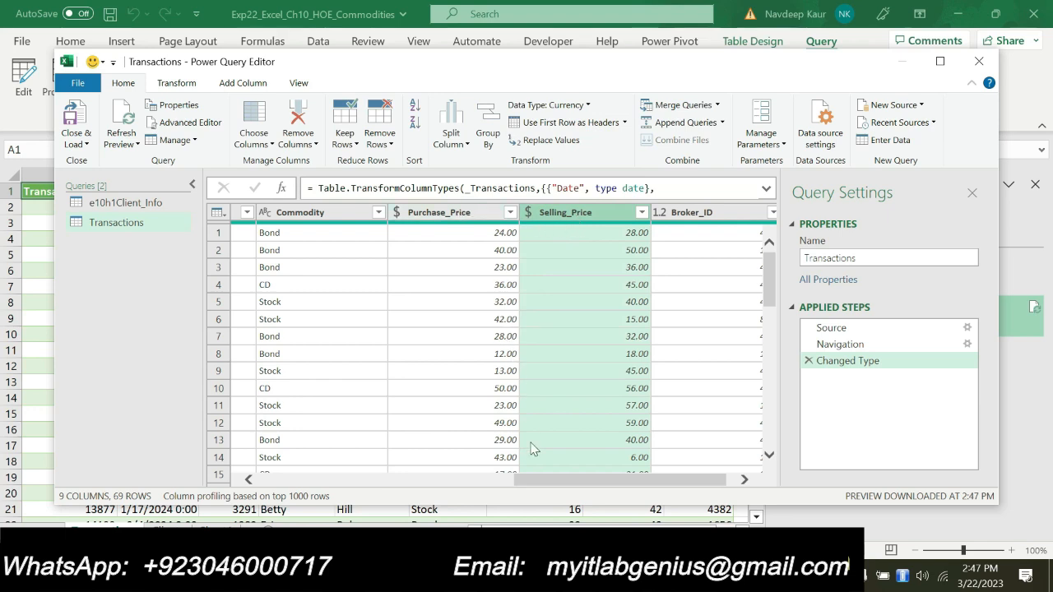
- Check the Transactions columns against the step 4 instruction in Word, and close and load the query into the workbook
{"action": "scroll", "coordinate": [537, 477], "scroll_direction": "down", "scroll_amount": 1}
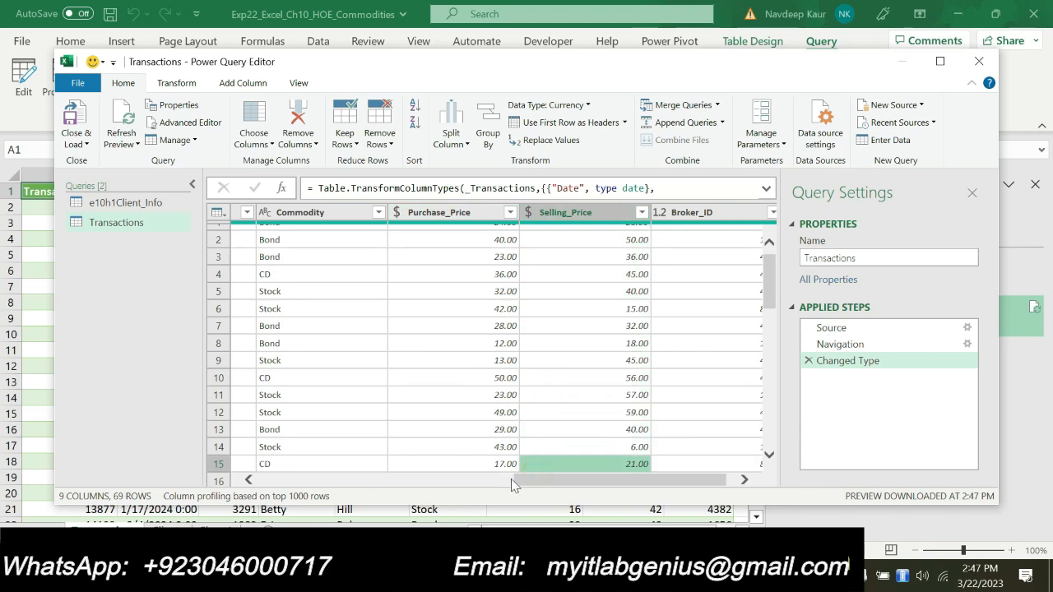
{"action": "left_click", "coordinate": [511, 480]}
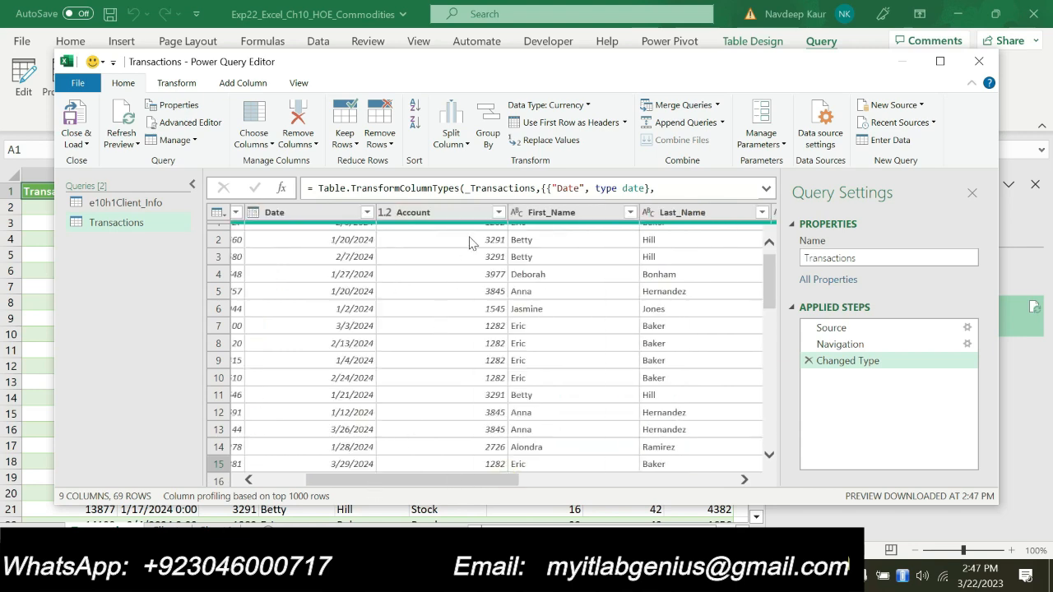
{"action": "scroll", "coordinate": [315, 232], "scroll_direction": "up", "scroll_amount": 1}
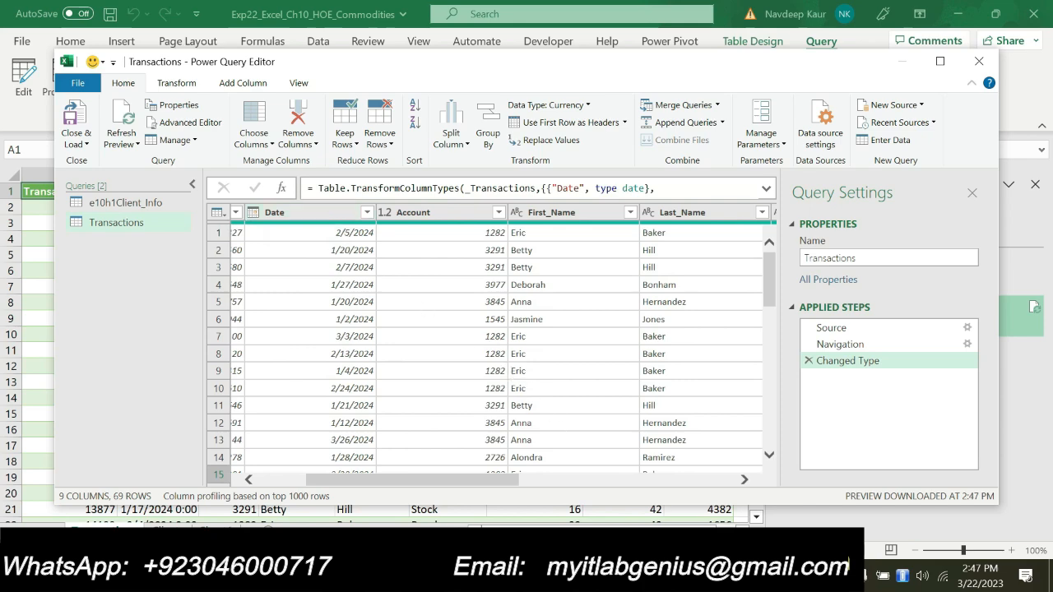
{"action": "key", "text": "alt+Tab"}
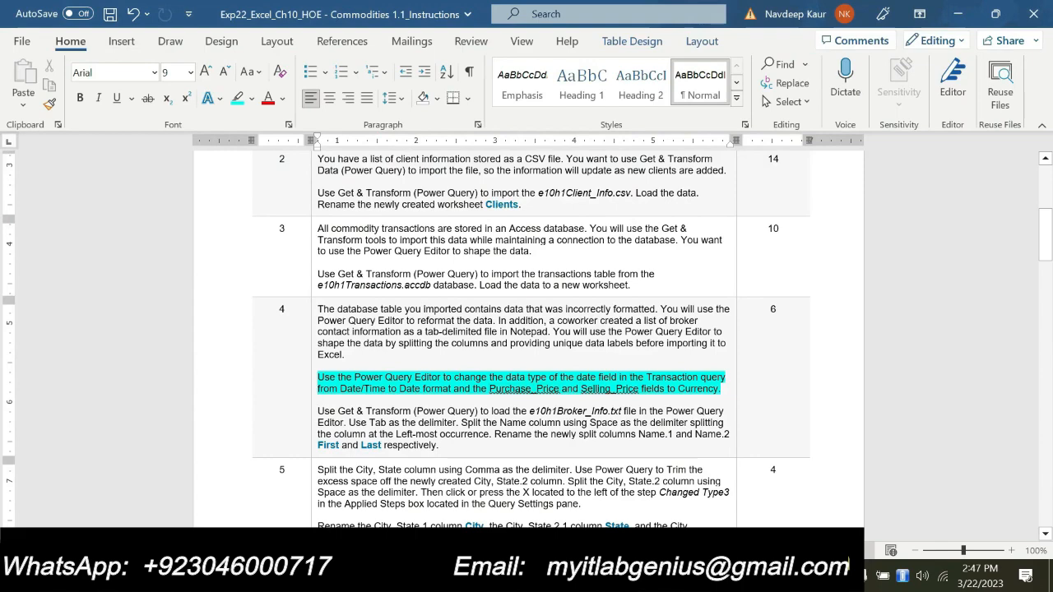
{"action": "scroll", "coordinate": [598, 367], "scroll_direction": "down", "scroll_amount": 1}
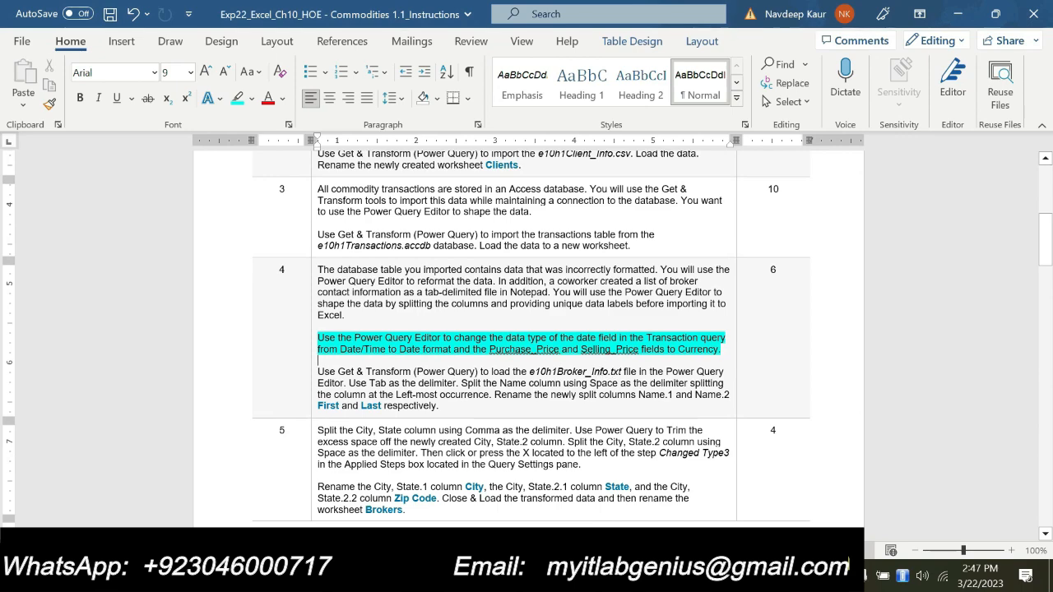
{"action": "key", "text": "alt+Tab"}
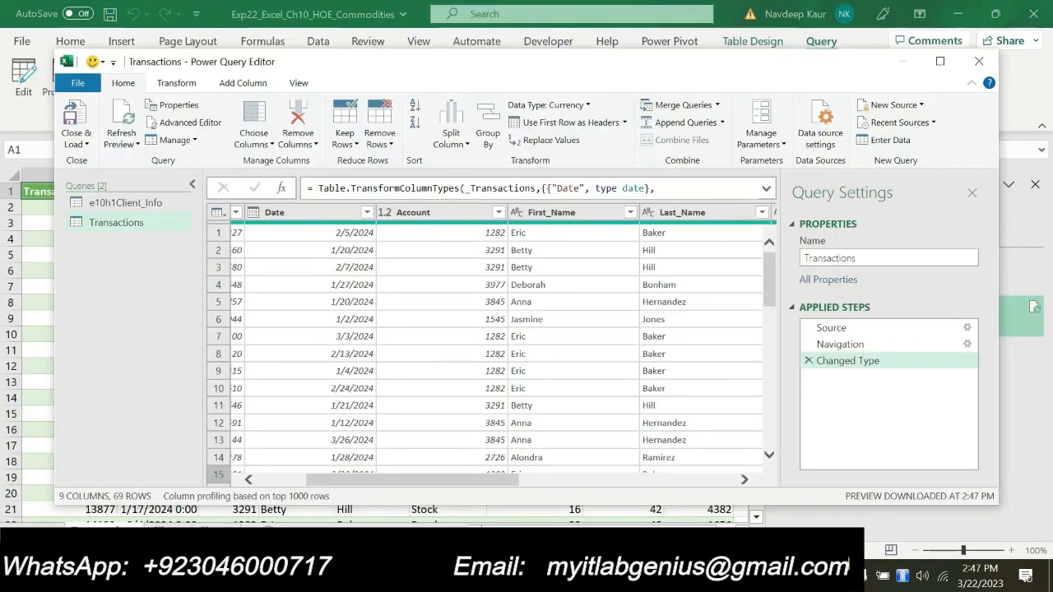
{"action": "left_click", "coordinate": [75, 144]}
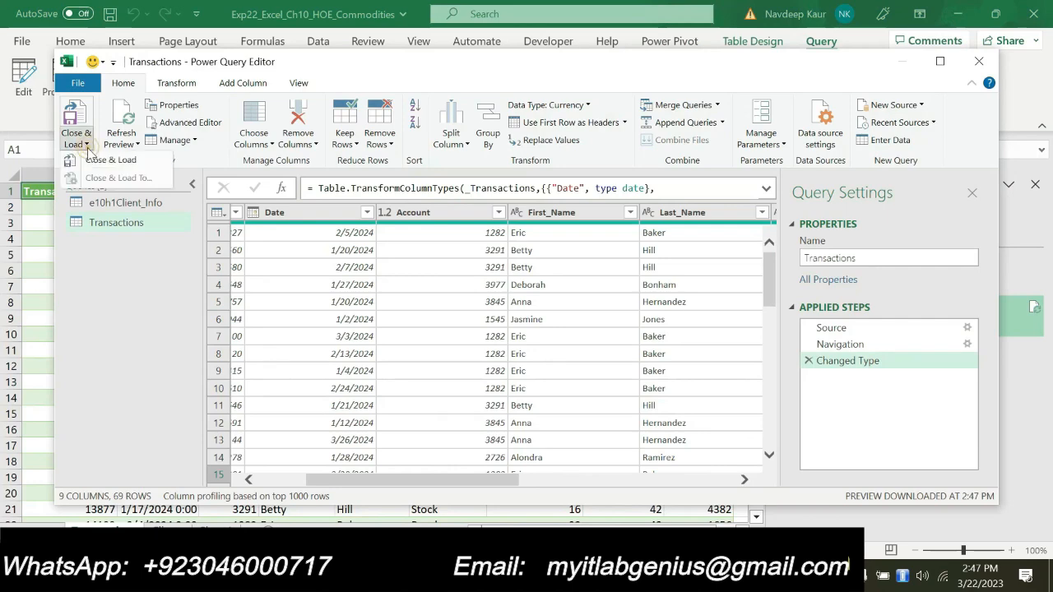
{"action": "left_click", "coordinate": [102, 161]}
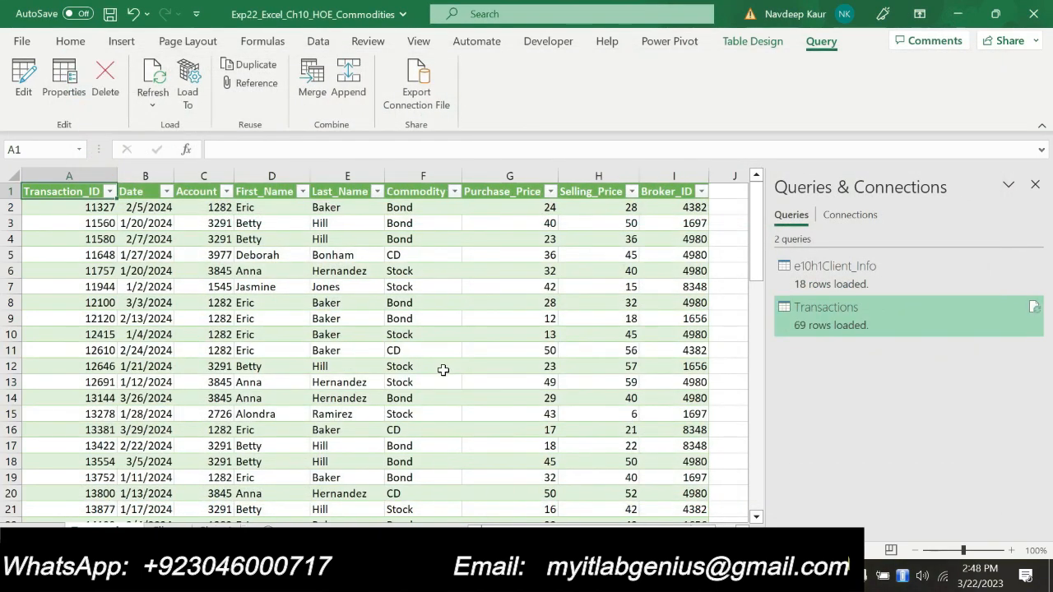
- Switch to the Word instructions, highlight the step 4 paragraph on loading e10h1Broker_Info.txt in turquoise, and review its file name, delimiter and split details
{"action": "left_click", "coordinate": [596, 576]}
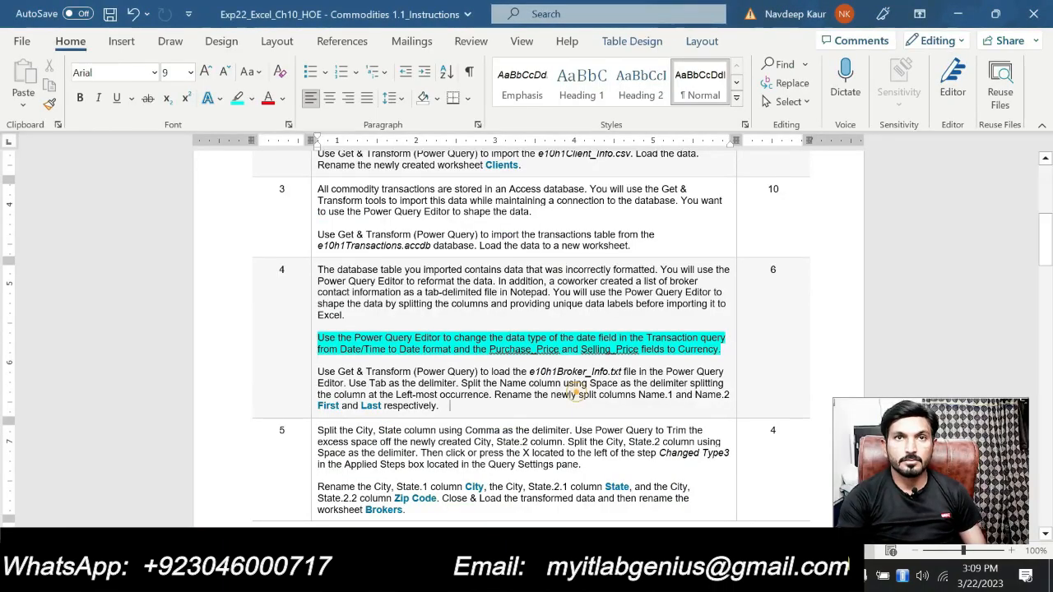
{"action": "left_click_drag", "start_coordinate": [450, 406], "coordinate": [317, 371]}
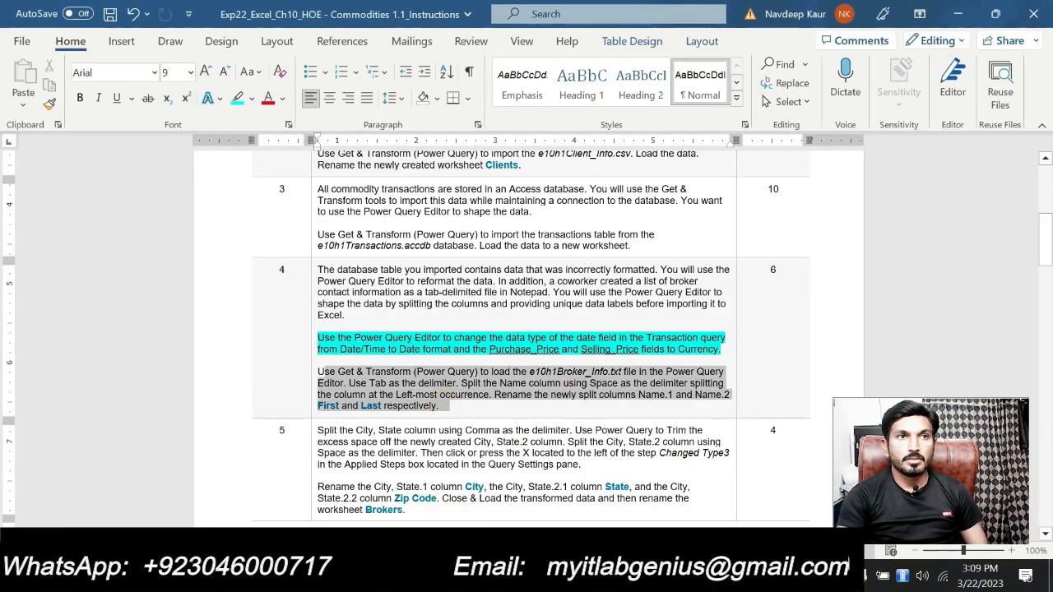
{"action": "left_click", "coordinate": [368, 383]}
{"action": "left_click_drag", "start_coordinate": [451, 406], "coordinate": [318, 371]}
{"action": "left_click", "coordinate": [385, 342]}
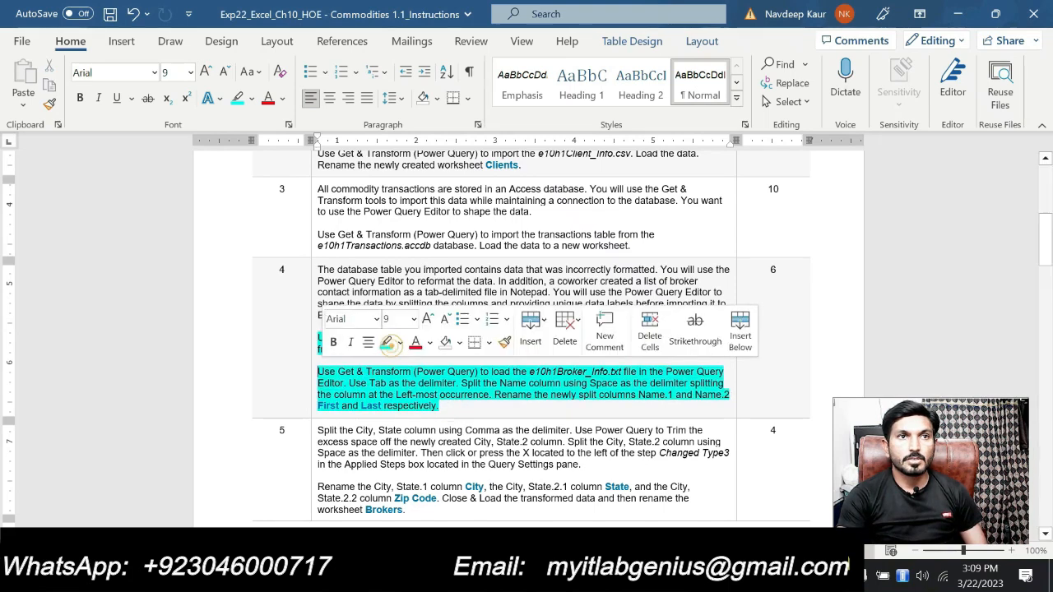
{"action": "left_click", "coordinate": [382, 397]}
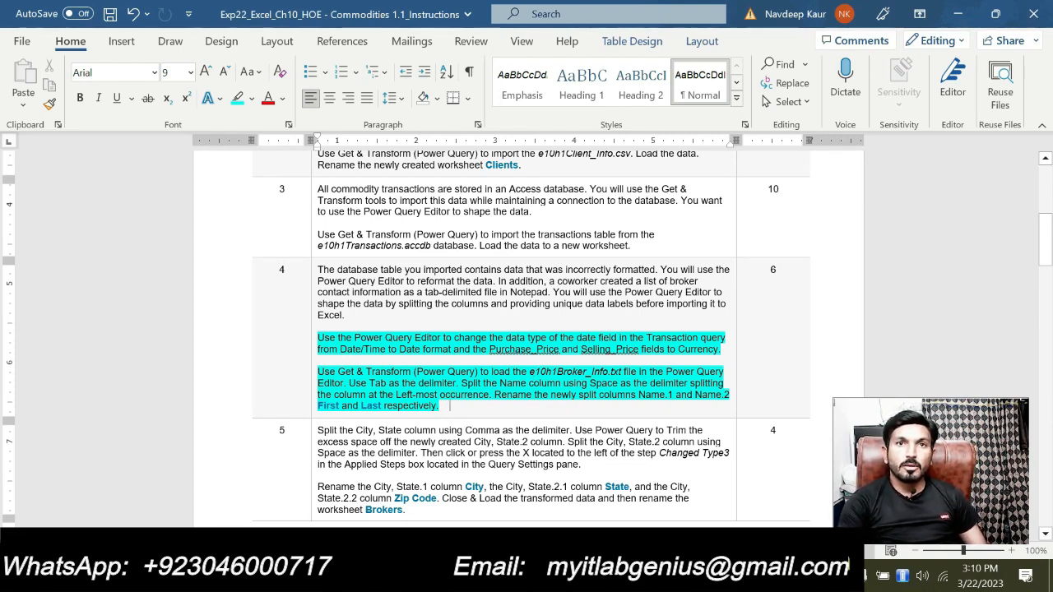
{"action": "left_click_drag", "start_coordinate": [529, 372], "coordinate": [607, 371]}
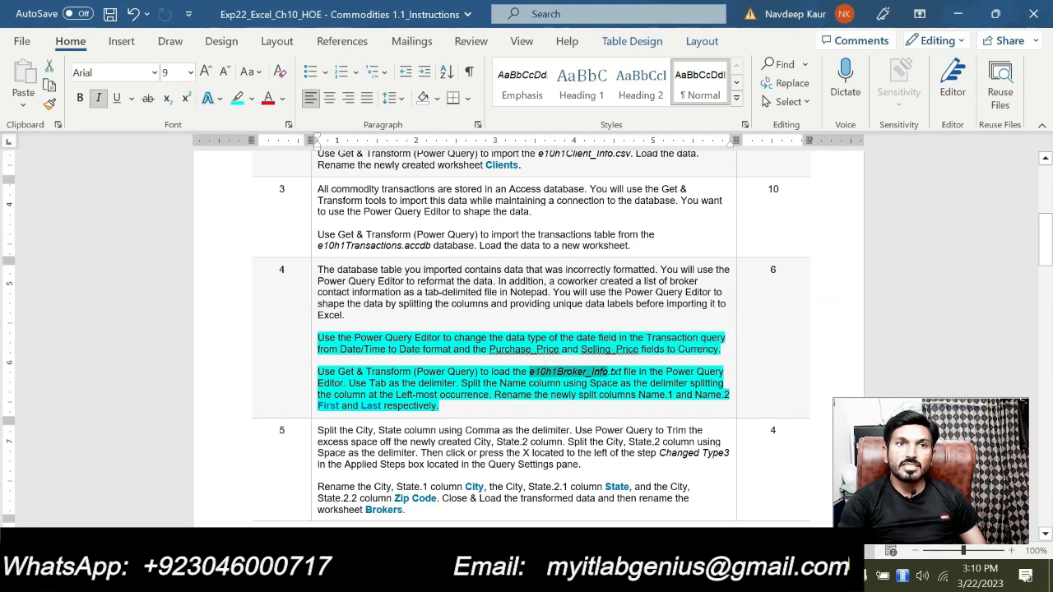
{"action": "left_click_drag", "start_coordinate": [389, 383], "coordinate": [516, 383]}
{"action": "left_click", "coordinate": [511, 409]}
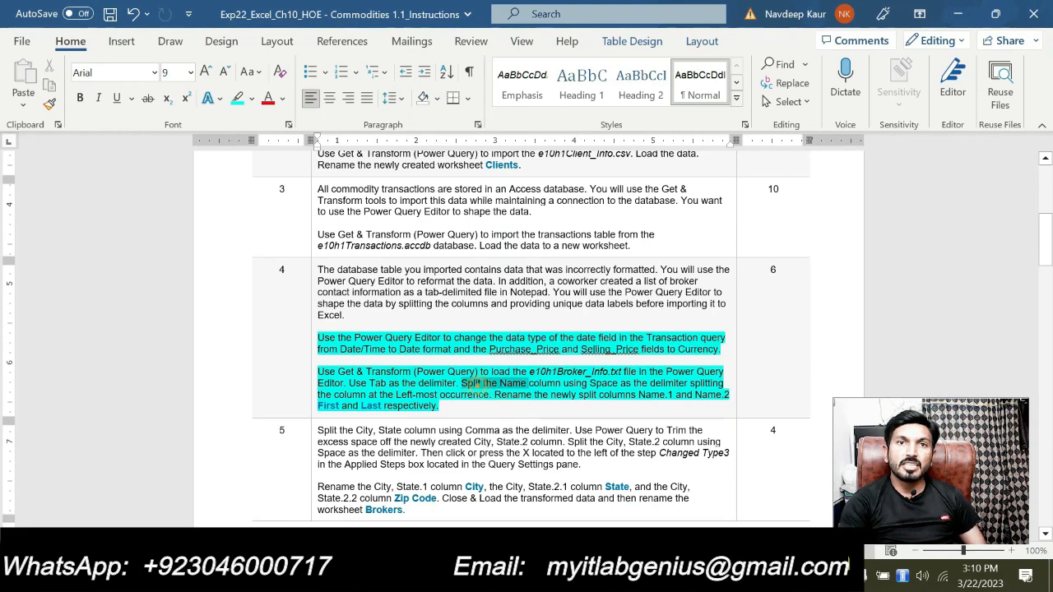
{"action": "left_click", "coordinate": [512, 396]}
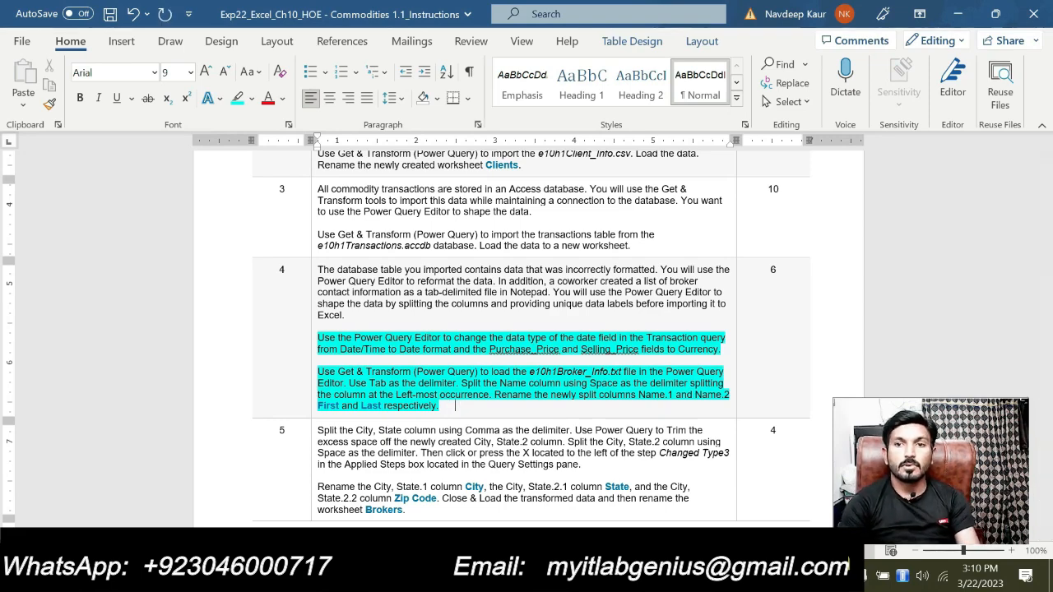
- Switch to Excel and import the e10h1Broker_Info text file through Get Data up to its preview
{"action": "mouse_move", "coordinate": [672, 575]}
{"action": "left_click", "coordinate": [673, 490]}
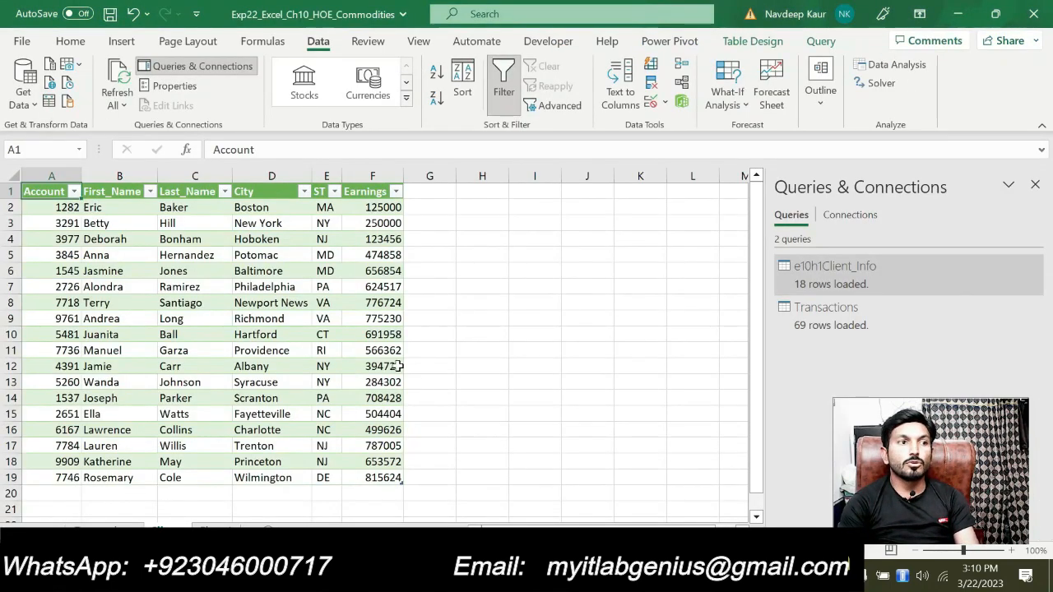
{"action": "left_click", "coordinate": [317, 38]}
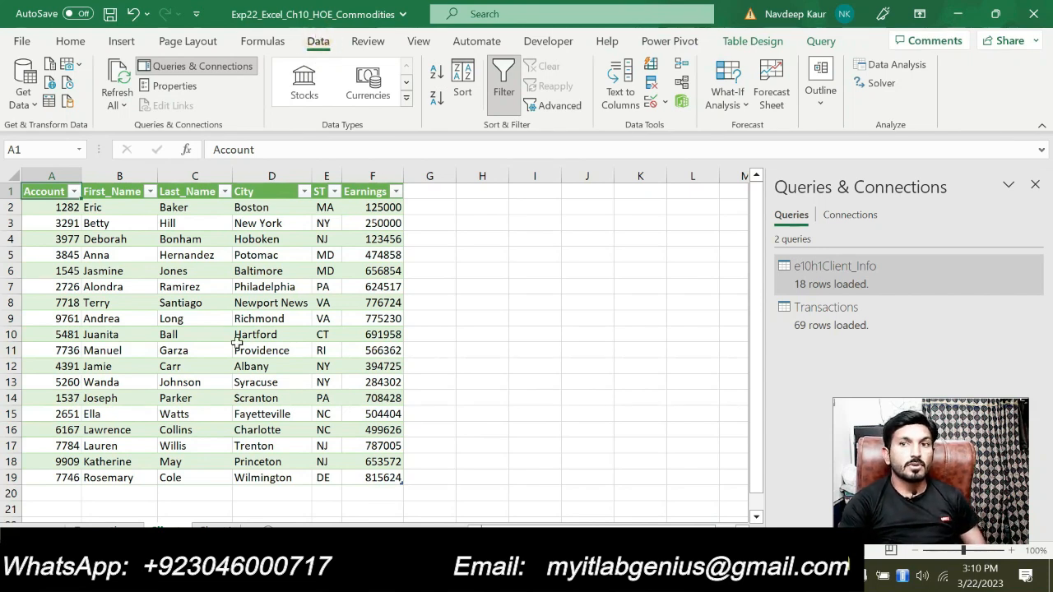
{"action": "left_click", "coordinate": [24, 87]}
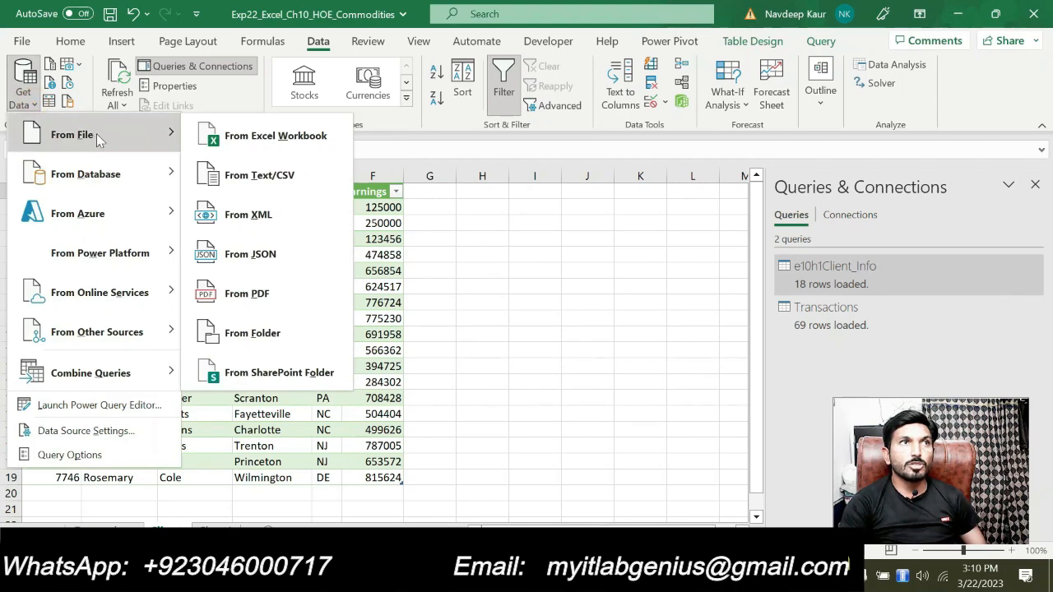
{"action": "left_click", "coordinate": [258, 187]}
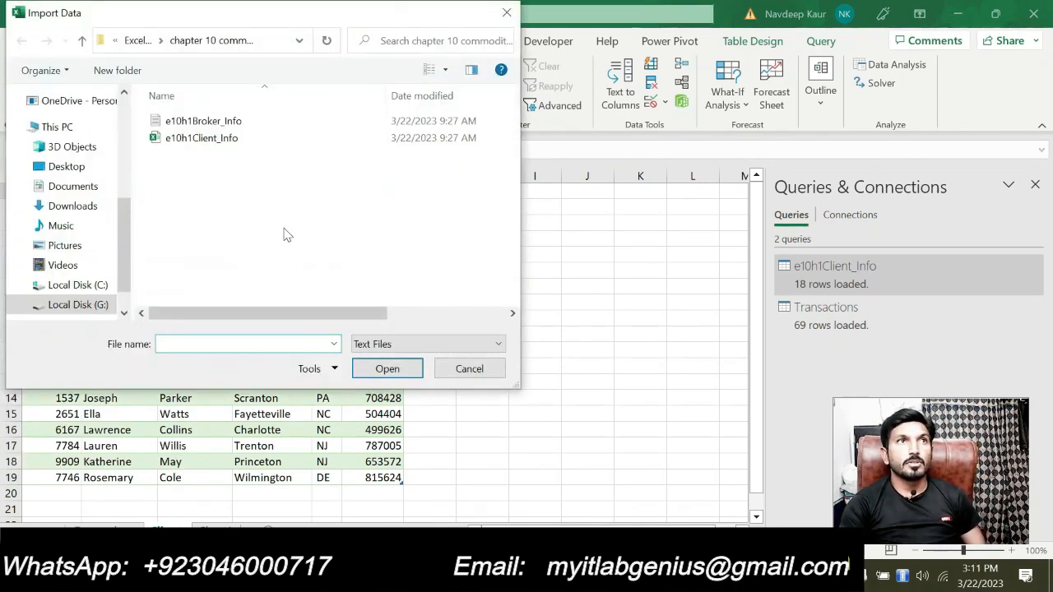
{"action": "left_click", "coordinate": [224, 124]}
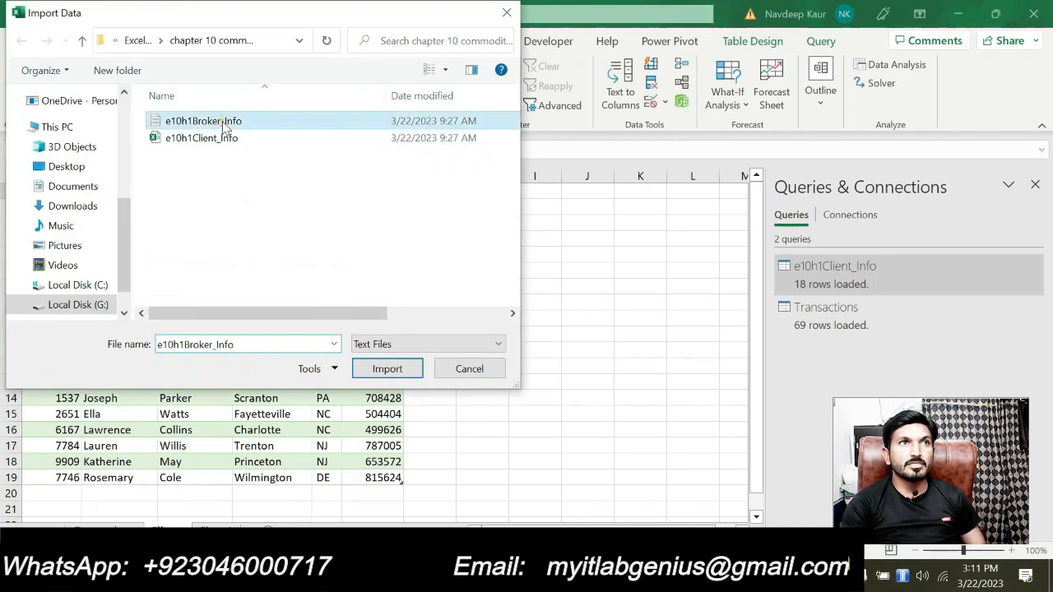
{"action": "left_click", "coordinate": [385, 368]}
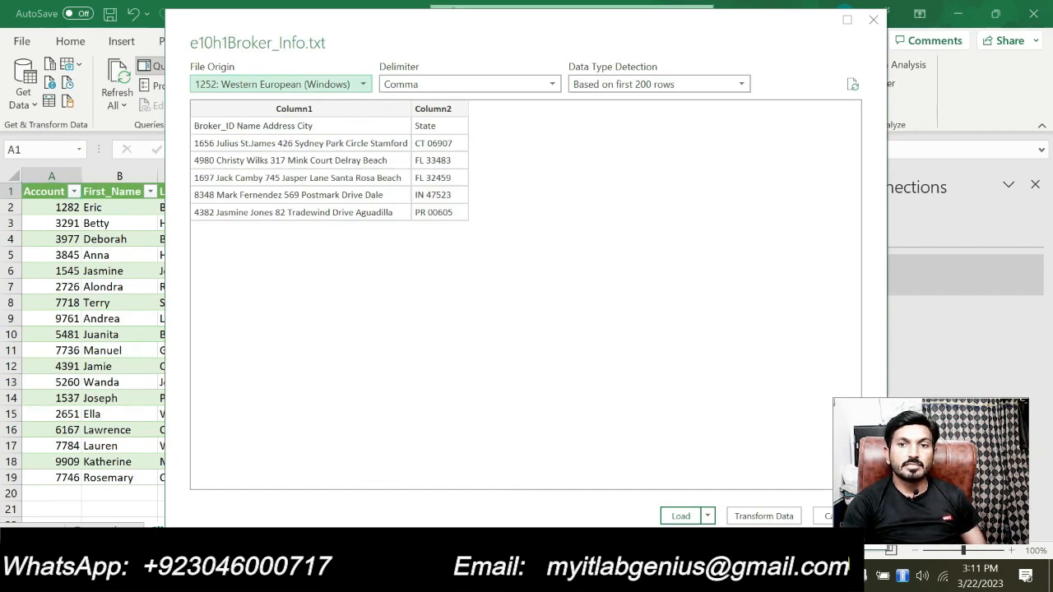
- Check the required delimiter in Word, set the e10h1Broker_Info.txt delimiter to Tab and load the data into the workbook
{"action": "key", "text": "alt+Tab"}
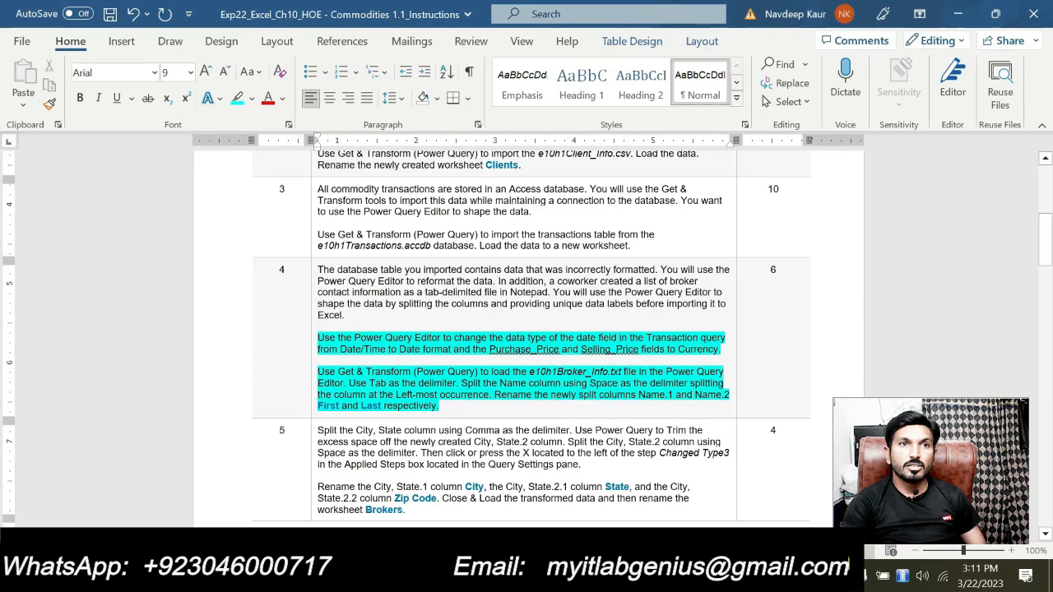
{"action": "left_click_drag", "start_coordinate": [348, 383], "coordinate": [456, 383]}
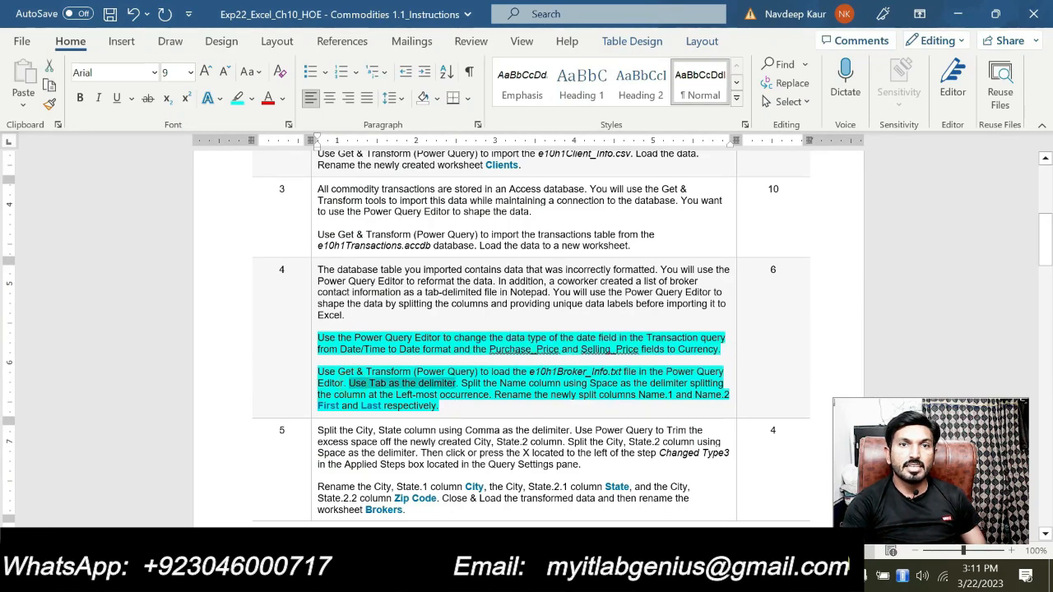
{"action": "key", "text": "alt+Tab"}
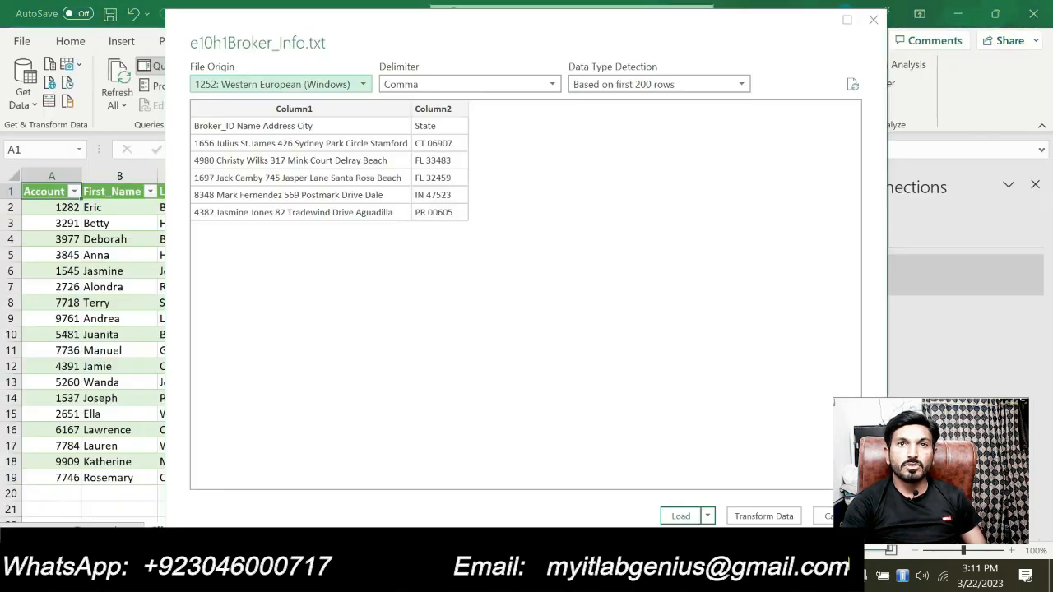
{"action": "left_click", "coordinate": [515, 85]}
{"action": "left_click", "coordinate": [479, 179]}
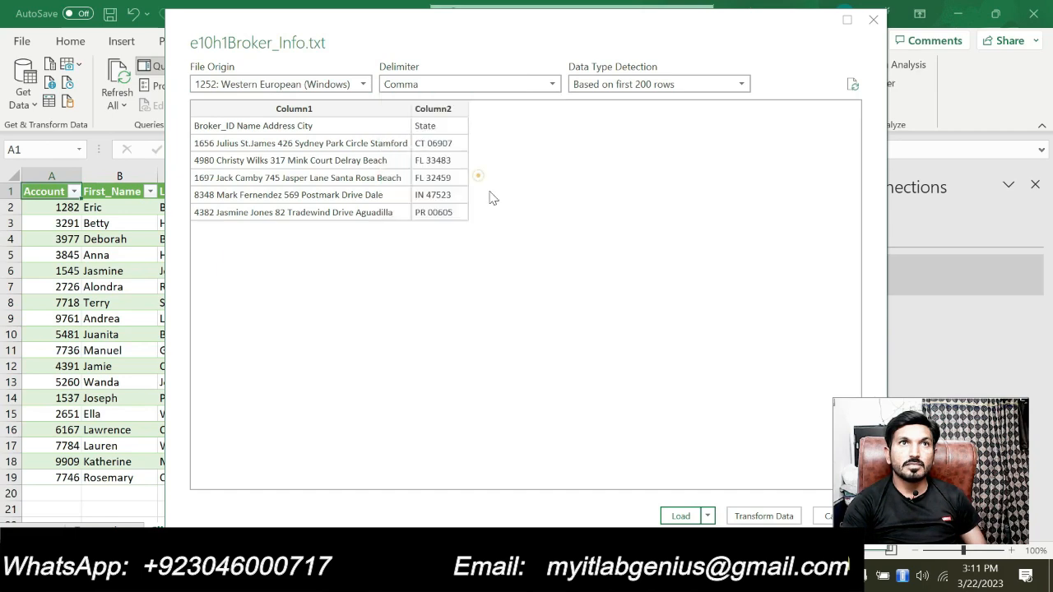
{"action": "left_click", "coordinate": [679, 516]}
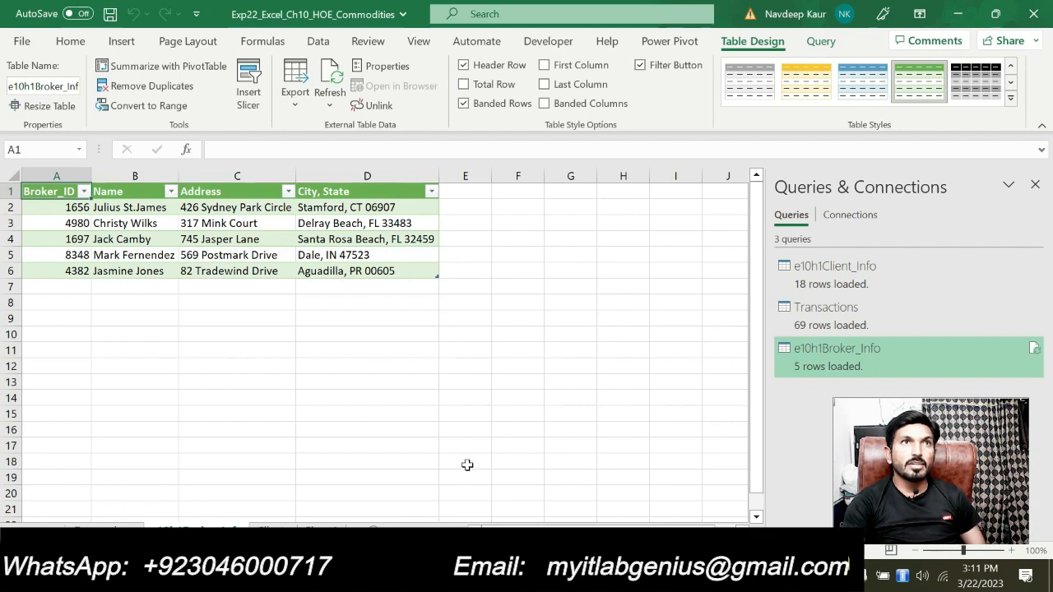
- Open the e10h1Broker_Info query for editing in the Power Query Editor
{"action": "left_click", "coordinate": [819, 43]}
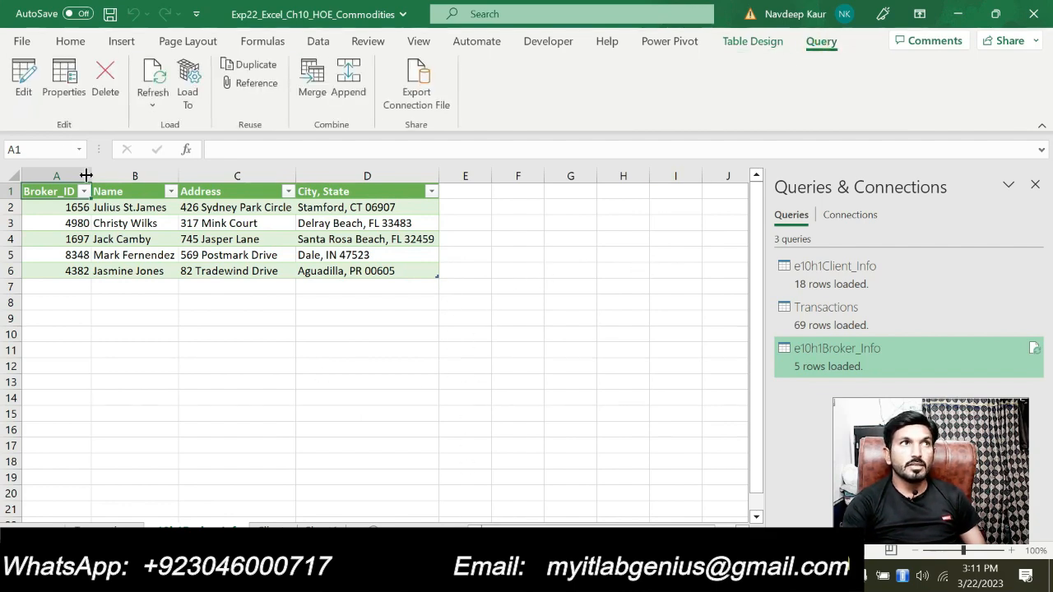
{"action": "left_click", "coordinate": [23, 81]}
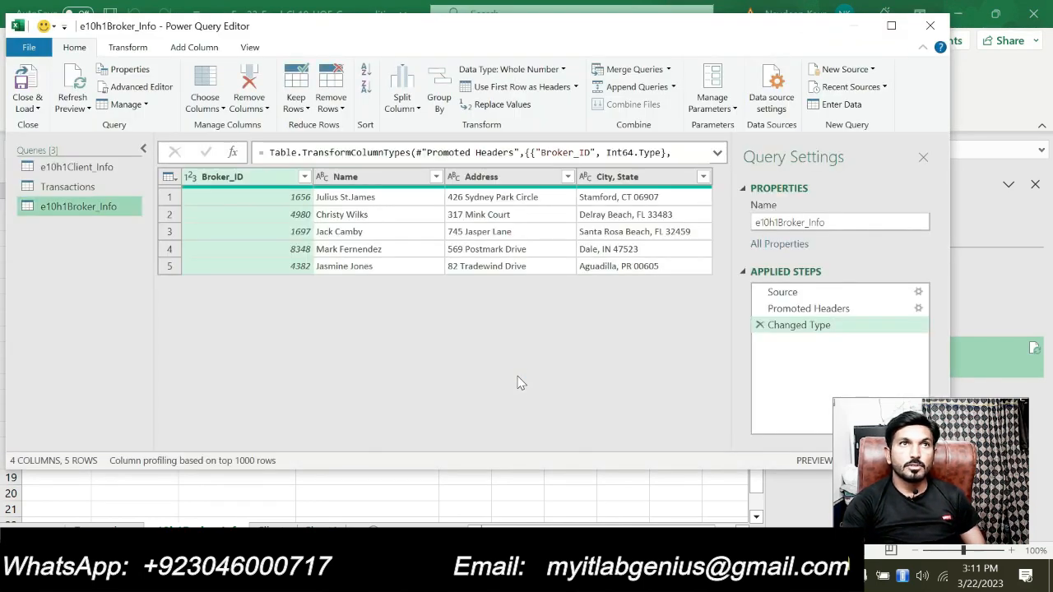
- Split the Name column by the Space delimiter at the left-most delimiter
{"action": "left_click", "coordinate": [349, 177]}
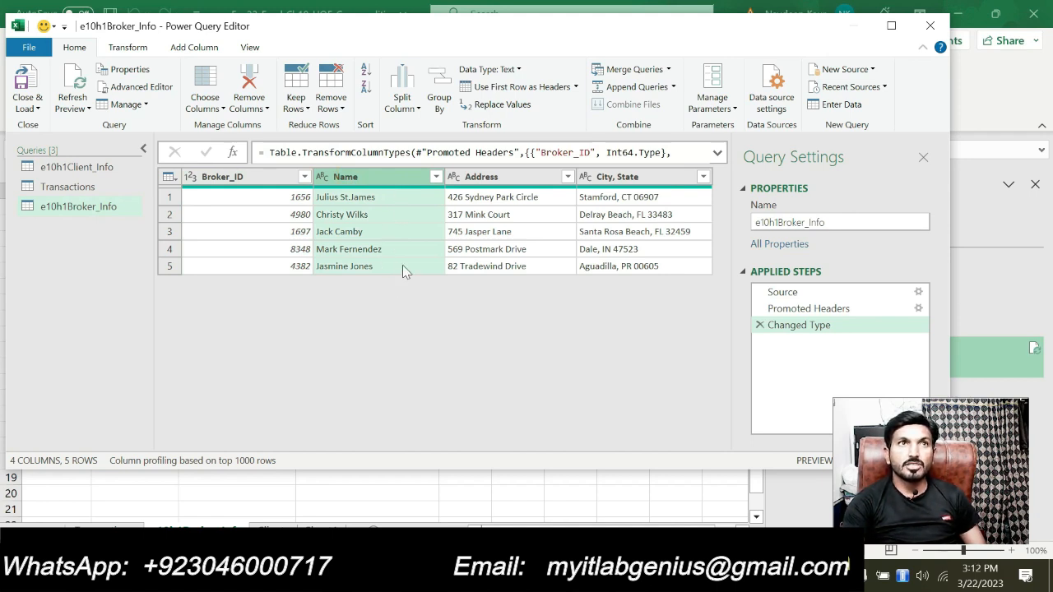
{"action": "left_click", "coordinate": [418, 102]}
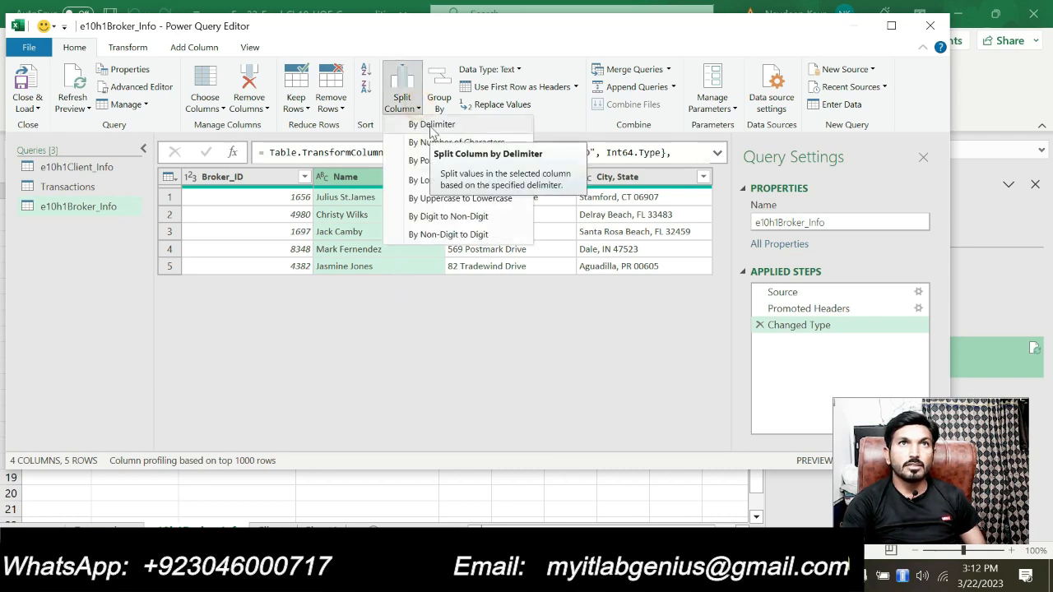
{"action": "left_click", "coordinate": [431, 125]}
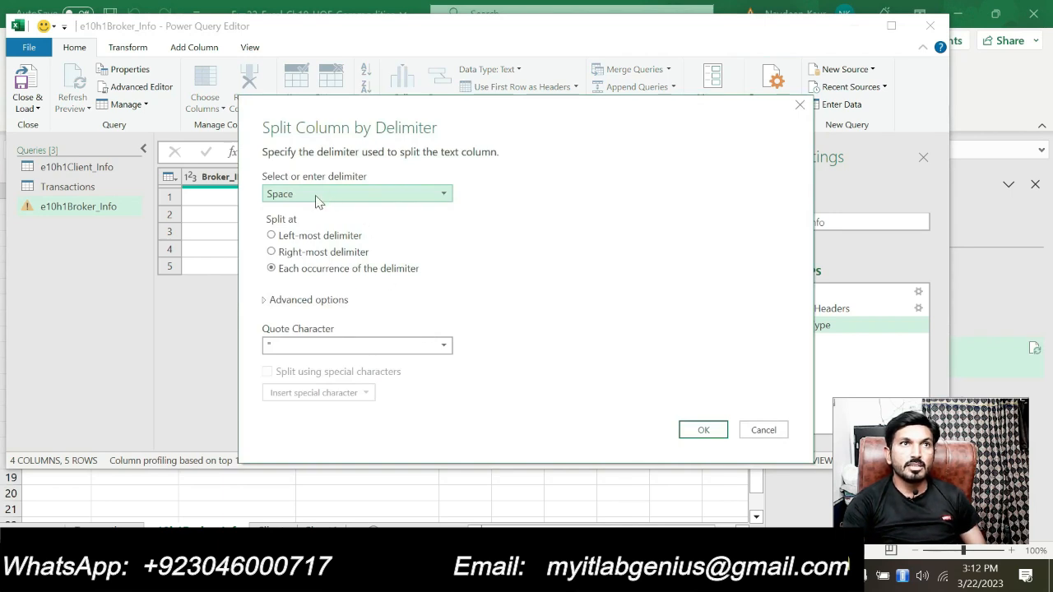
{"action": "left_click", "coordinate": [306, 238]}
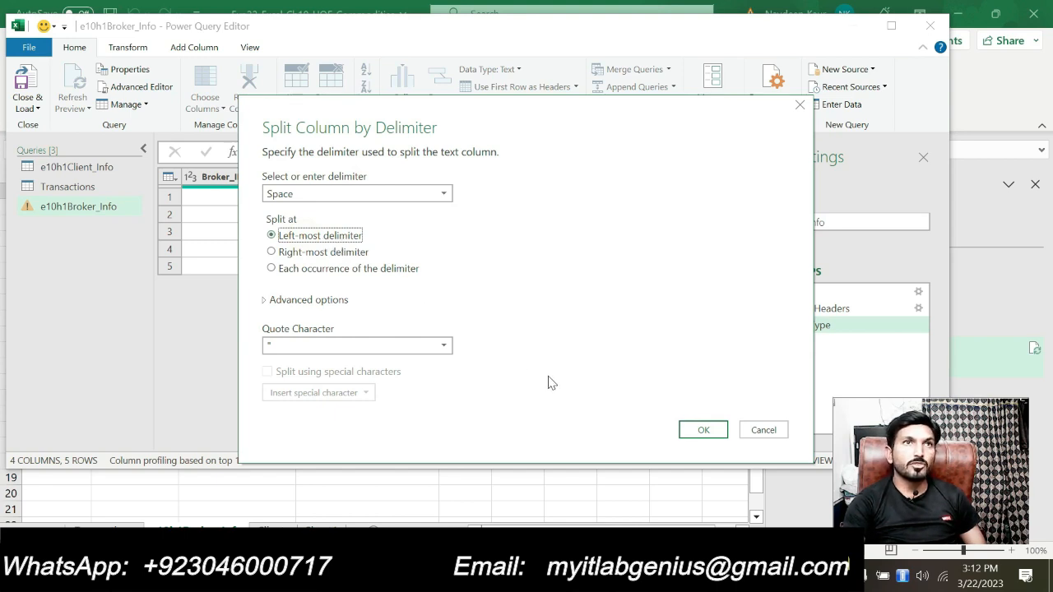
{"action": "left_click", "coordinate": [700, 430]}
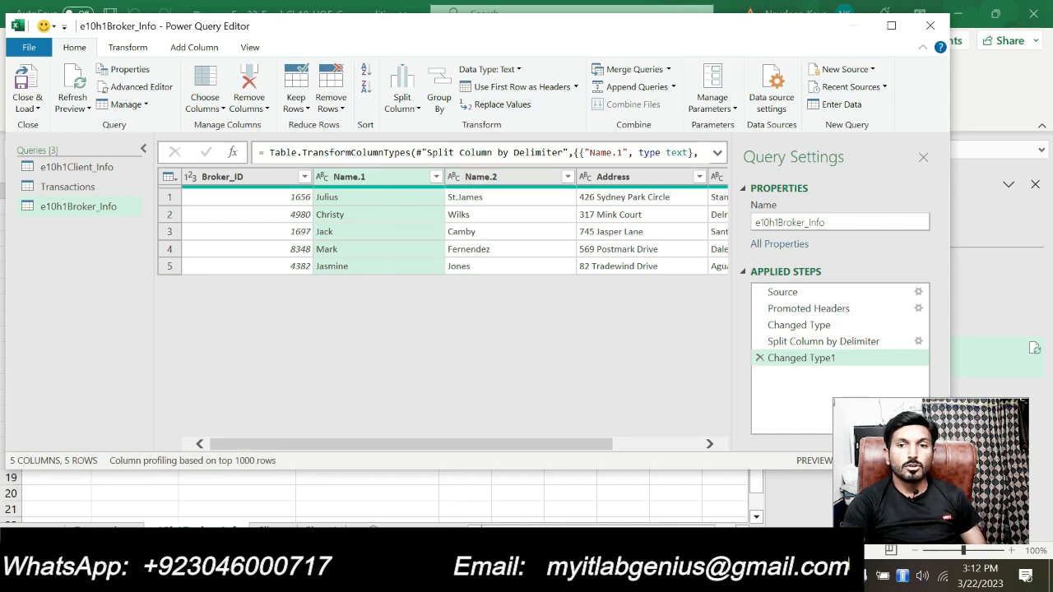
- Check the required column names in the Word instructions and rename the Name.1 column in Power Query as First
{"action": "key", "text": "alt+Tab"}
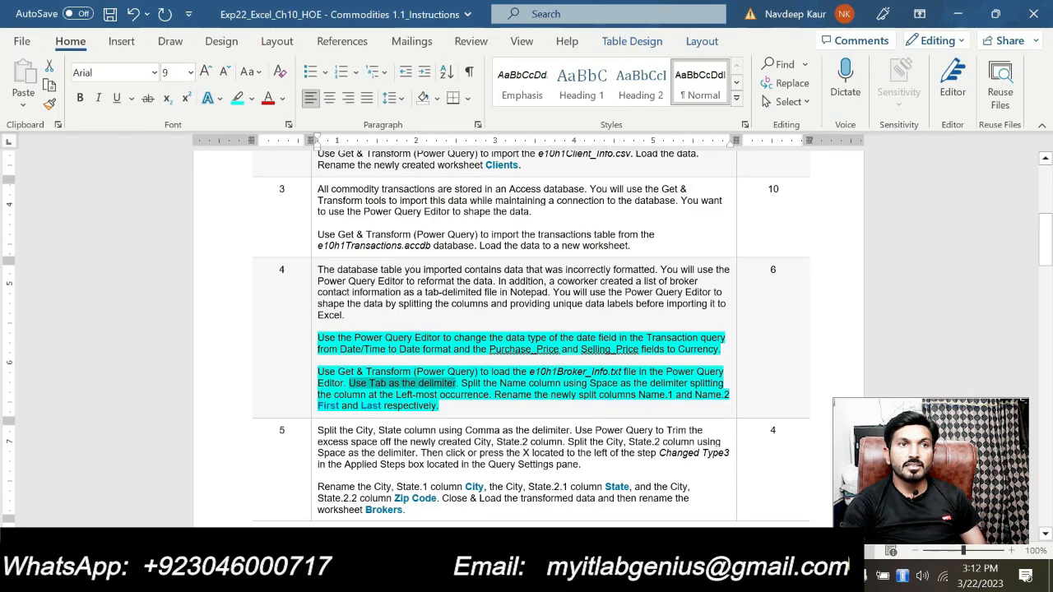
{"action": "double_click", "coordinate": [326, 405]}
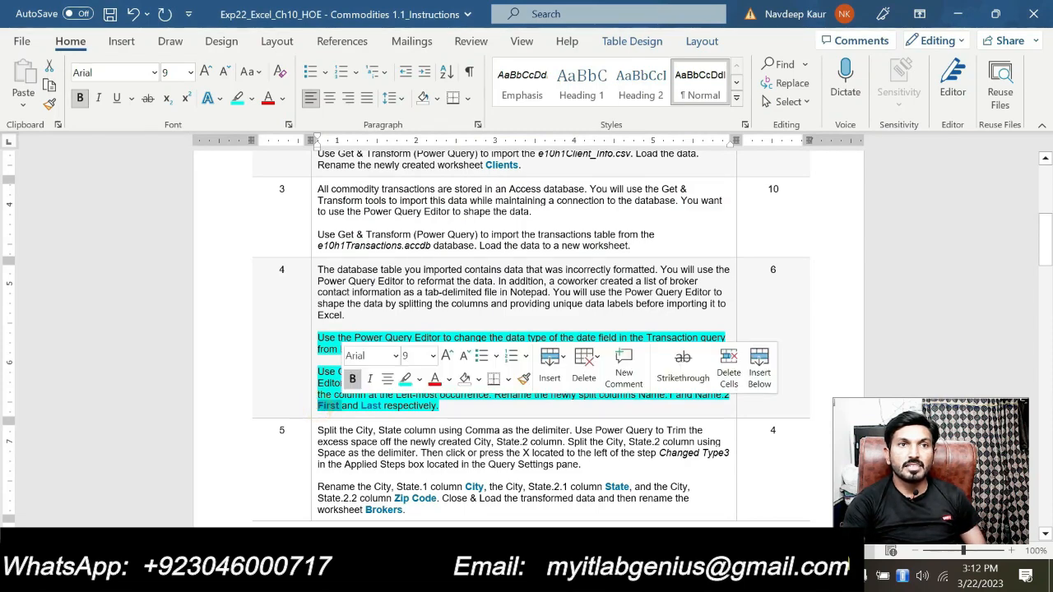
{"action": "key", "text": "alt+Tab"}
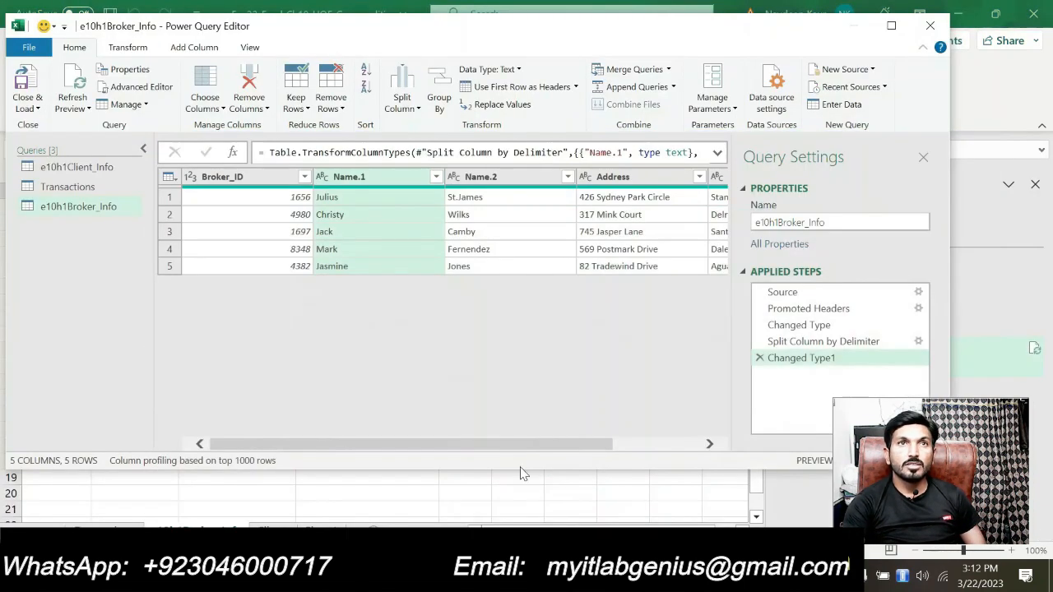
{"action": "double_click", "coordinate": [354, 179]}
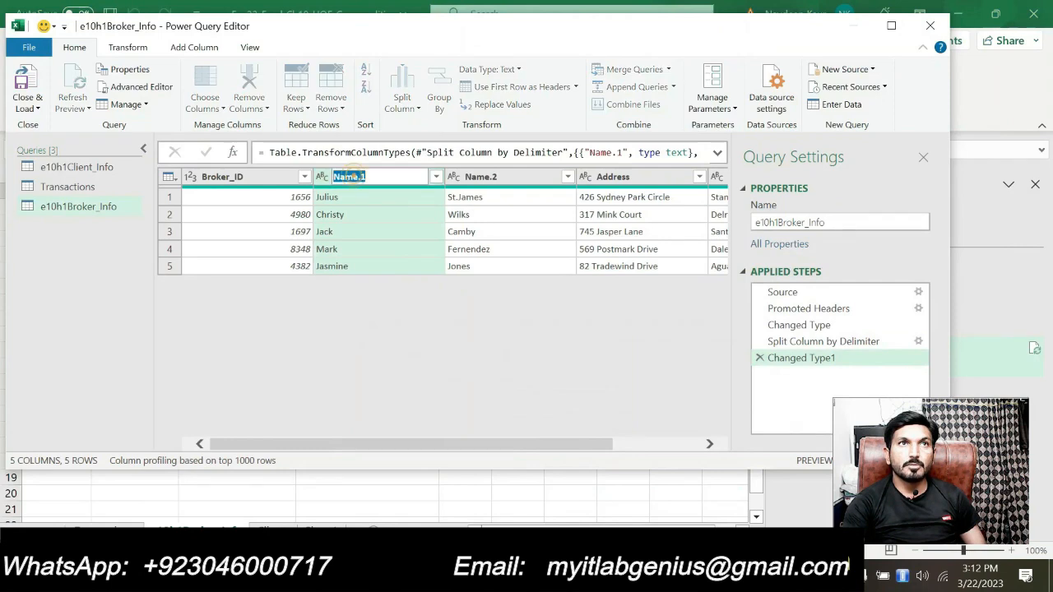
{"action": "type", "text": "First"}
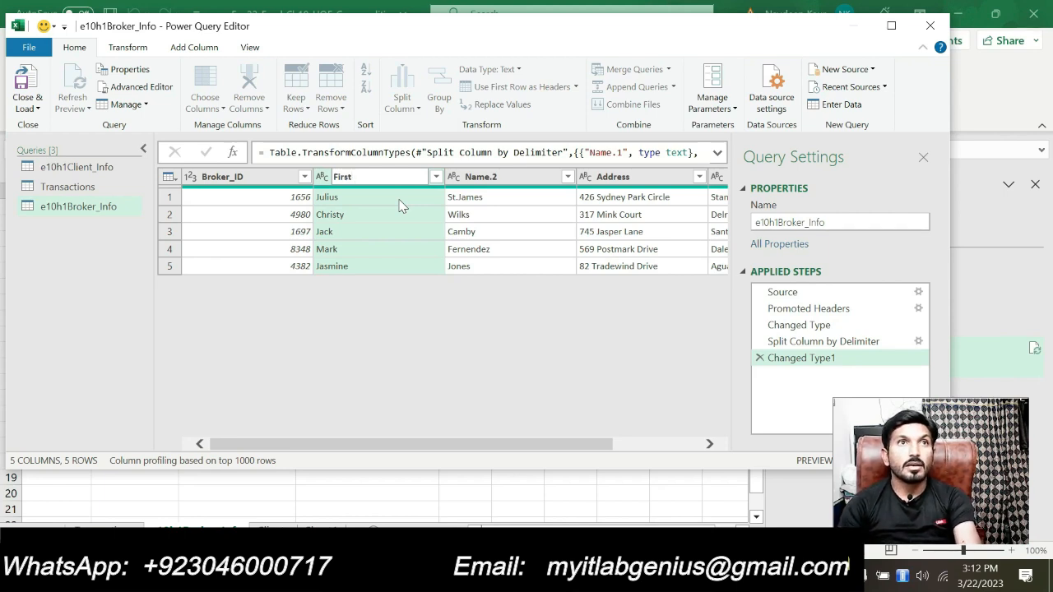
{"action": "key", "text": "F2"}
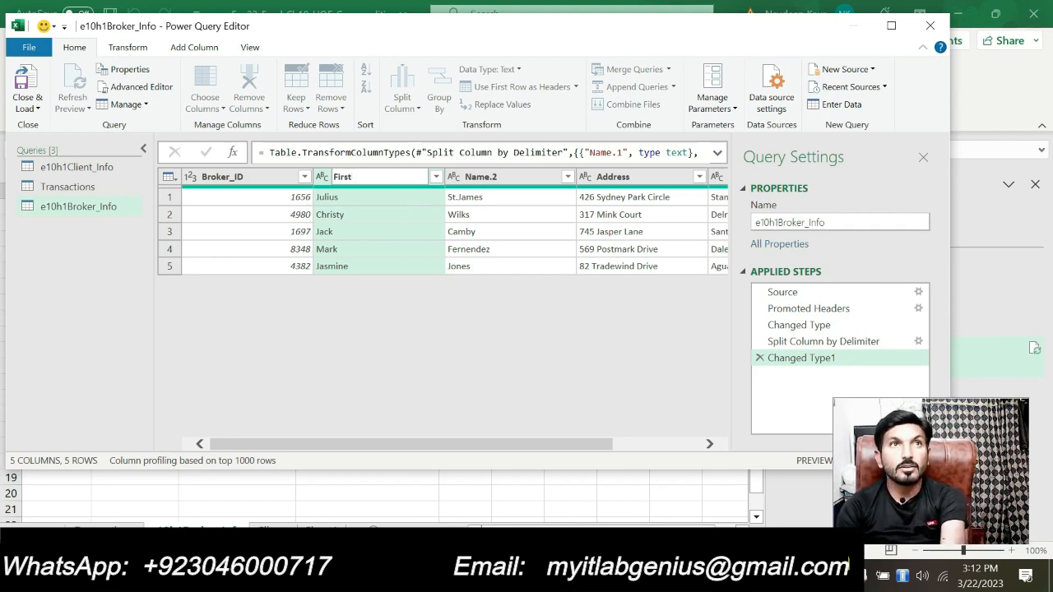
{"action": "type", "text": "First"}
{"action": "key", "text": "Return"}
- Rename the Name.2 column as Last
{"action": "left_click", "coordinate": [517, 178]}
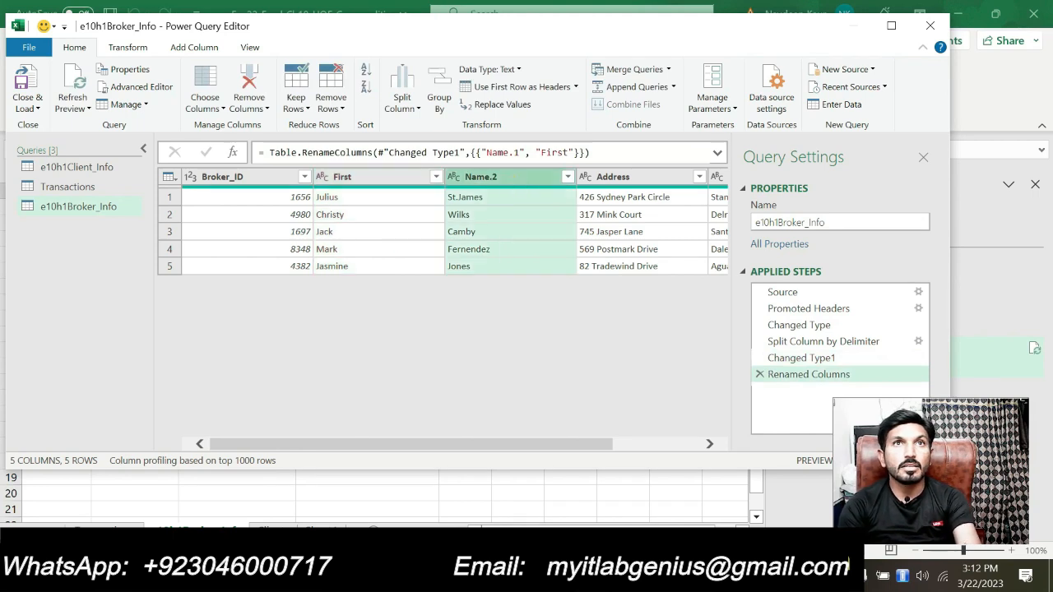
{"action": "key", "text": "F2"}
{"action": "type", "text": "L"}
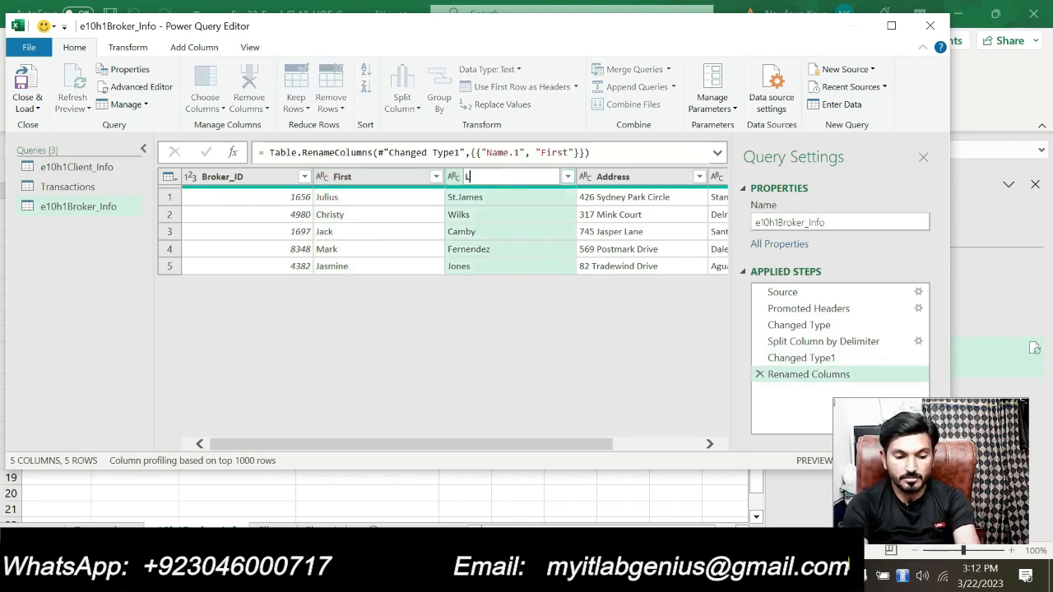
{"action": "type", "text": "ast"}
{"action": "key", "text": "Return"}
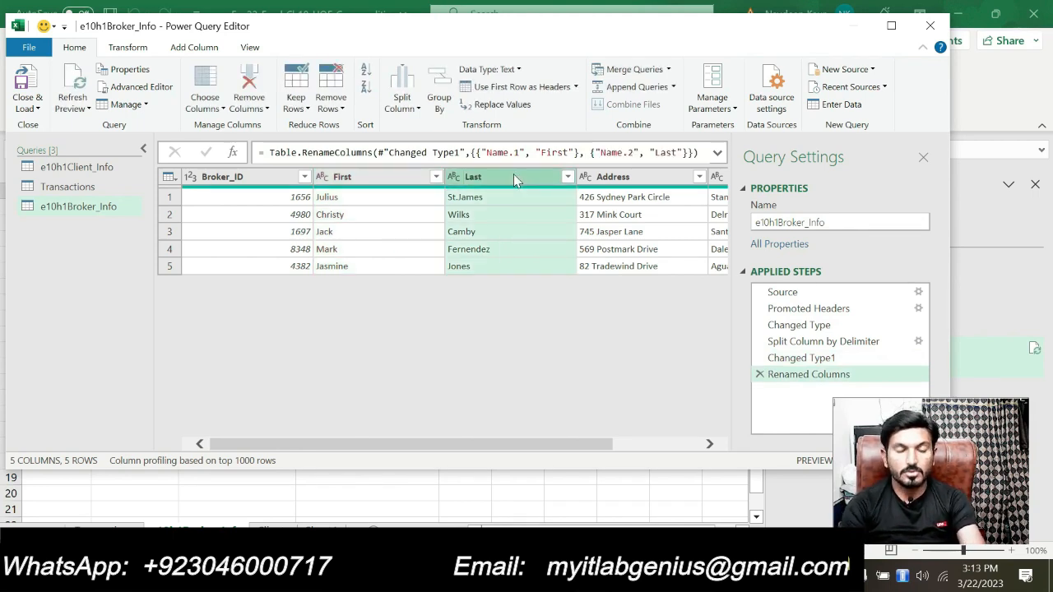
- Recheck step 4 in Word, close and load the e10h1Broker_Info query, and inspect the First and Last headers in the worksheet
{"action": "left_click", "coordinate": [633, 576]}
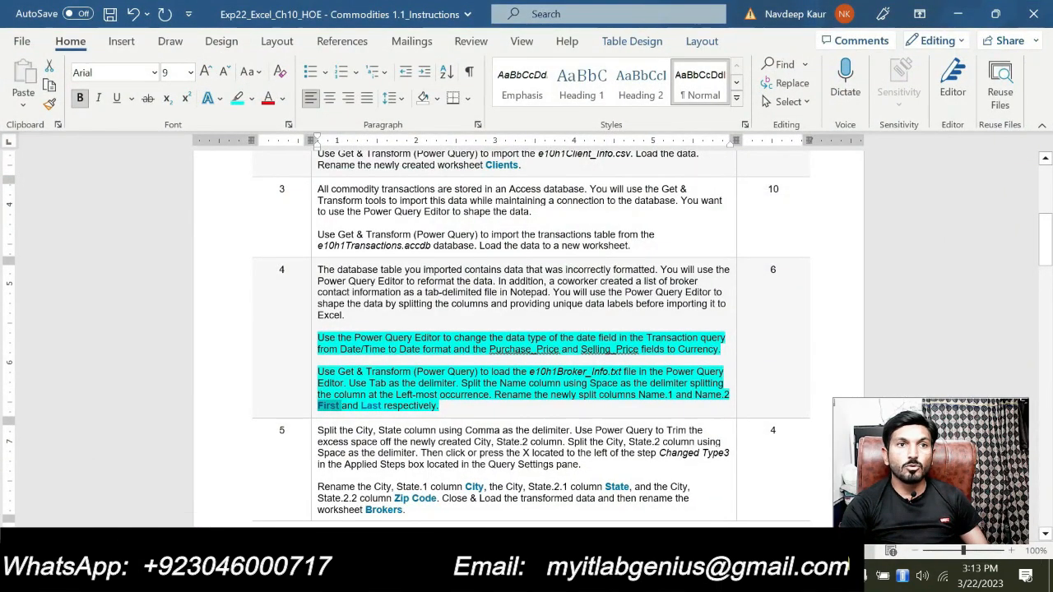
{"action": "left_click", "coordinate": [576, 576]}
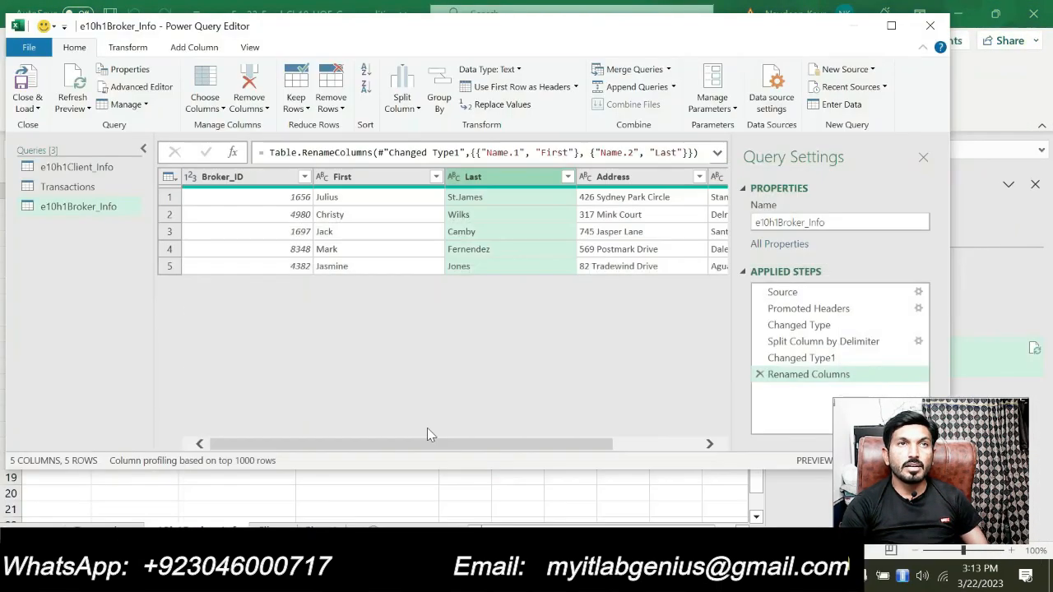
{"action": "left_click", "coordinate": [33, 103]}
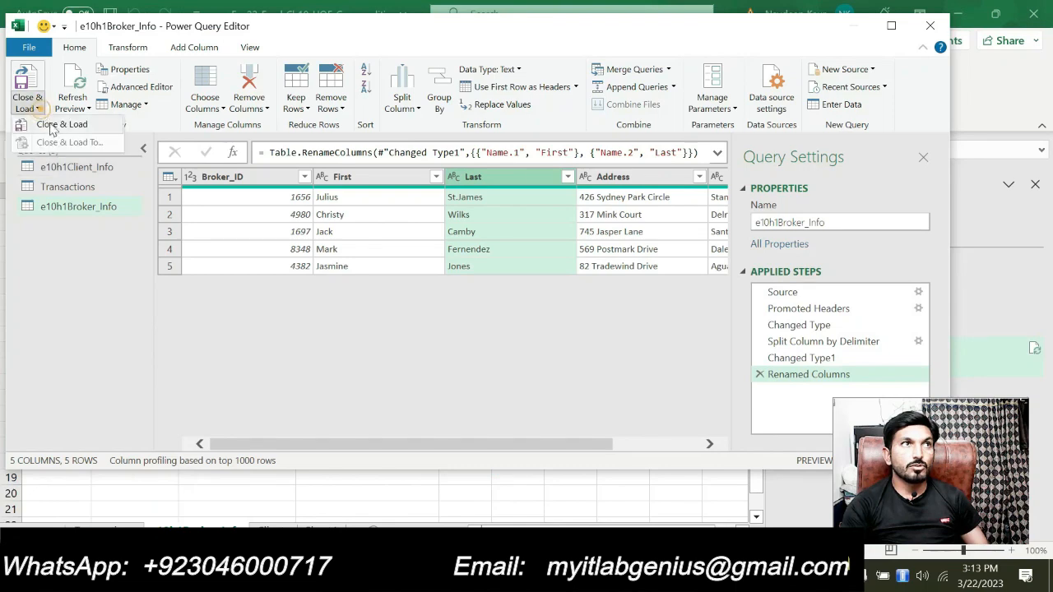
{"action": "left_click", "coordinate": [51, 123]}
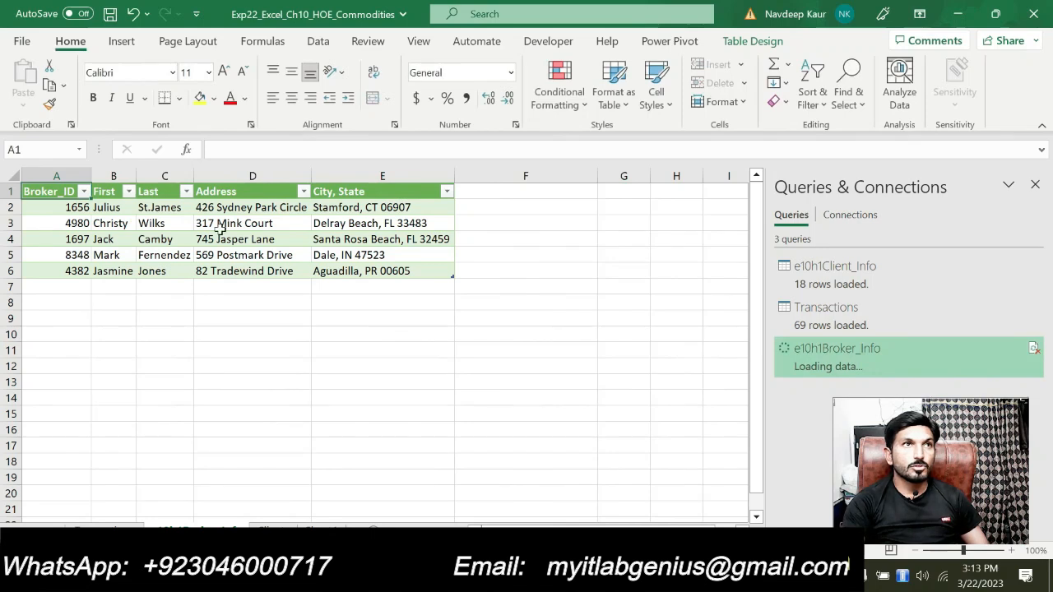
{"action": "left_click", "coordinate": [119, 195]}
{"action": "left_click", "coordinate": [150, 194]}
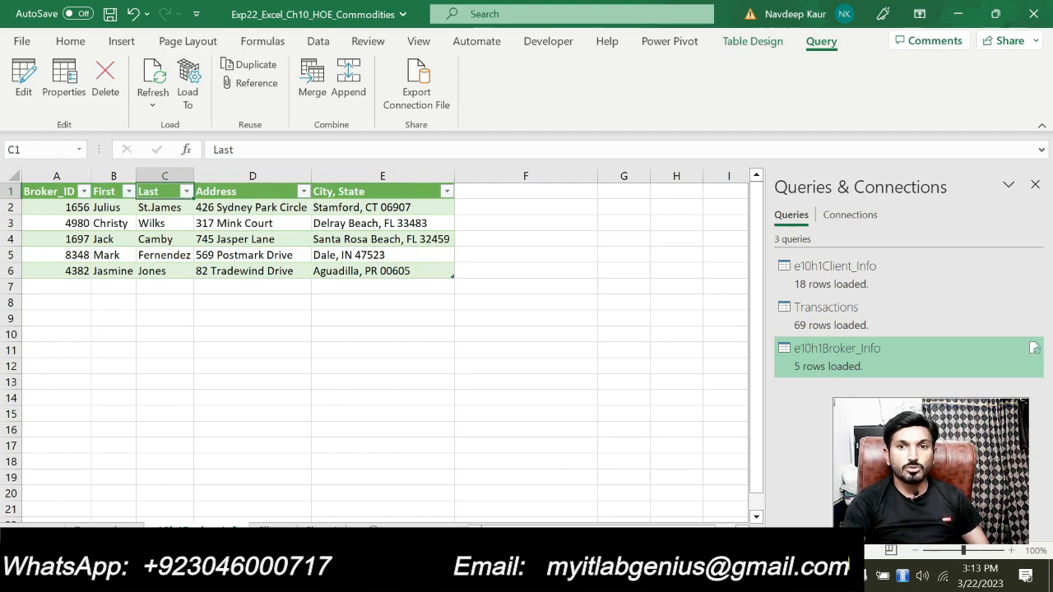
- Switch to the Word instructions and remove the turquoise highlight from both step 4 paragraphs
{"action": "left_click", "coordinate": [623, 576]}
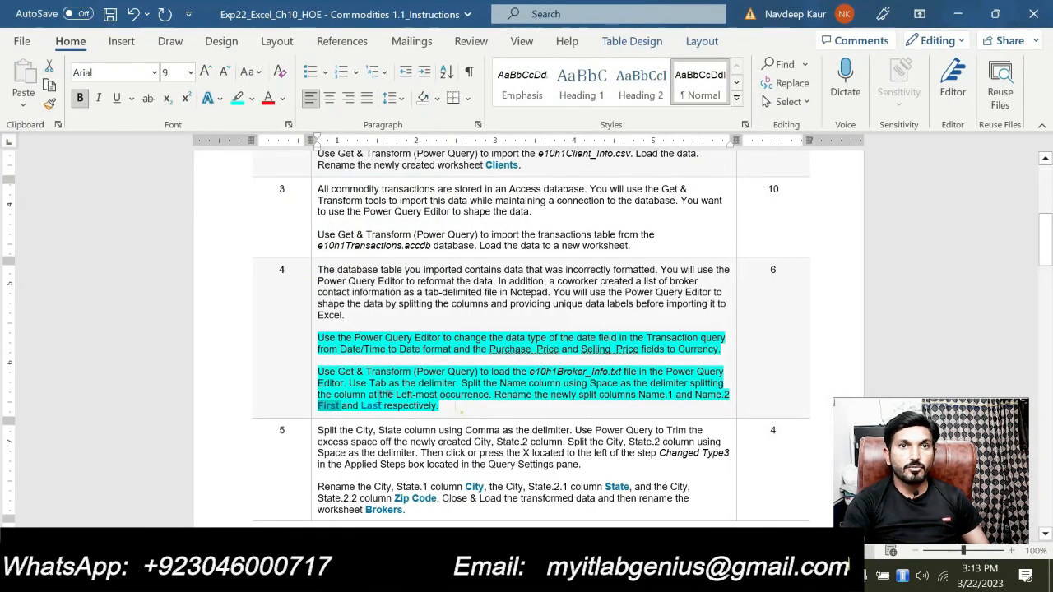
{"action": "left_click_drag", "start_coordinate": [470, 414], "coordinate": [321, 338]}
{"action": "left_click", "coordinate": [344, 367]}
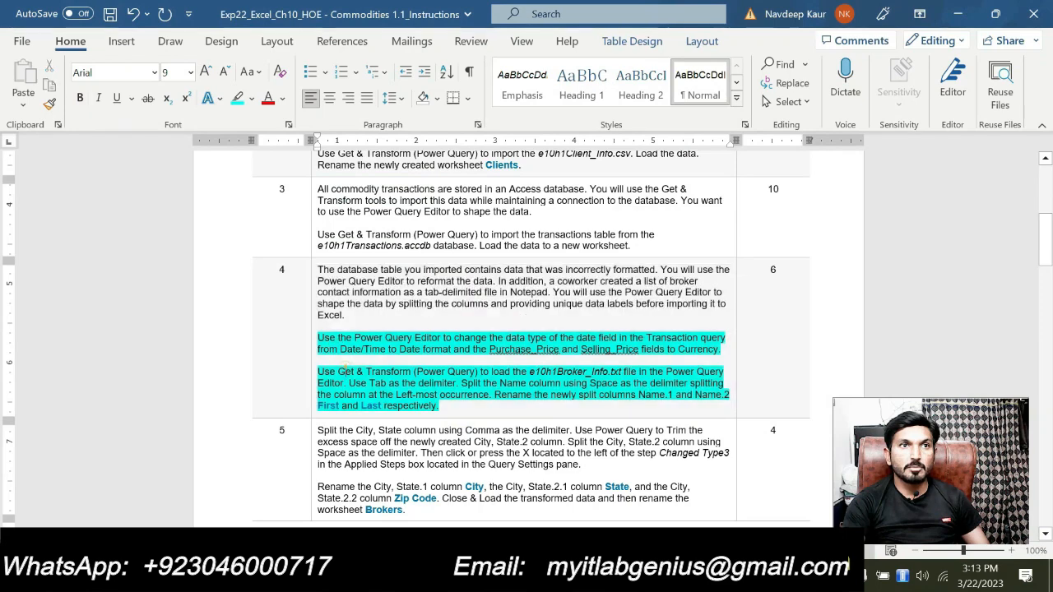
{"action": "left_click_drag", "start_coordinate": [443, 406], "coordinate": [318, 337]}
{"action": "left_click", "coordinate": [383, 319]}
{"action": "scroll", "coordinate": [485, 345], "scroll_direction": "down", "scroll_amount": 1}
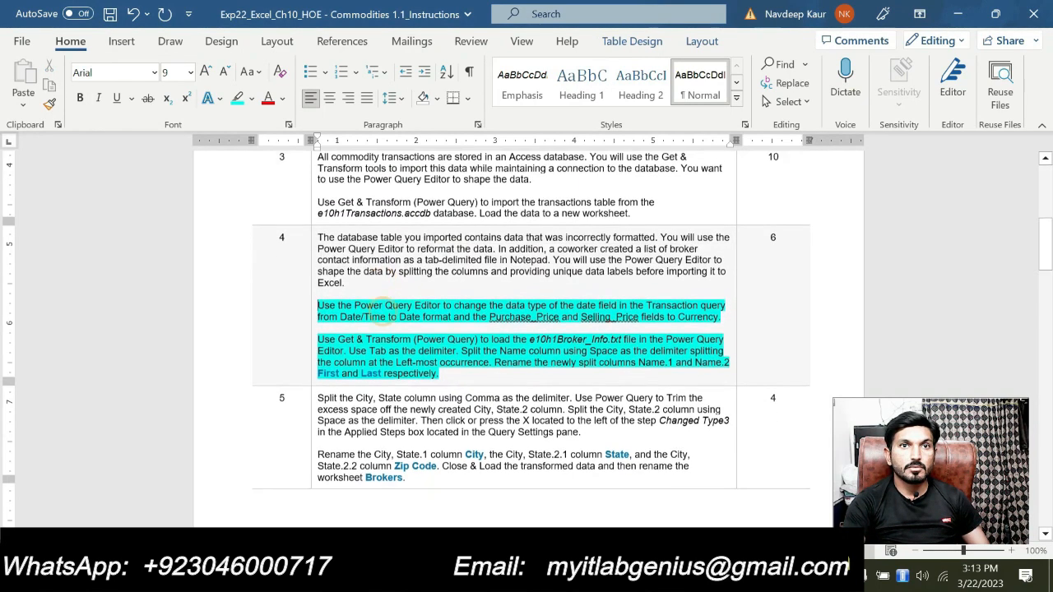
{"action": "left_click_drag", "start_coordinate": [444, 366], "coordinate": [319, 299]}
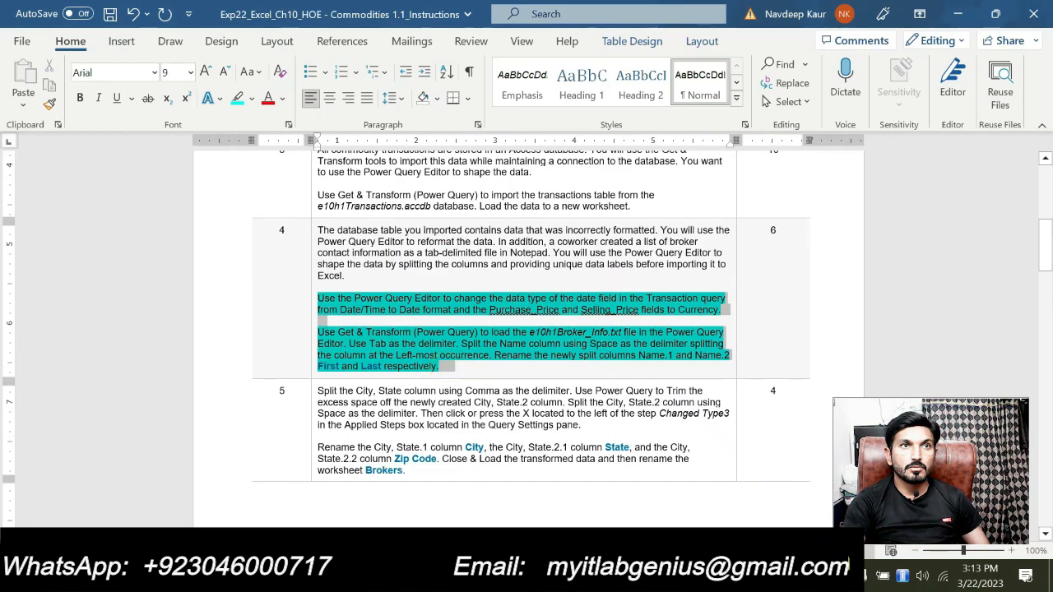
- Highlight both step 5 paragraphs about splitting and renaming the City, State column in turquoise
{"action": "scroll", "coordinate": [382, 269], "scroll_direction": "down", "scroll_amount": 3}
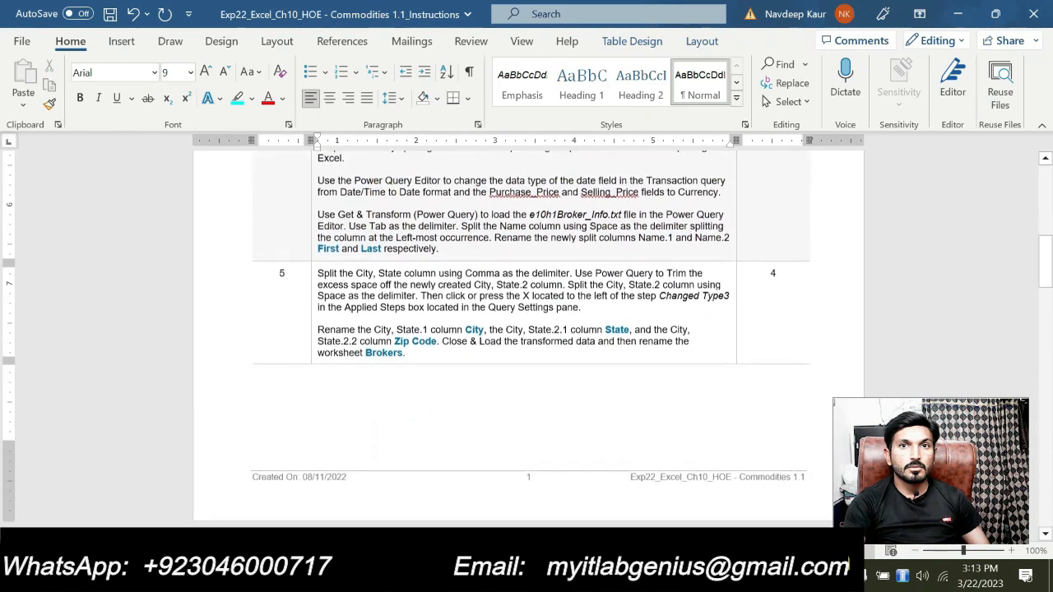
{"action": "left_click_drag", "start_coordinate": [359, 341], "coordinate": [378, 273]}
{"action": "left_click", "coordinate": [390, 255]}
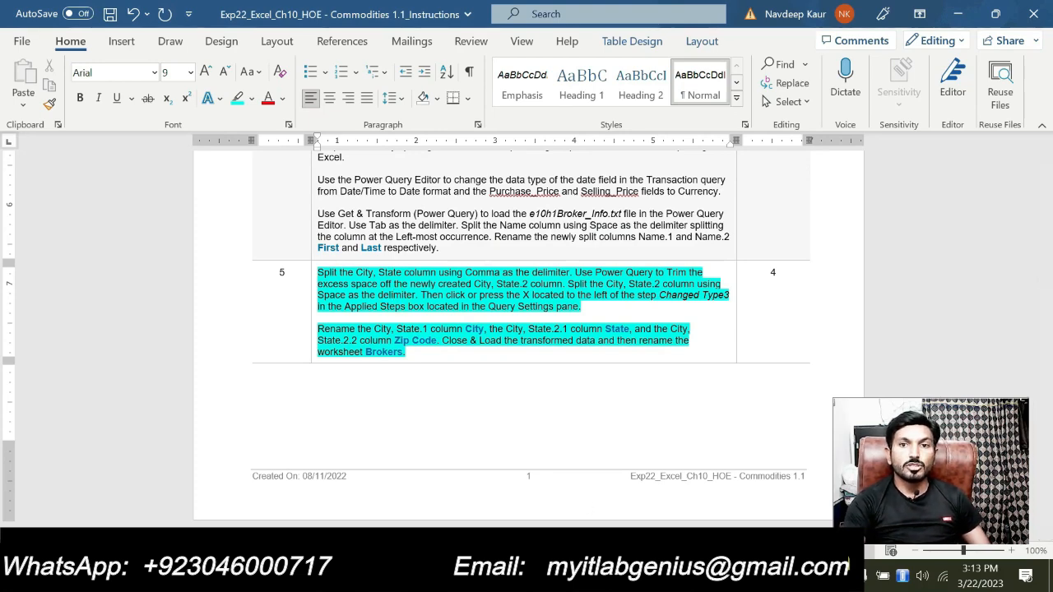
- Examine the City, State column in the Excel broker table and compare it with the step 5 splitting instructions in Word
{"action": "key", "text": "alt+Tab"}
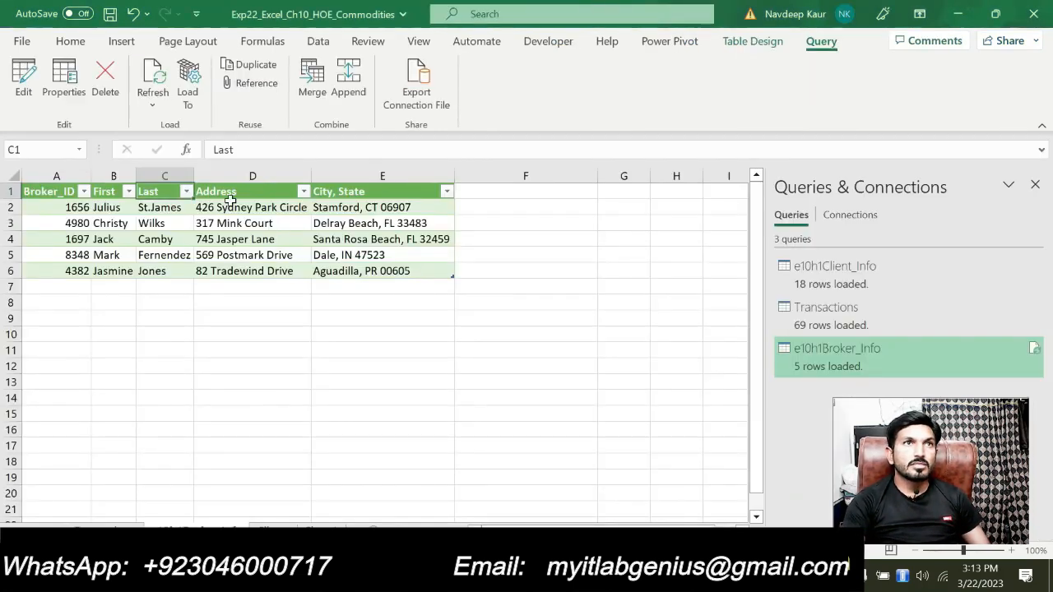
{"action": "left_click", "coordinate": [338, 190]}
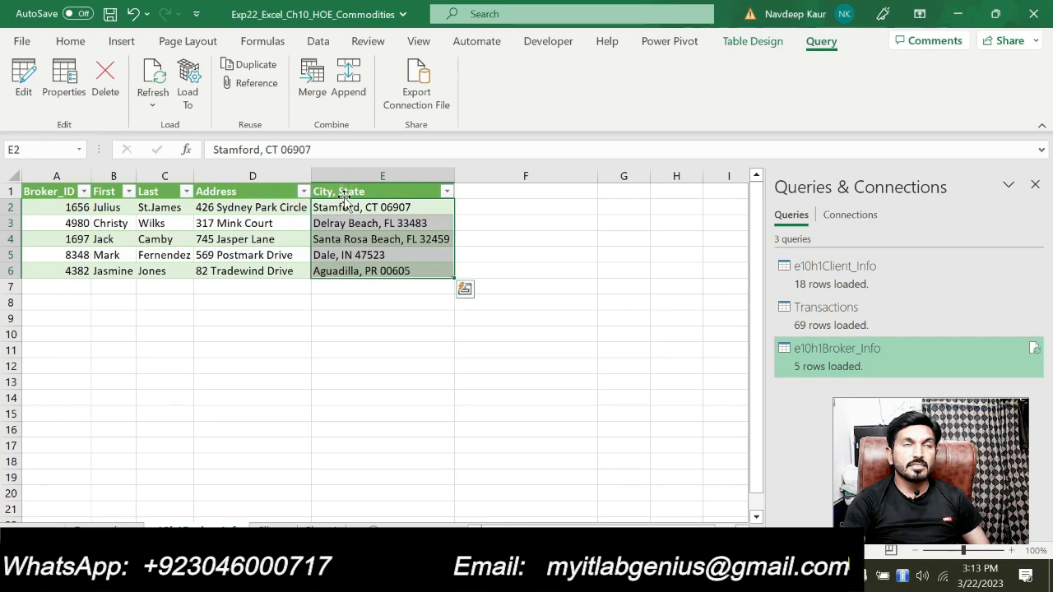
{"action": "key", "text": "alt+Tab"}
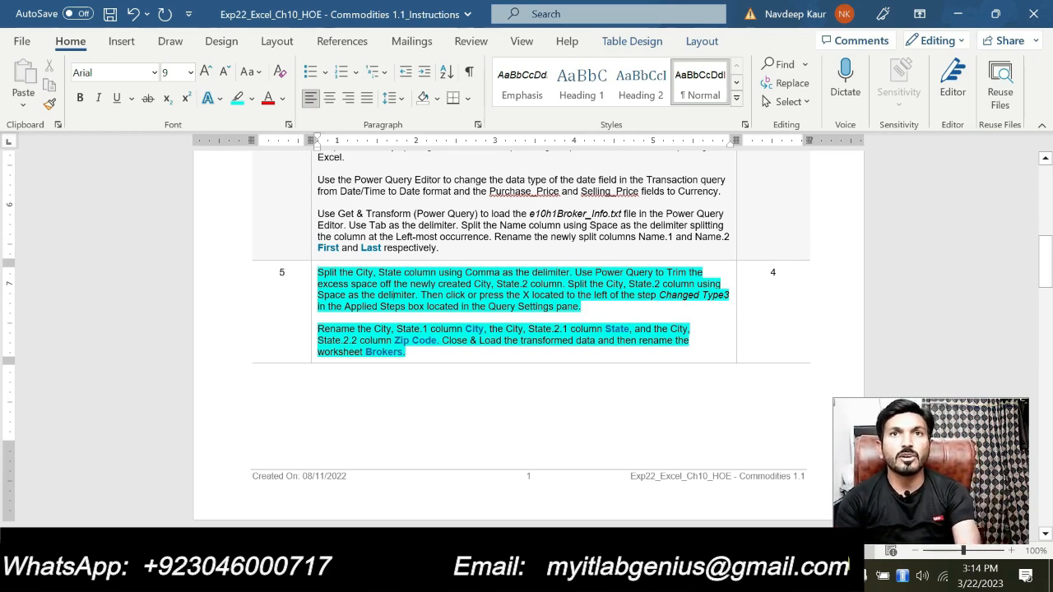
{"action": "left_click_drag", "start_coordinate": [583, 306], "coordinate": [319, 273]}
{"action": "left_click", "coordinate": [371, 295]}
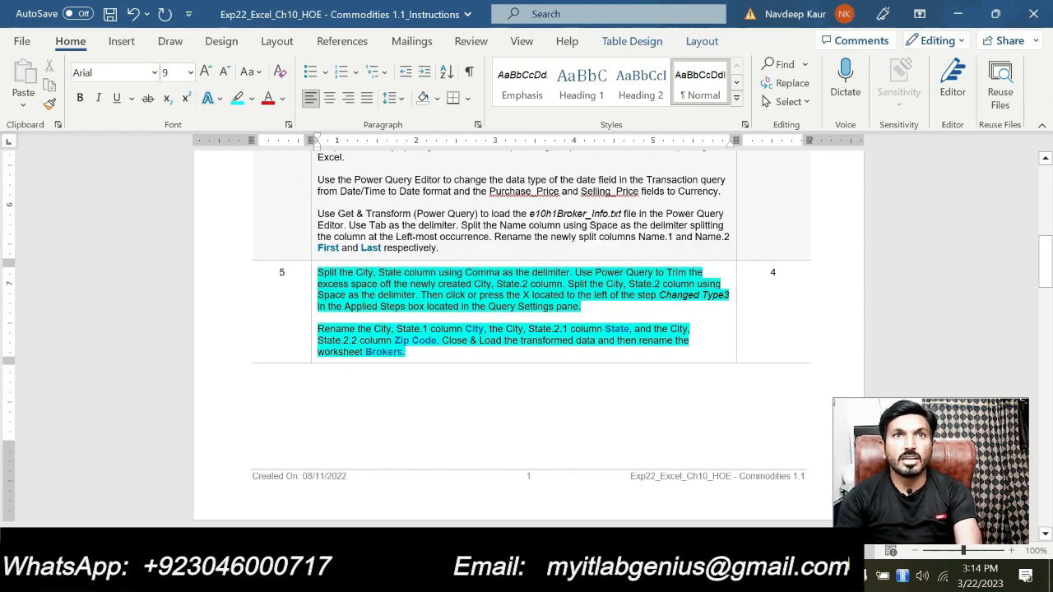
- Return to Excel, open the e10h1Broker_Info query for editing, and split the City, State column at each occurrence of the comma delimiter
{"action": "key", "text": "alt+Tab"}
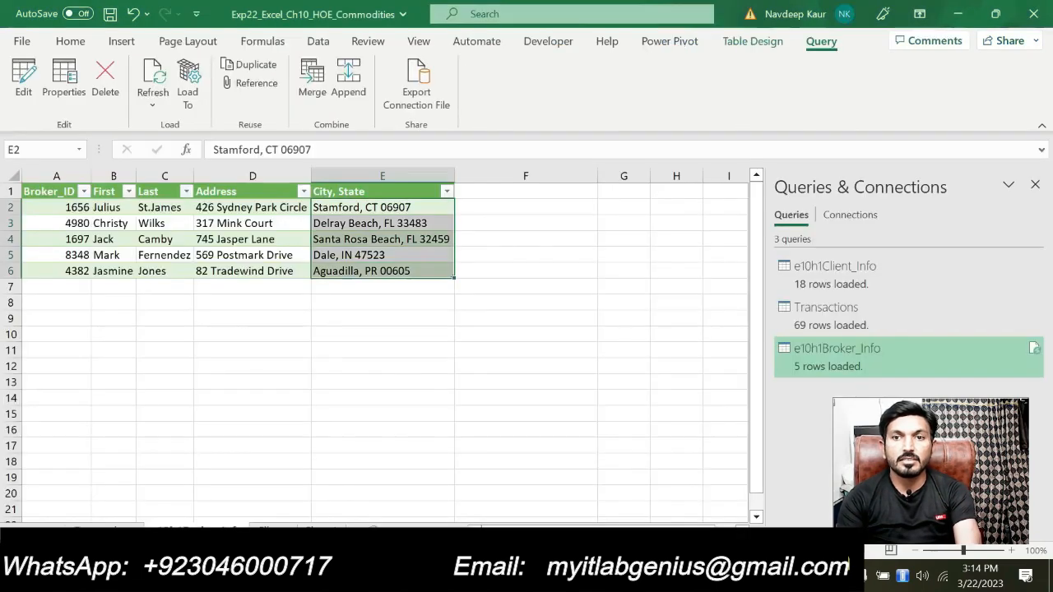
{"action": "left_click", "coordinate": [24, 83]}
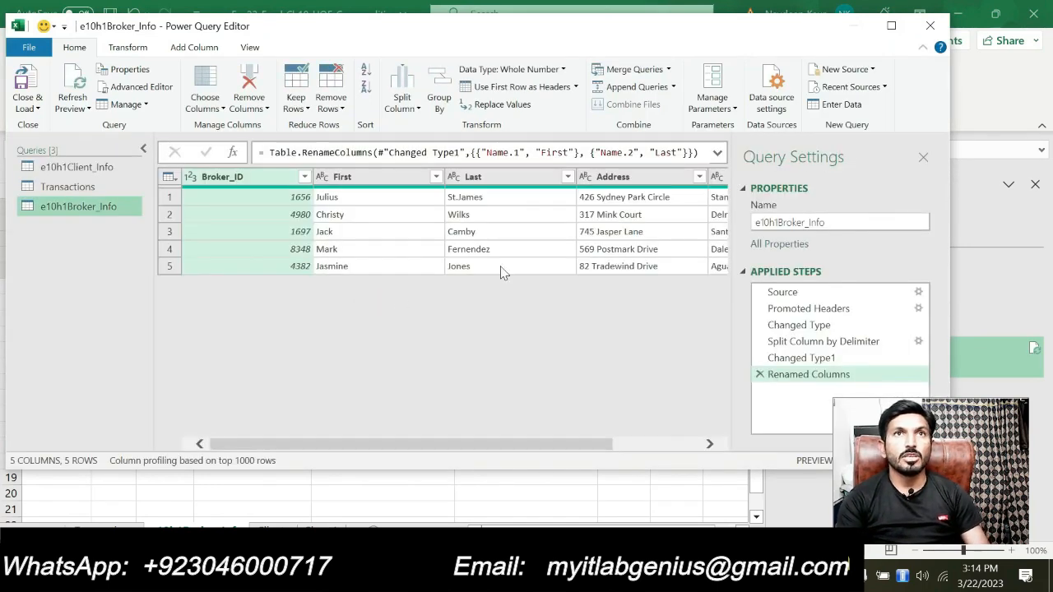
{"action": "left_click_drag", "start_coordinate": [503, 448], "coordinate": [607, 427]}
{"action": "left_click", "coordinate": [638, 177]}
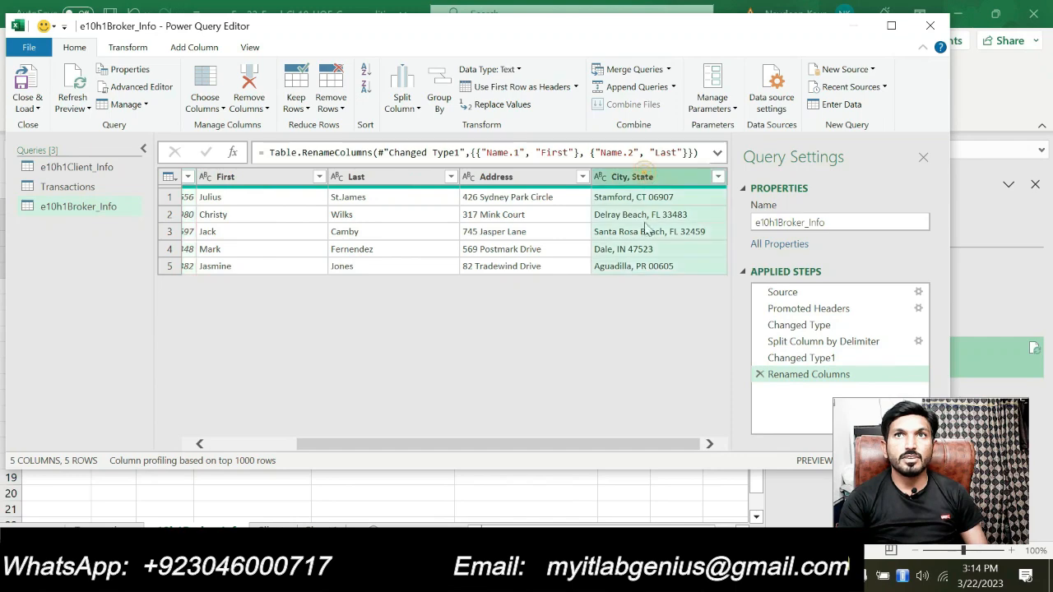
{"action": "key", "text": "alt+Tab"}
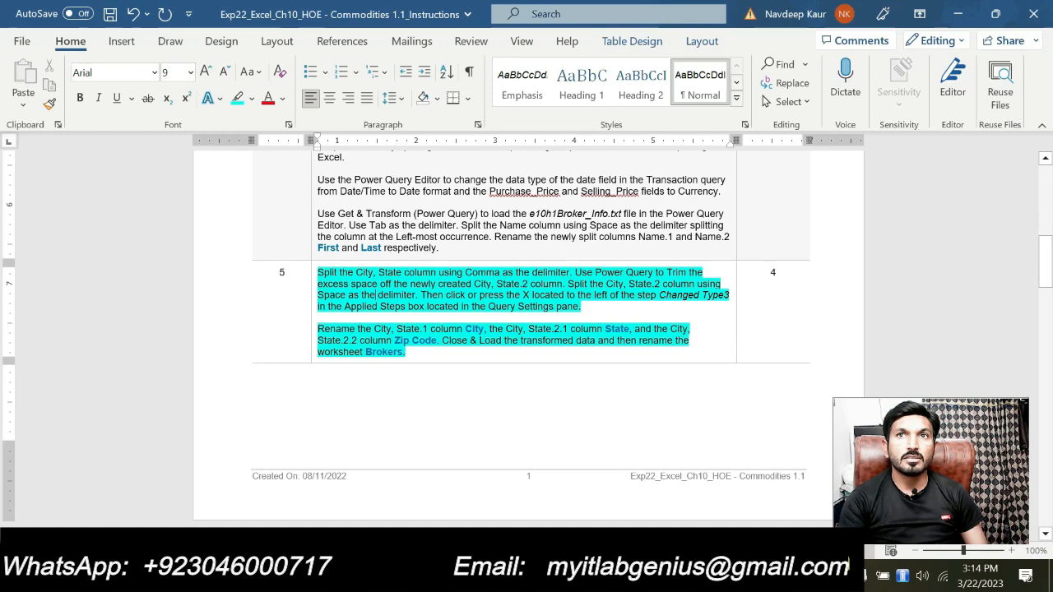
{"action": "key", "text": "alt+Tab"}
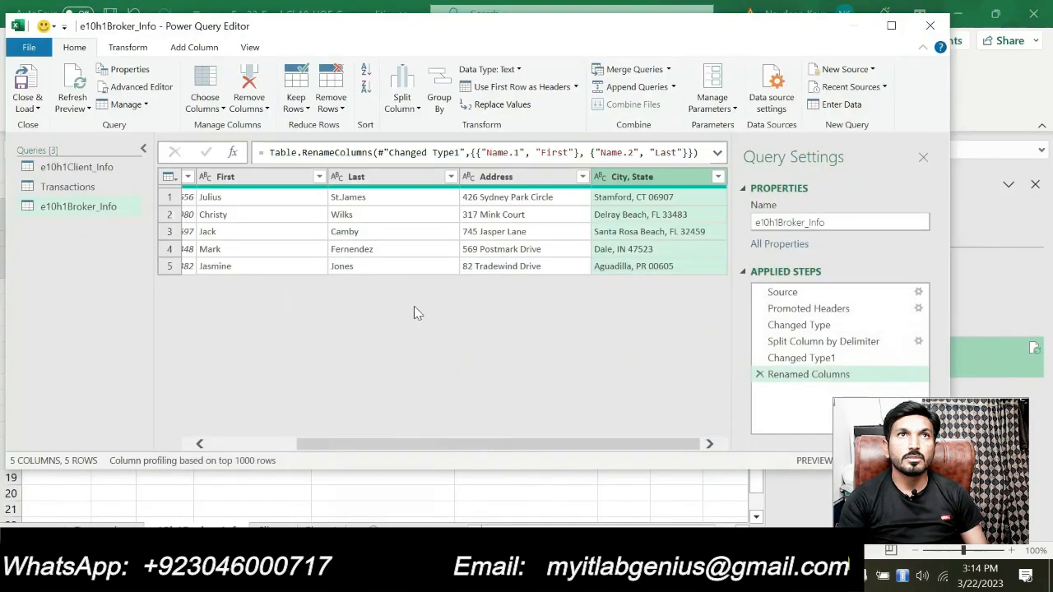
{"action": "left_click", "coordinate": [420, 112]}
{"action": "left_click", "coordinate": [430, 122]}
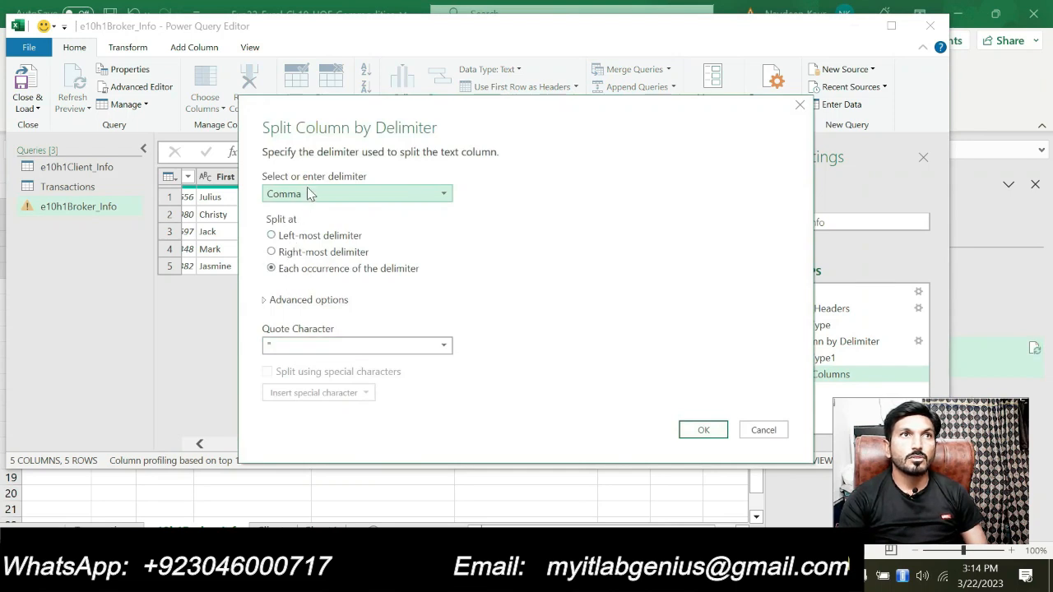
{"action": "left_click", "coordinate": [698, 430]}
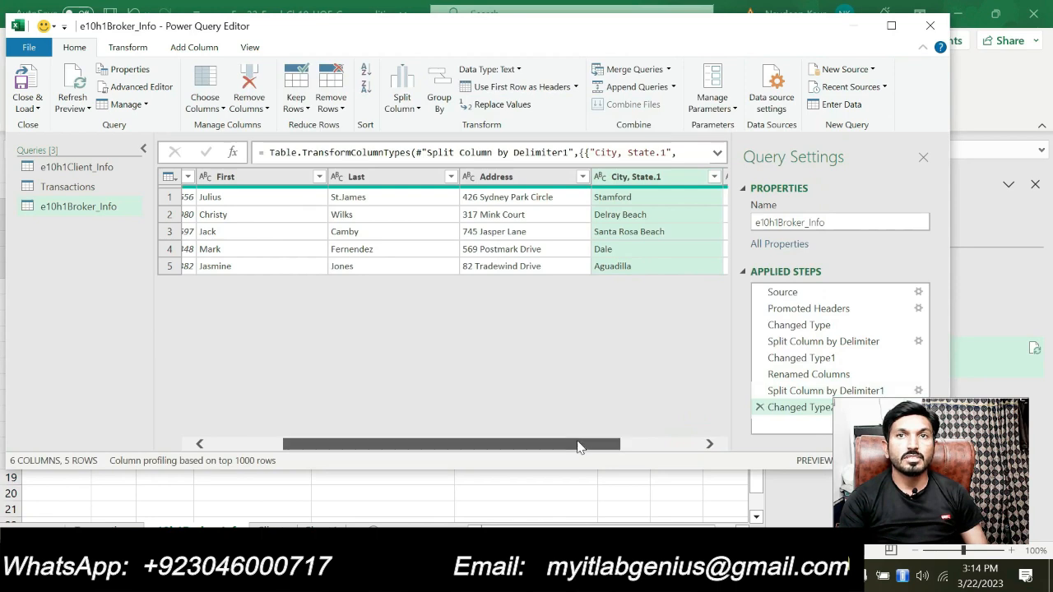
{"action": "left_click_drag", "start_coordinate": [577, 440], "coordinate": [693, 458]}
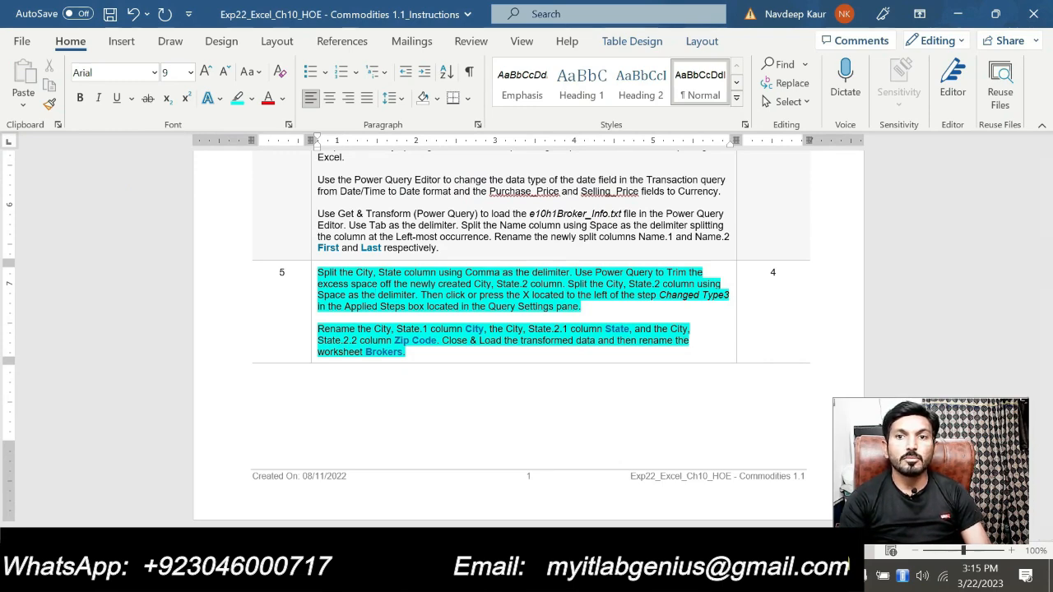
- Recheck step 5 in Word and trim the excess space from the City, State.2 column in the Power Query Editor
{"action": "key", "text": "alt+Tab"}
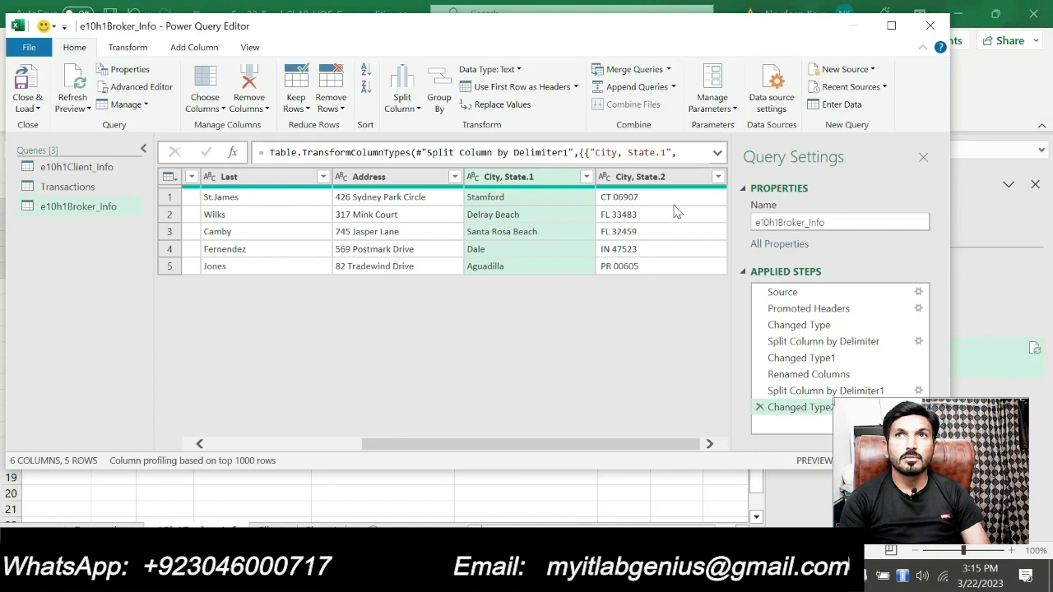
{"action": "key", "text": "alt+Tab"}
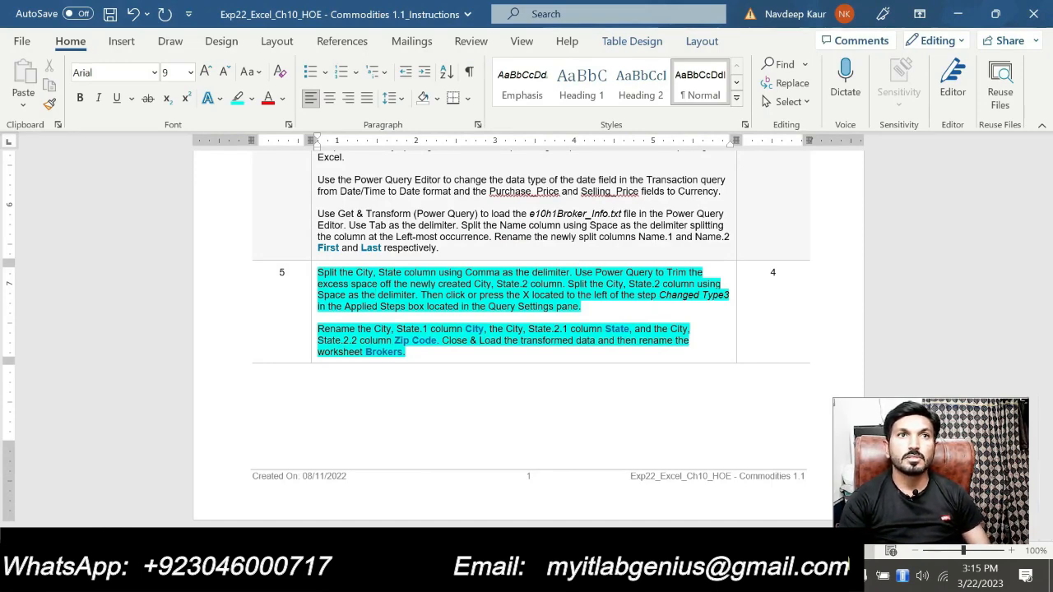
{"action": "key", "text": "alt+Tab"}
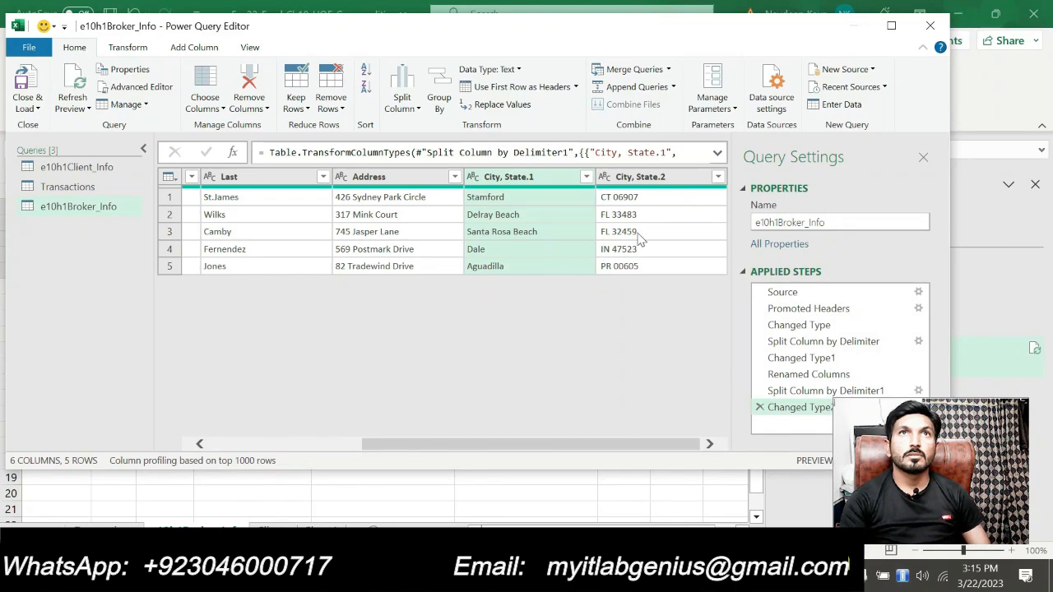
{"action": "left_click", "coordinate": [645, 178]}
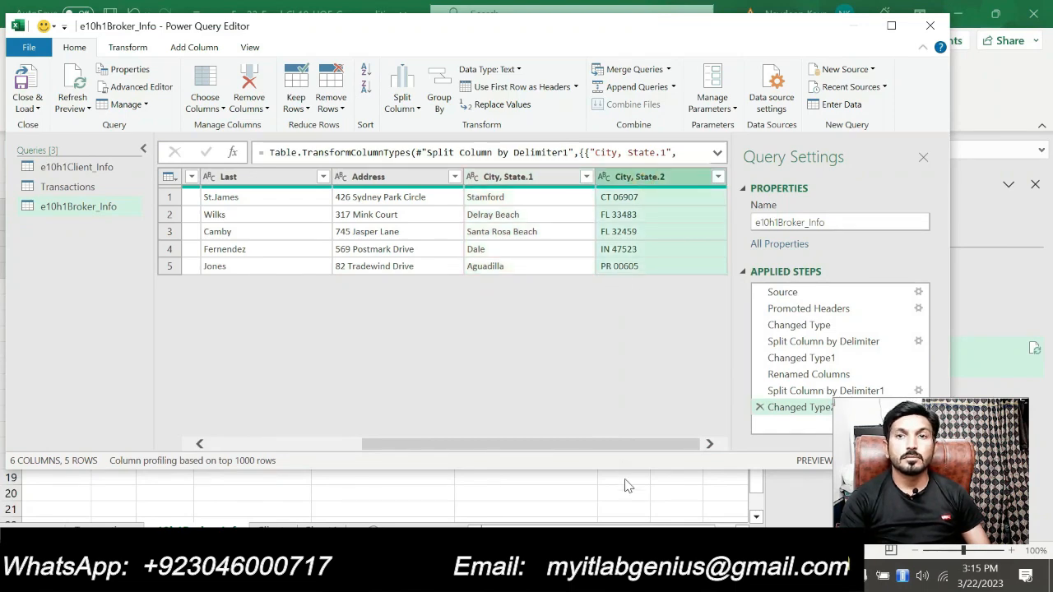
{"action": "key", "text": "alt+Tab"}
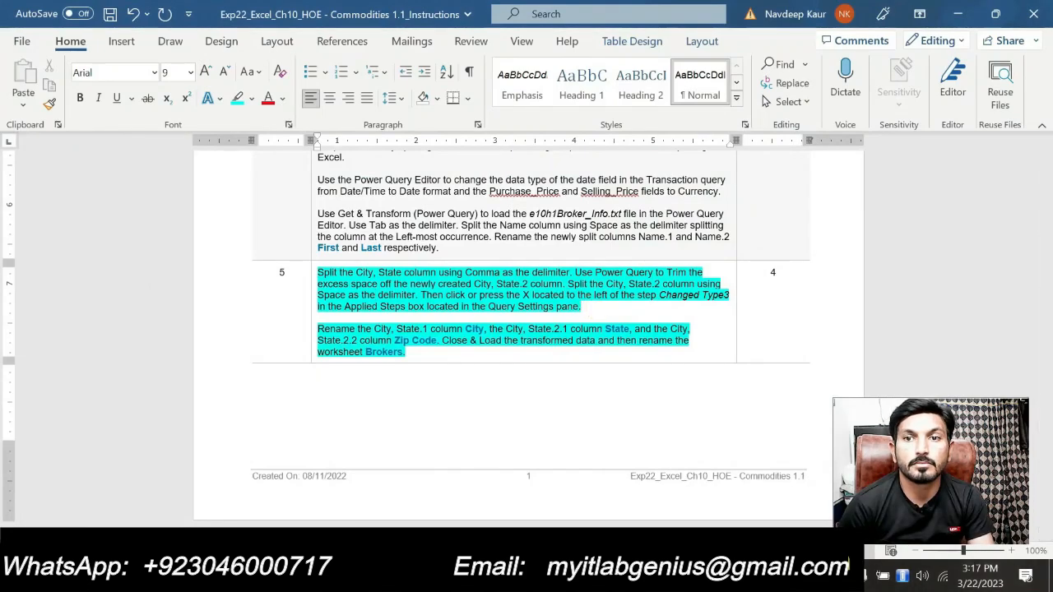
{"action": "key", "text": "alt+Tab"}
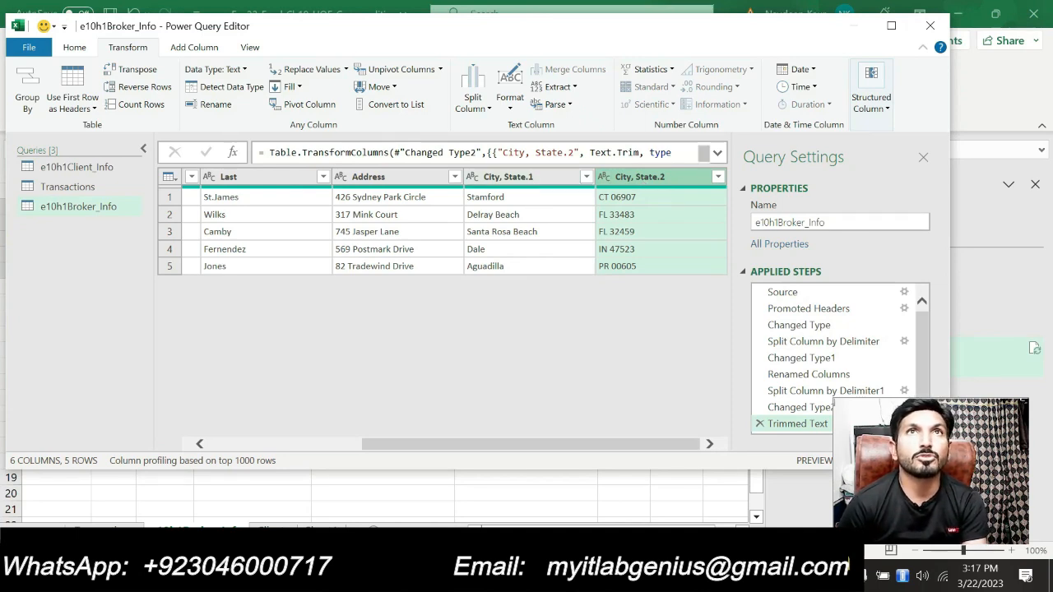
{"action": "left_click", "coordinate": [509, 104]}
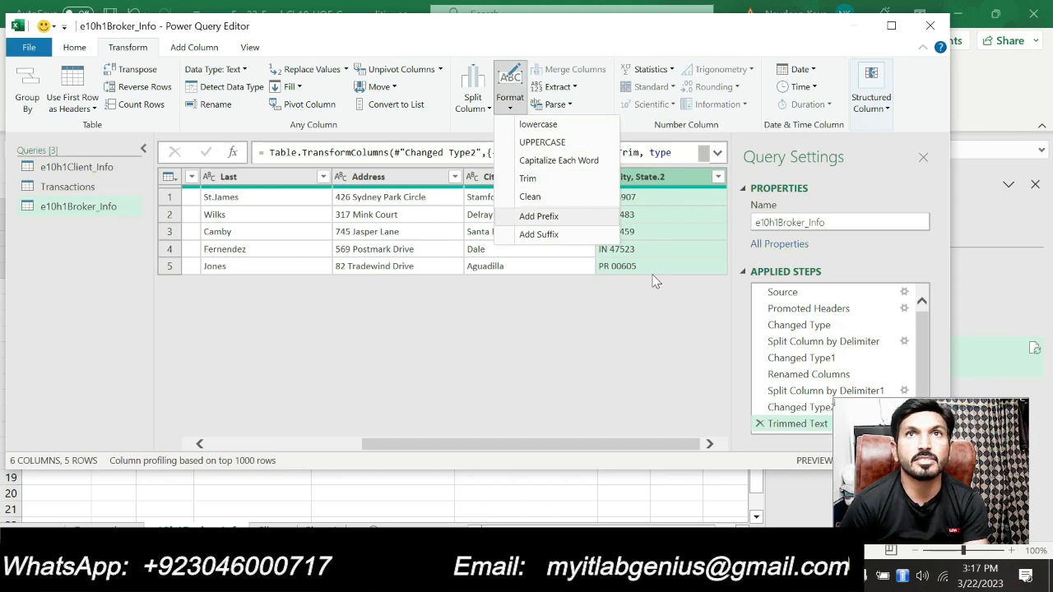
{"action": "left_click", "coordinate": [662, 347]}
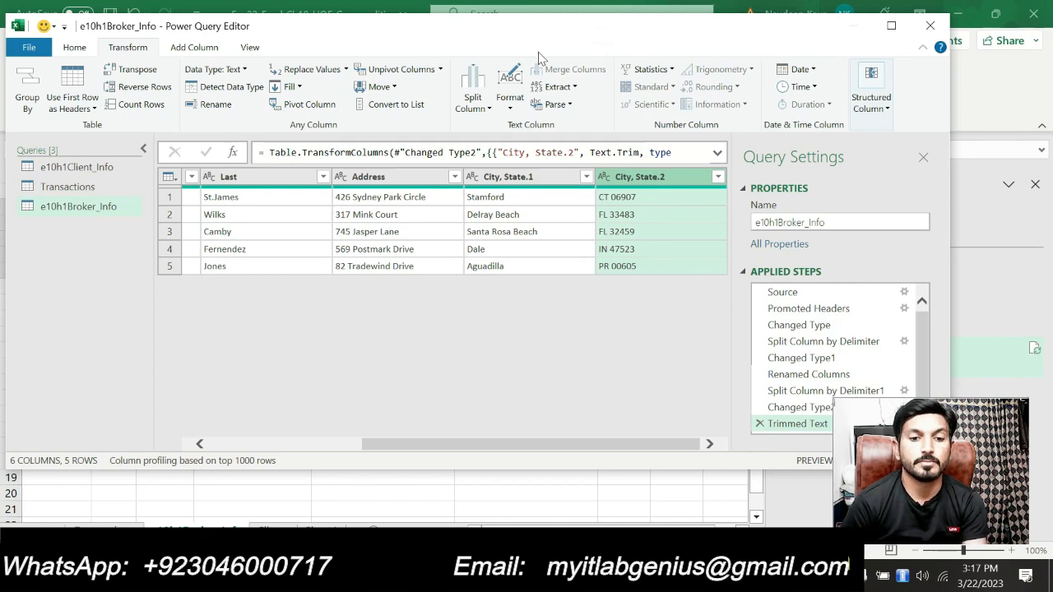
{"action": "left_click_drag", "start_coordinate": [466, 30], "coordinate": [365, 18]}
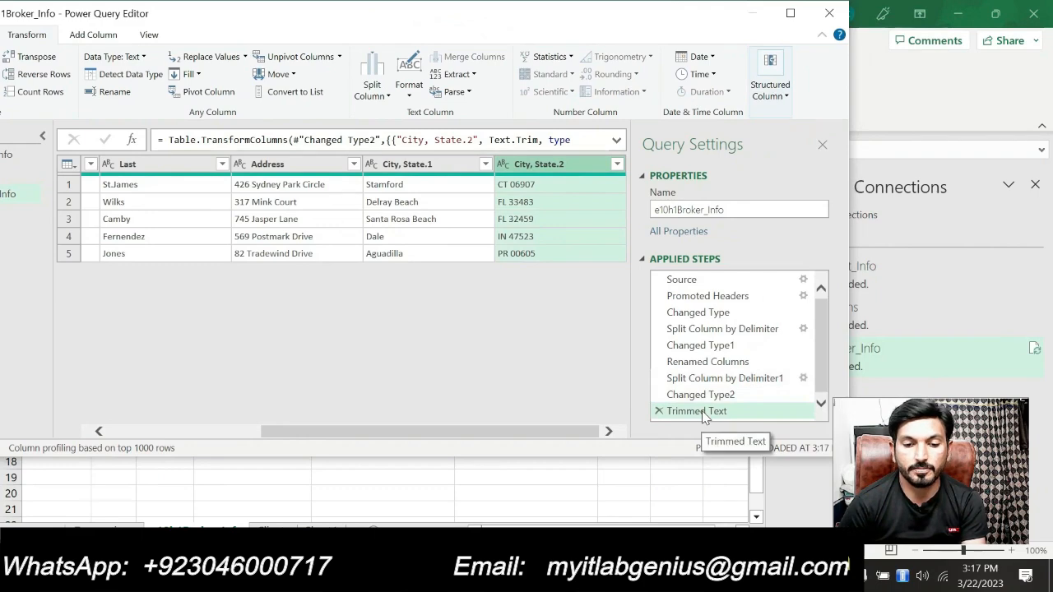
- Recheck step 5 in Word and split the City, State.2 column at each occurrence of the Space delimiter in Power Query
{"action": "key", "text": "alt+Tab"}
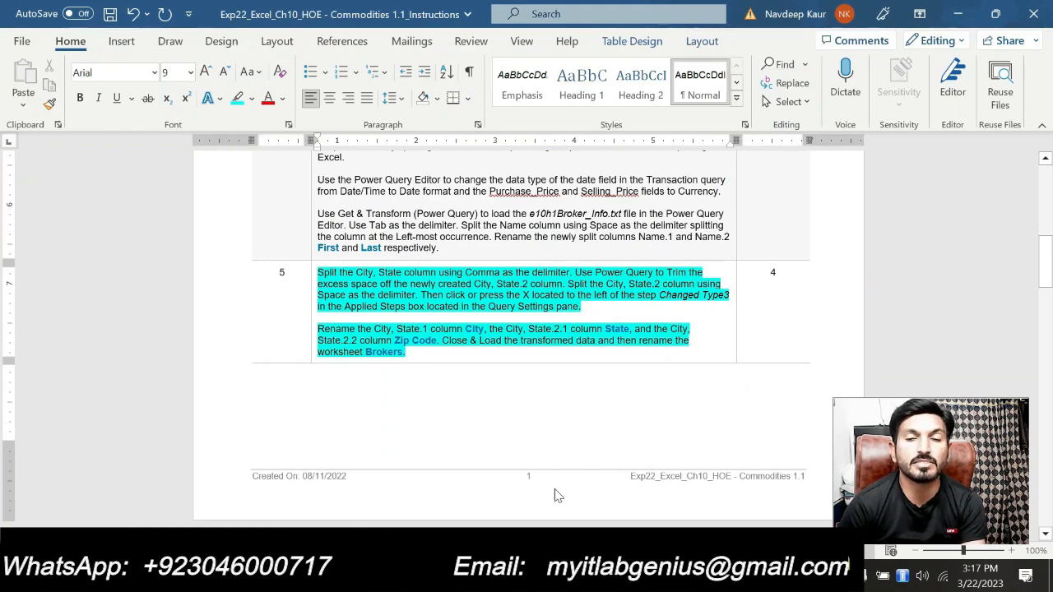
{"action": "key", "text": "alt+Tab"}
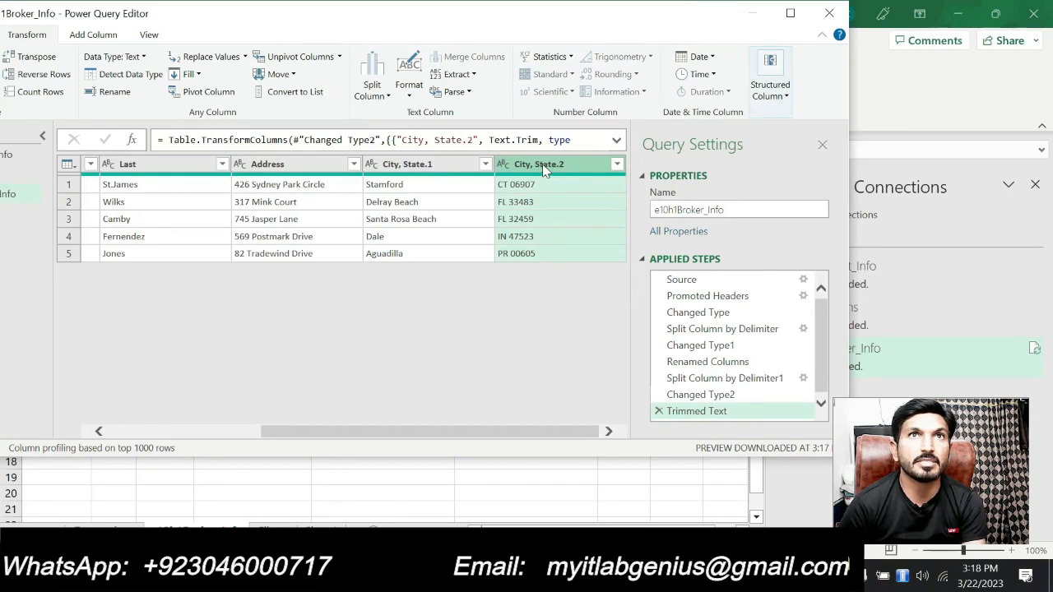
{"action": "left_click", "coordinate": [387, 98]}
{"action": "left_click", "coordinate": [399, 110]}
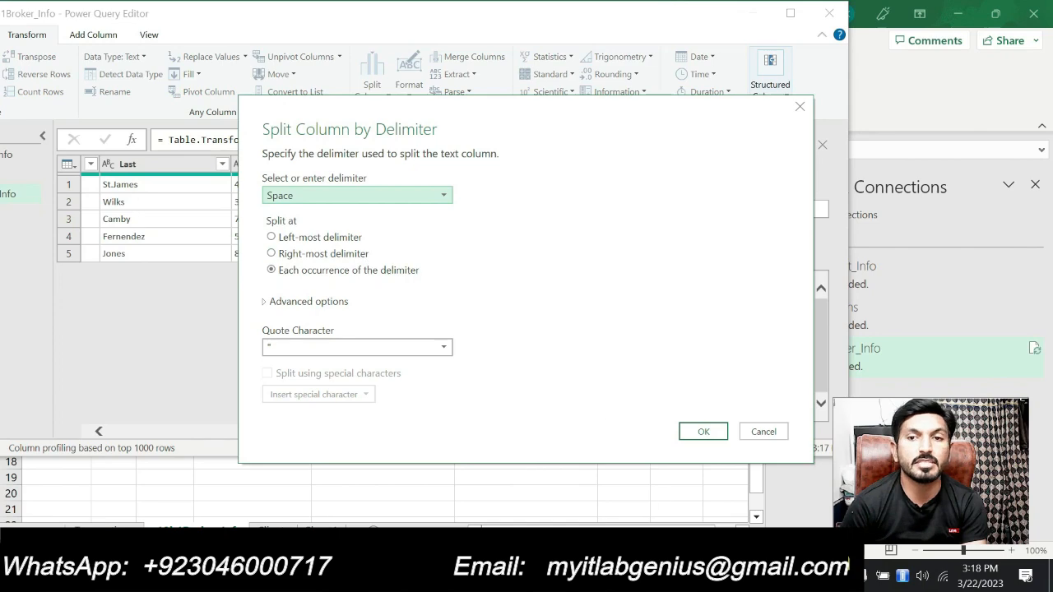
{"action": "left_click", "coordinate": [517, 576]}
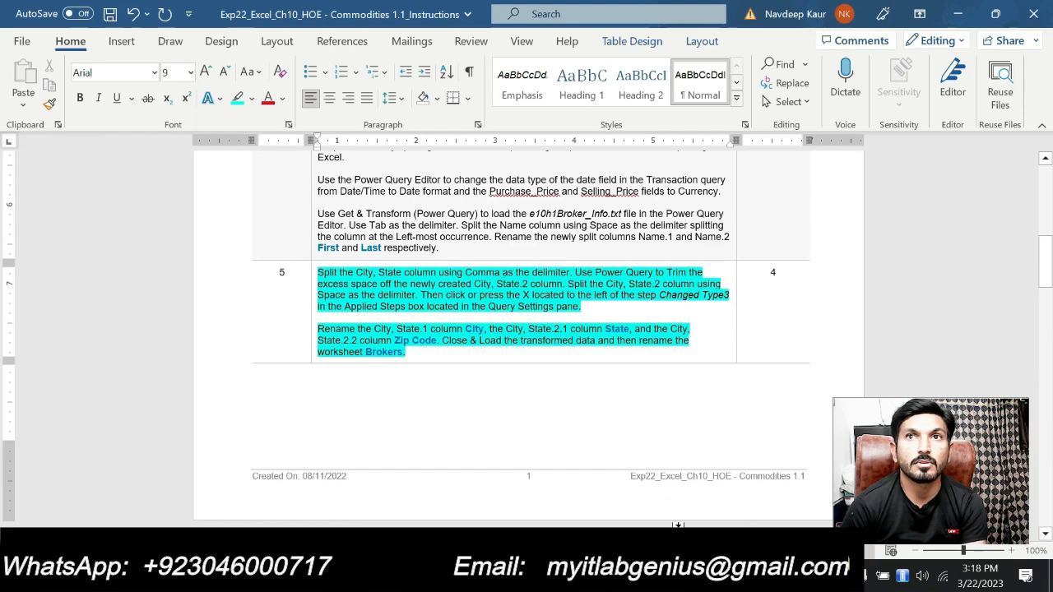
{"action": "left_click", "coordinate": [552, 576]}
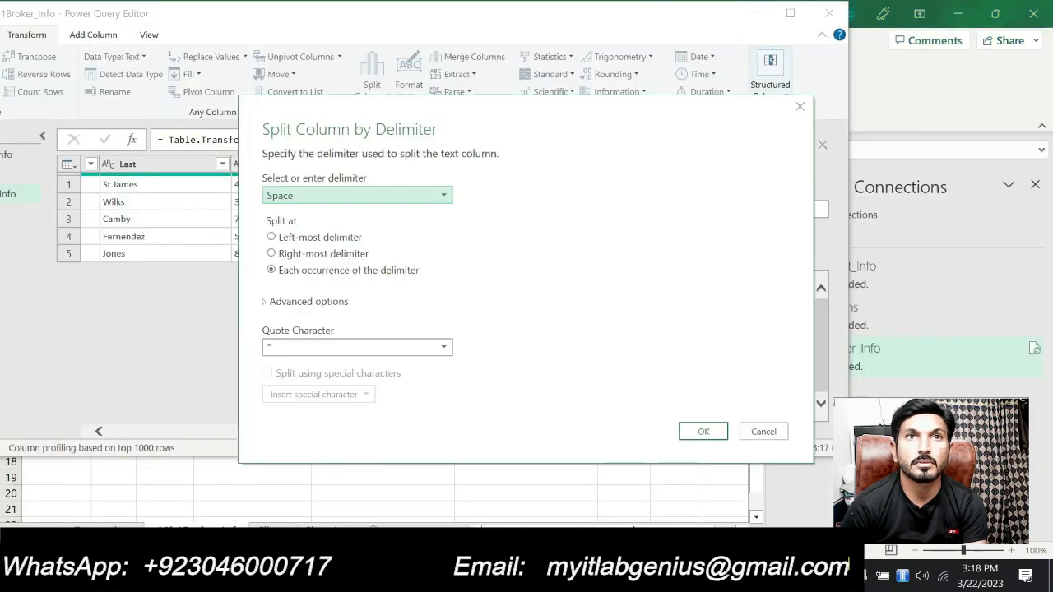
{"action": "left_click", "coordinate": [701, 431]}
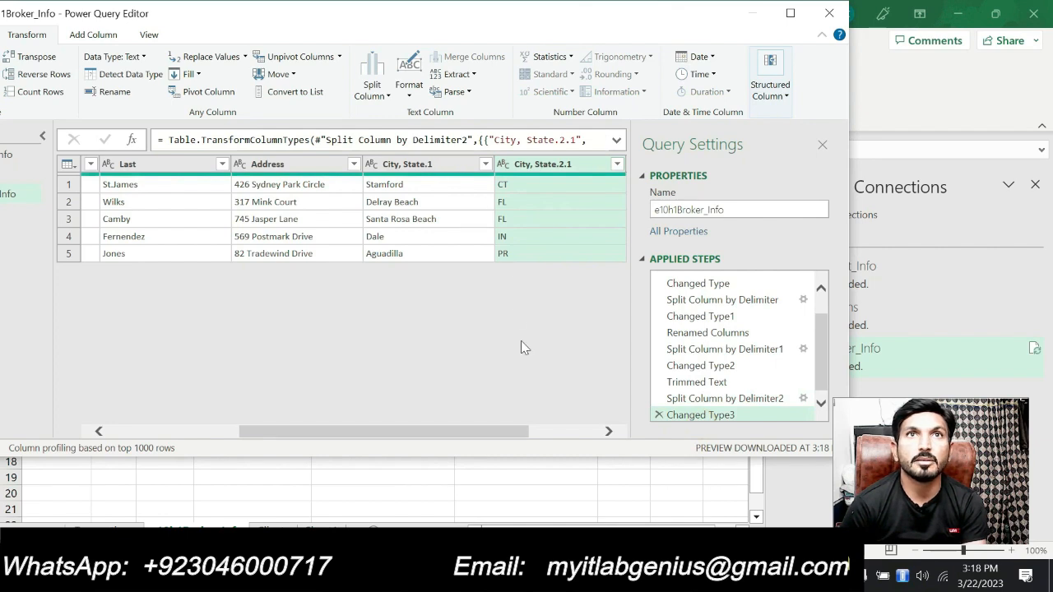
{"action": "mouse_move", "coordinate": [477, 436]}
{"action": "left_mouse_down"}
{"action": "mouse_move", "coordinate": [576, 445]}
{"action": "mouse_move", "coordinate": [482, 430]}
{"action": "left_mouse_up"}
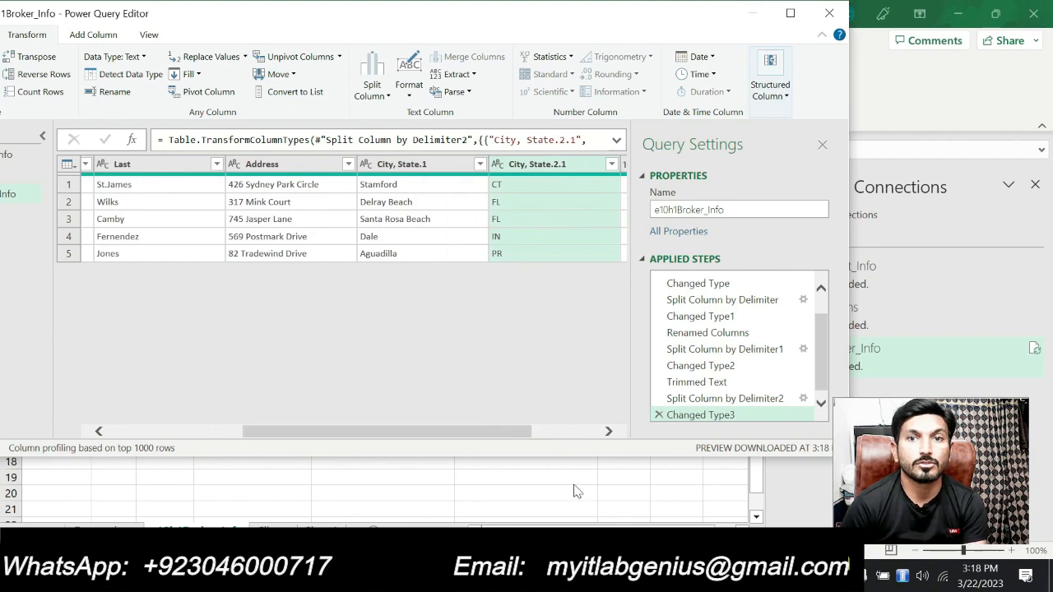
- Confirm the step name in the Word instructions and delete the Changed Type3 applied step from the broker query
{"action": "key", "text": "alt+Tab"}
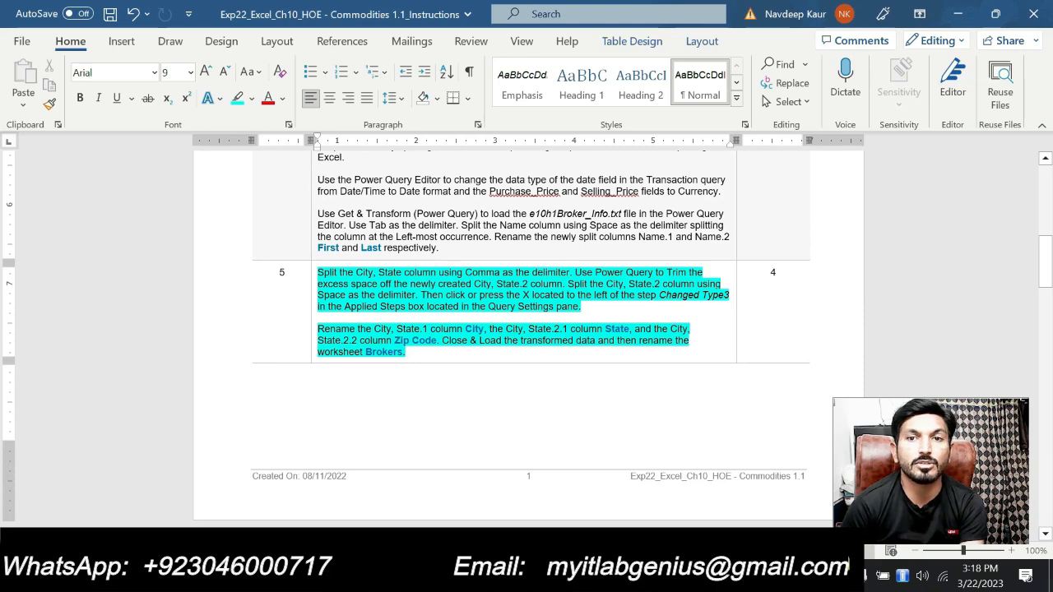
{"action": "left_click", "coordinate": [547, 576]}
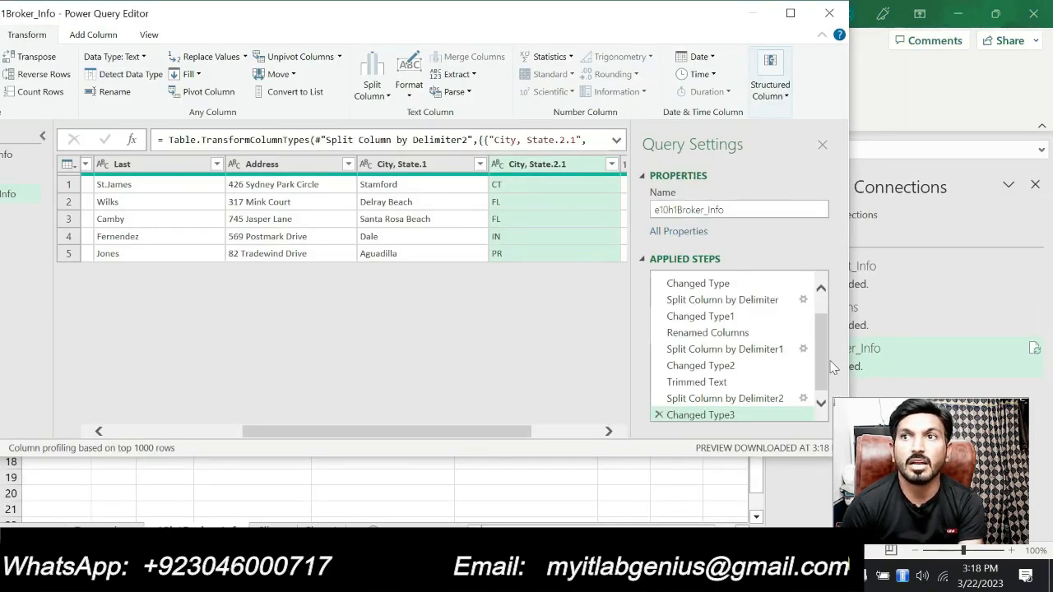
{"action": "scroll", "coordinate": [825, 361], "scroll_direction": "down", "scroll_amount": 1}
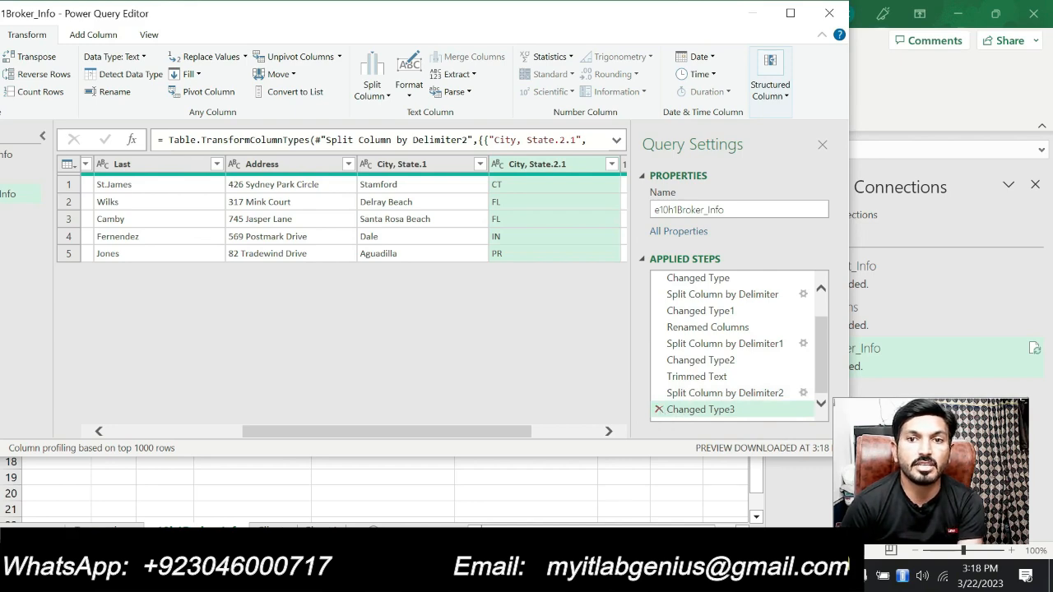
{"action": "key", "text": "alt+Tab"}
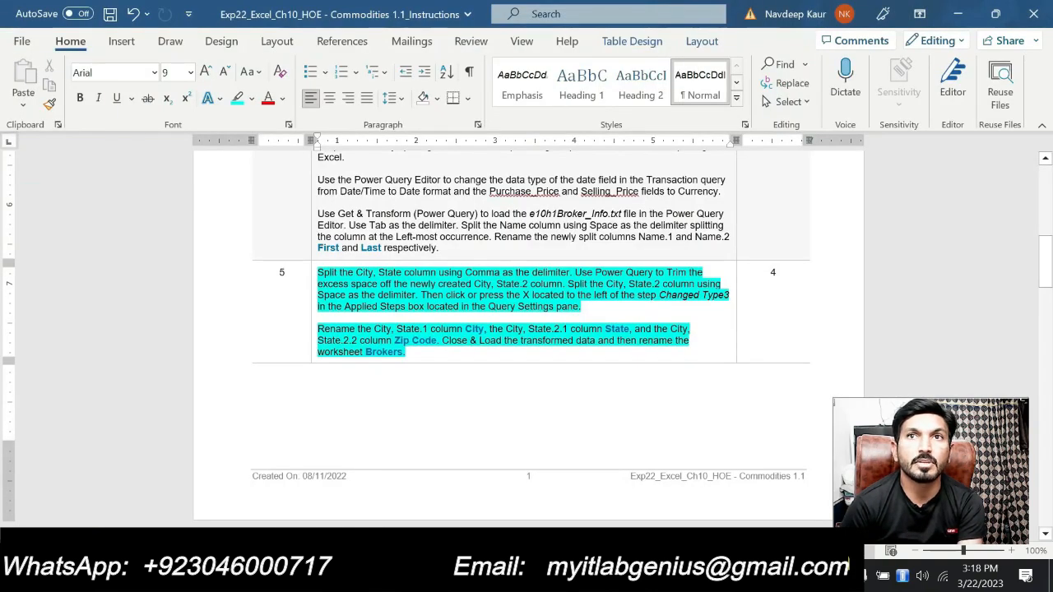
{"action": "left_click_drag", "start_coordinate": [729, 295], "coordinate": [659, 295]}
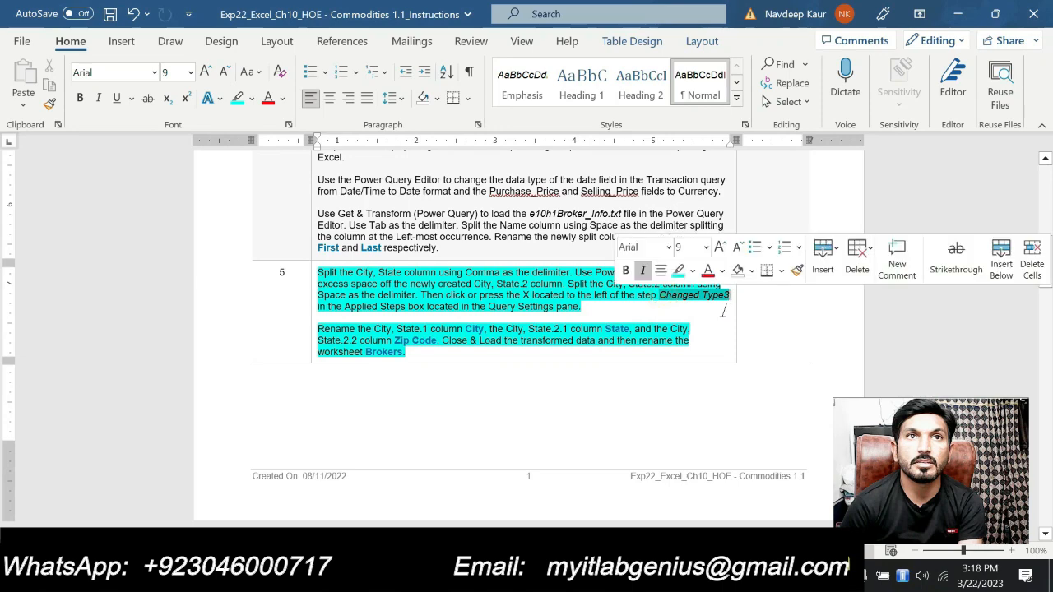
{"action": "key", "text": "alt+Tab"}
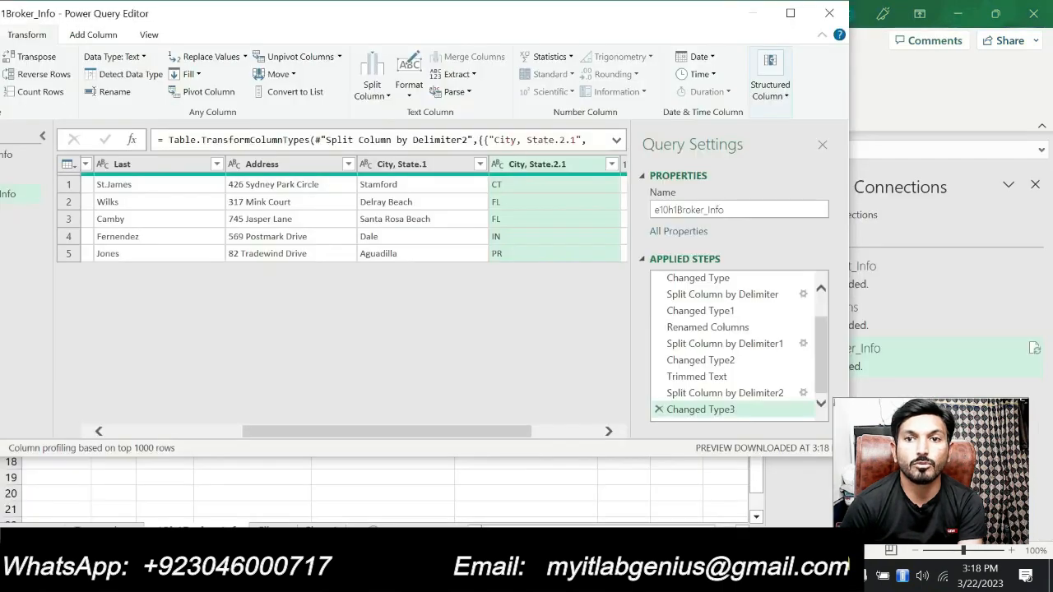
{"action": "left_click", "coordinate": [658, 409]}
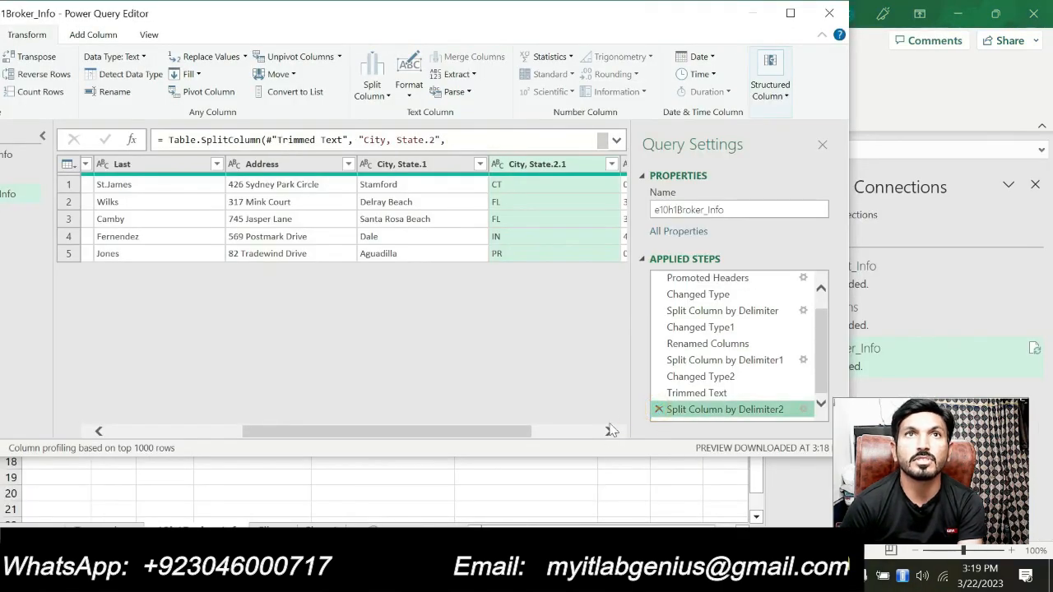
- Check the new column names in Word and rename the City, State.1 column as City in Power Query
{"action": "key", "text": "alt+Tab"}
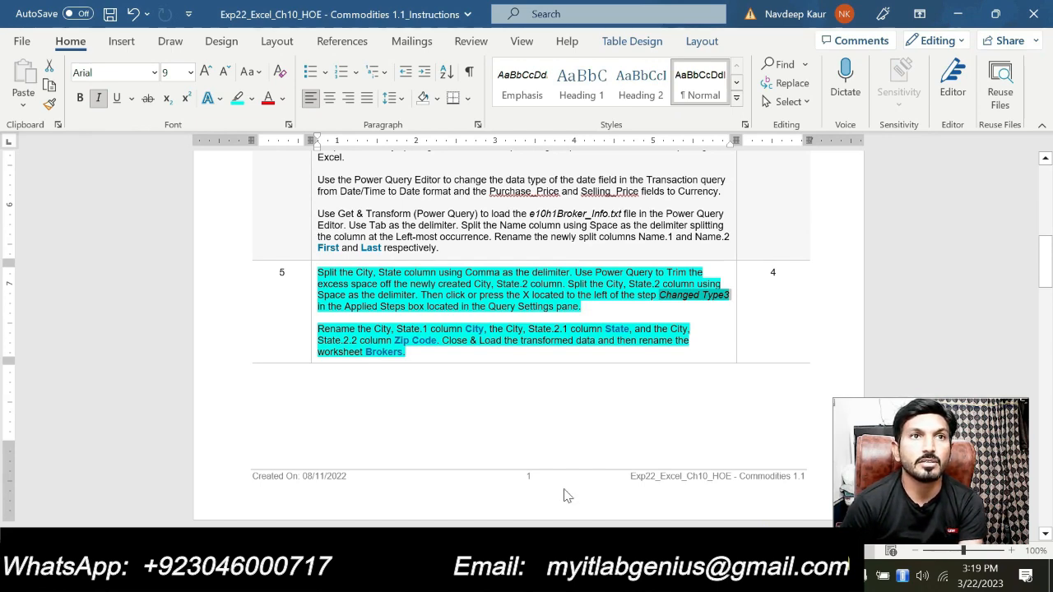
{"action": "left_click", "coordinate": [612, 576]}
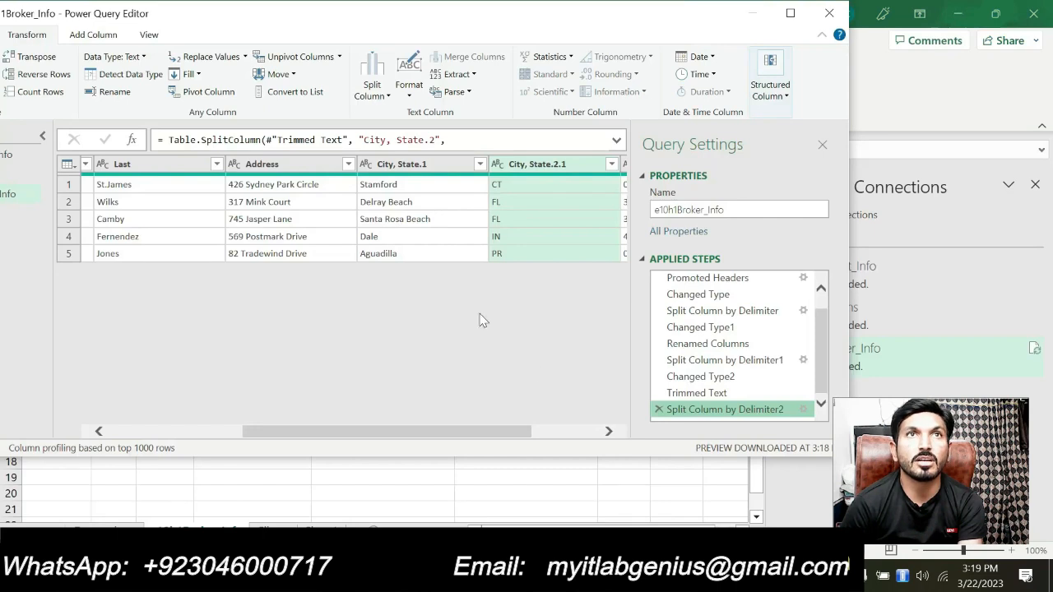
{"action": "double_click", "coordinate": [390, 165]}
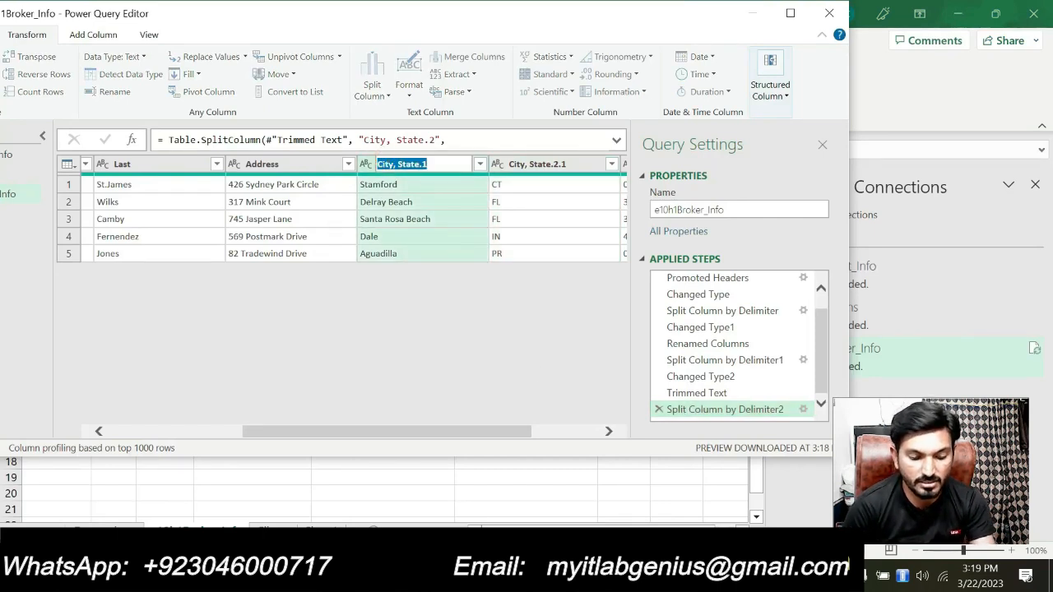
{"action": "type", "text": "City"}
{"action": "key", "text": "Return"}
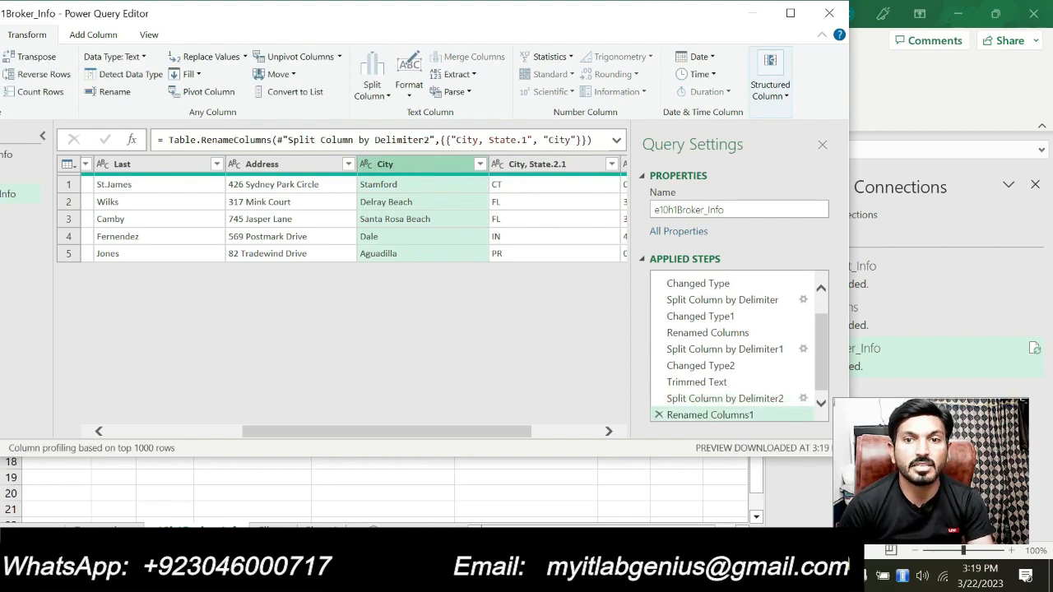
- Check the column name in step 5 in Word and rename the City, State.2.1 column as State in Power Query
{"action": "key", "text": "alt+Tab"}
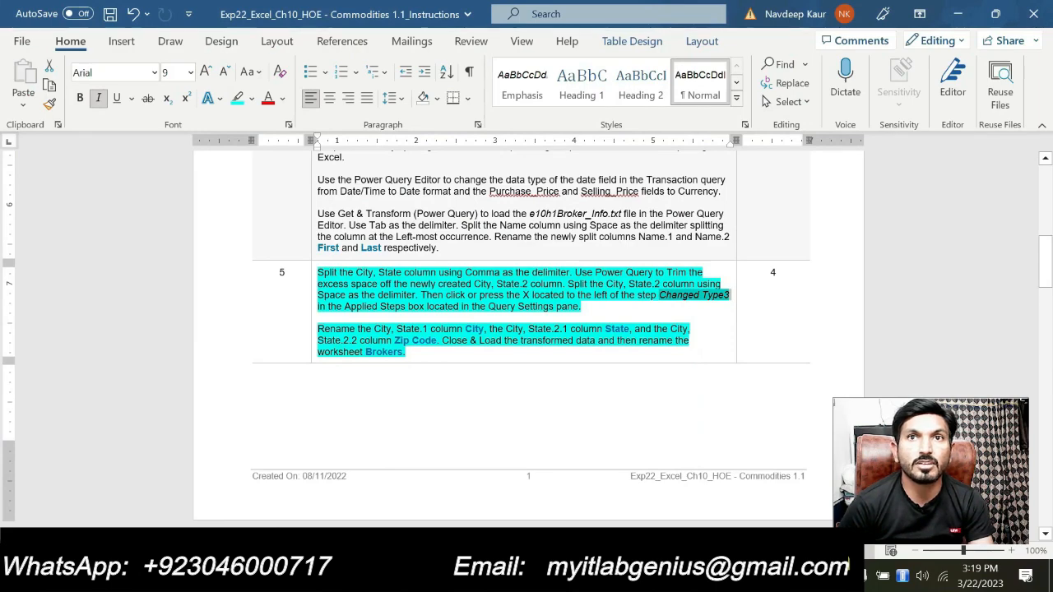
{"action": "key", "text": "alt+Tab"}
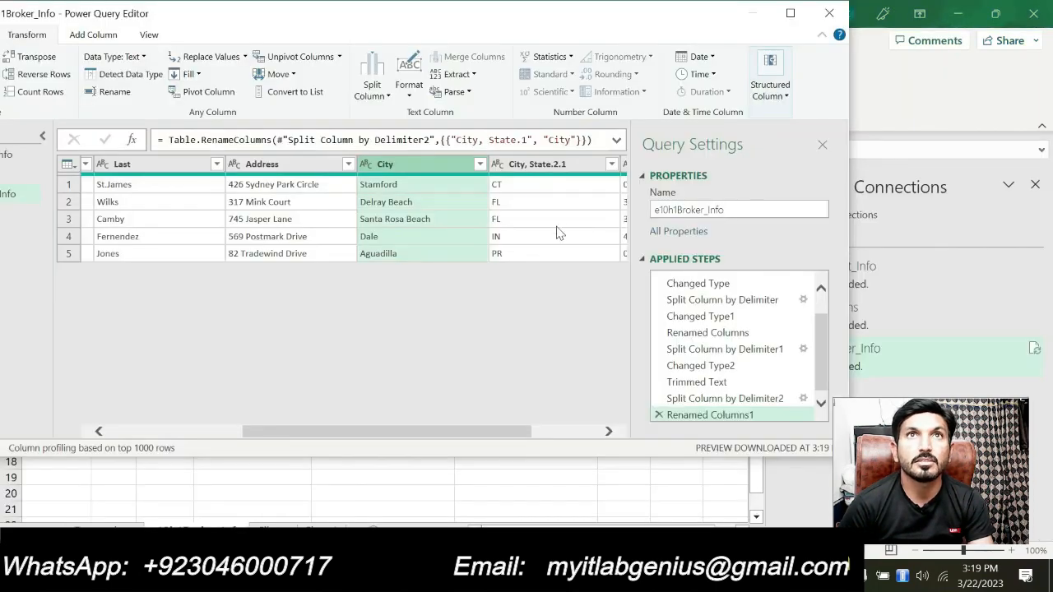
{"action": "double_click", "coordinate": [549, 164]}
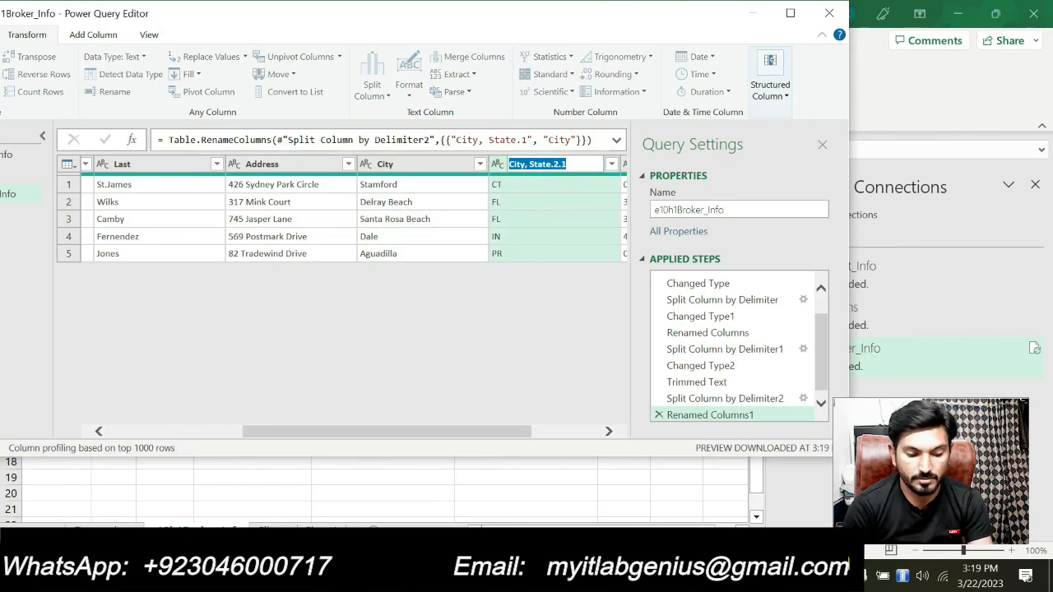
{"action": "type", "text": "State"}
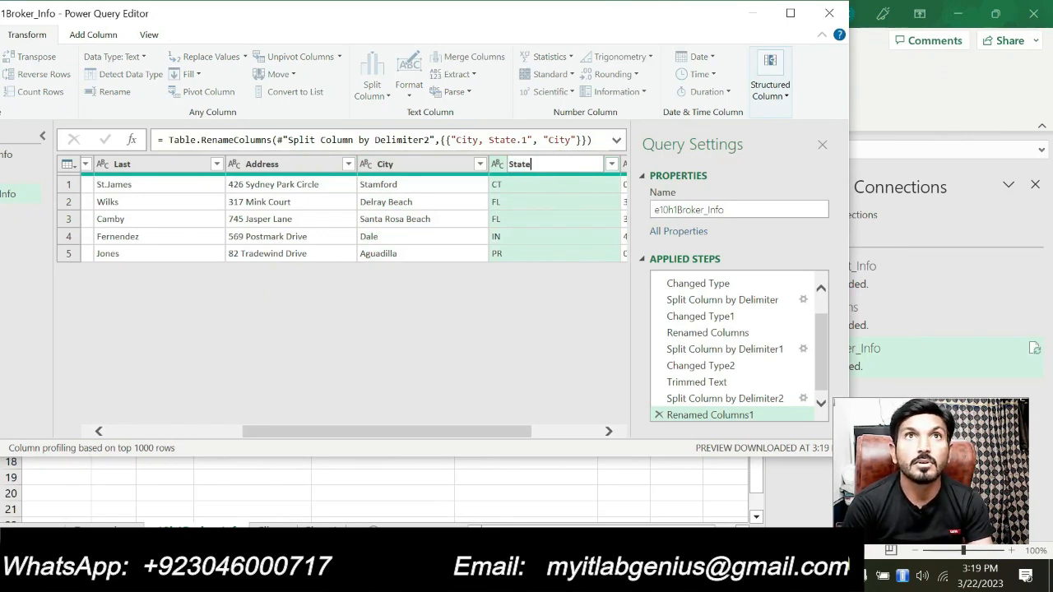
{"action": "key", "text": "Return"}
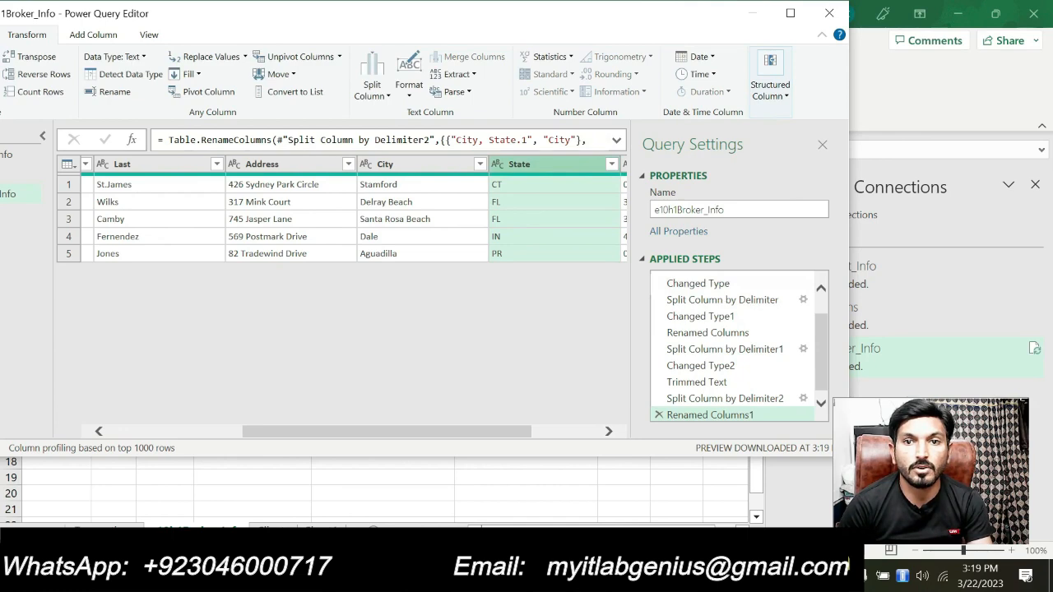
- Compare the City, State.2.2 column with step 5 in Word and copy its new name, Zip Code, from the instructions
{"action": "key", "text": "alt+Tab"}
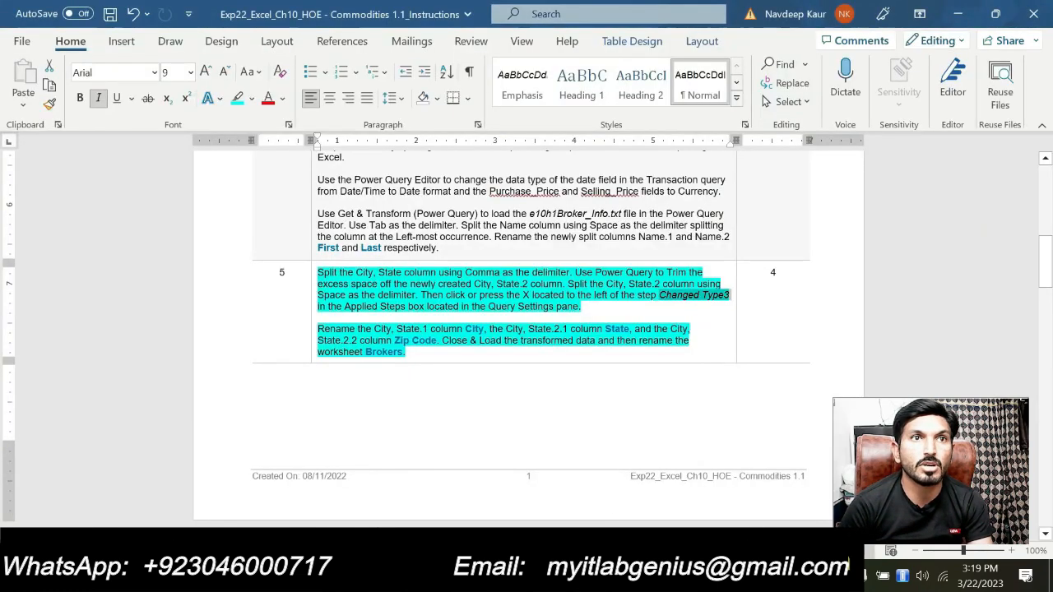
{"action": "key", "text": "alt+Tab"}
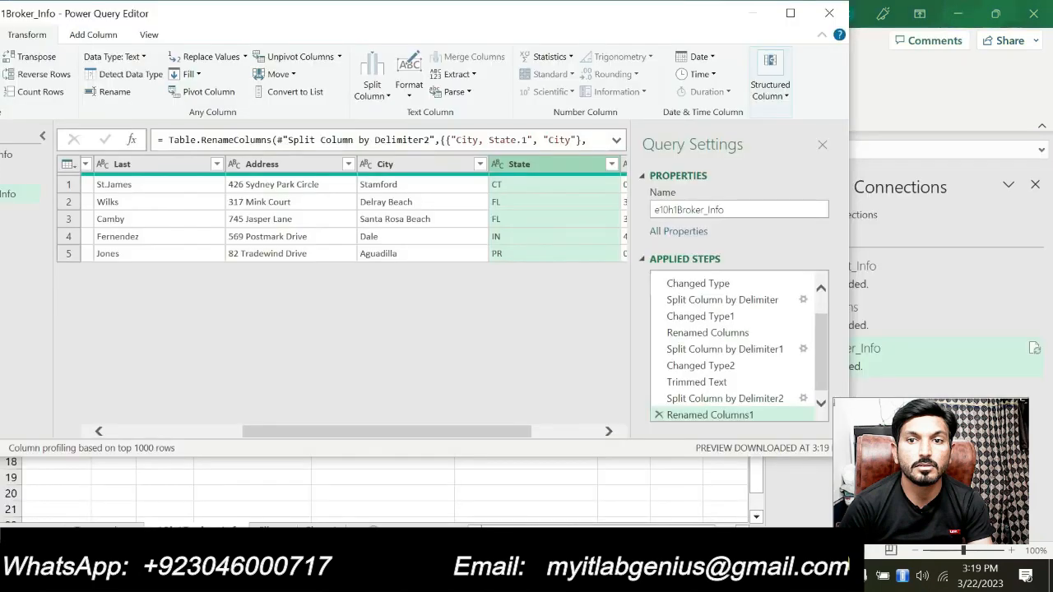
{"action": "left_click_drag", "start_coordinate": [503, 436], "coordinate": [578, 438]}
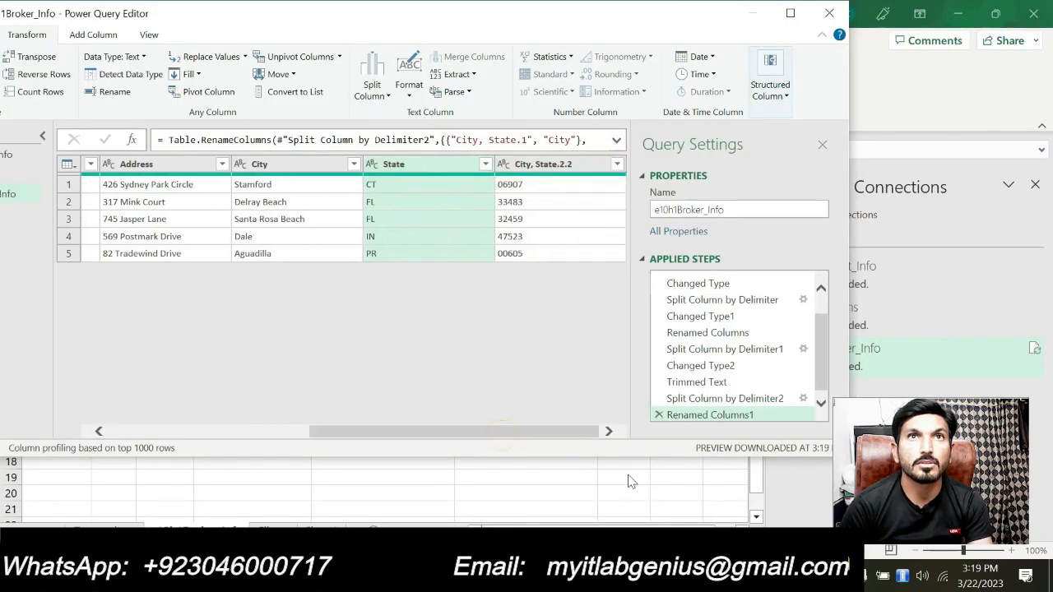
{"action": "key", "text": "alt+Tab"}
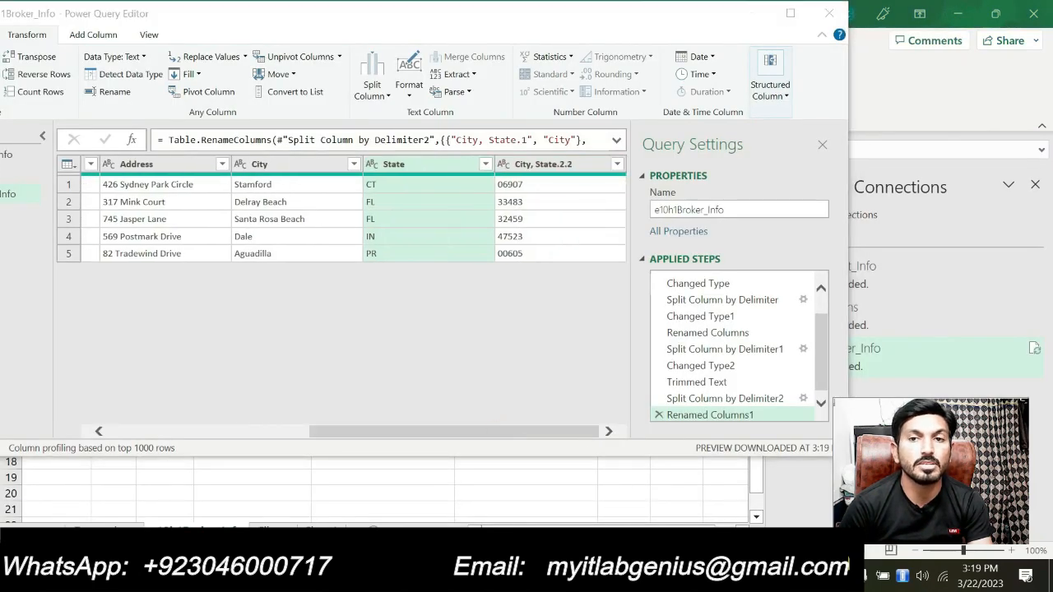
{"action": "key", "text": "alt+Tab"}
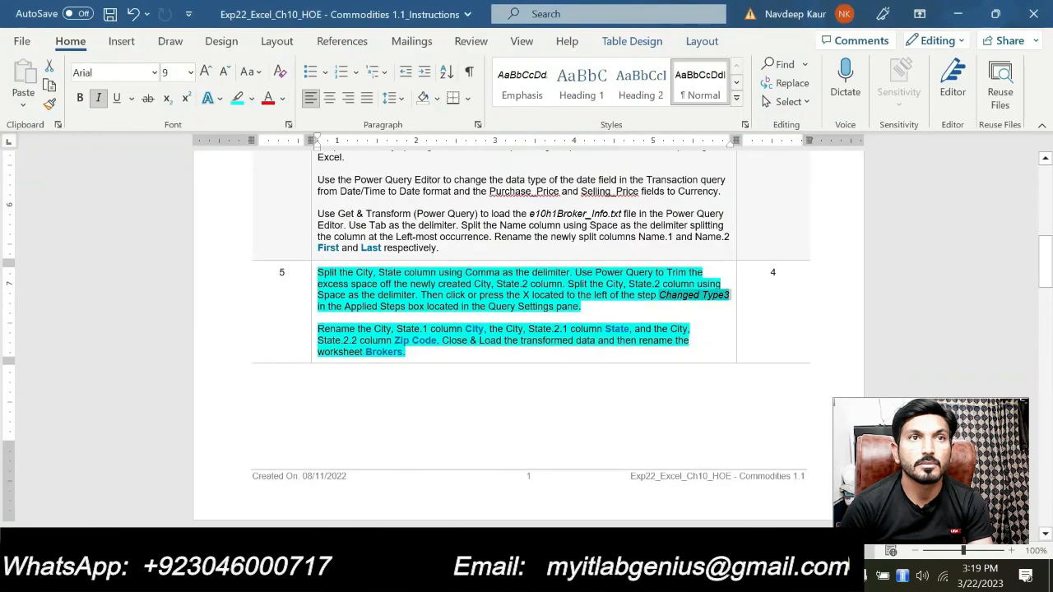
{"action": "key", "text": "alt+Tab"}
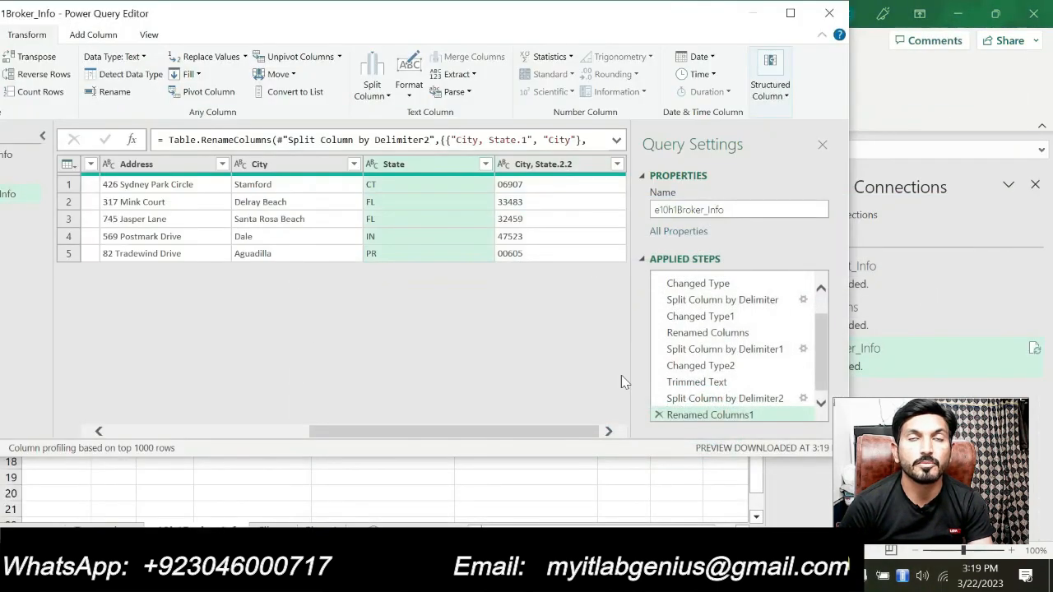
{"action": "key", "text": "alt+Tab"}
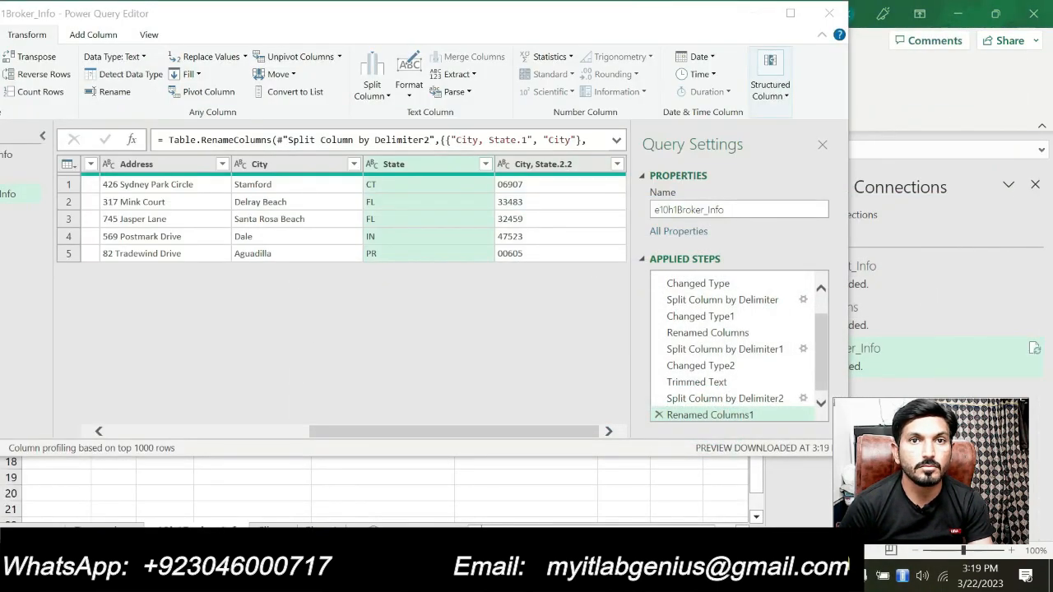
{"action": "key", "text": "alt+Tab"}
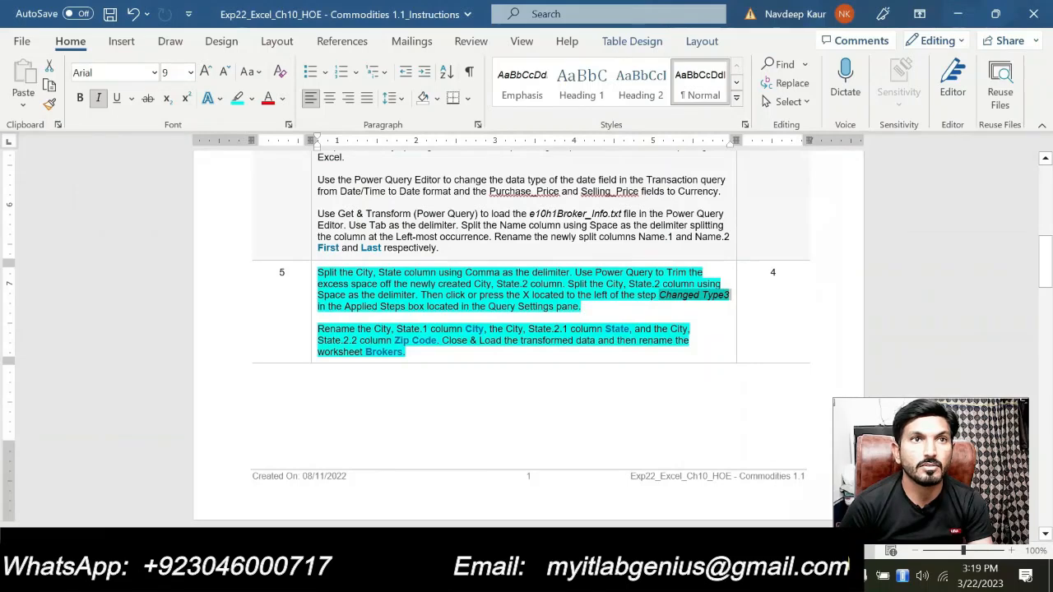
{"action": "left_click_drag", "start_coordinate": [437, 341], "coordinate": [395, 340]}
{"action": "key", "text": "ctrl+c"}
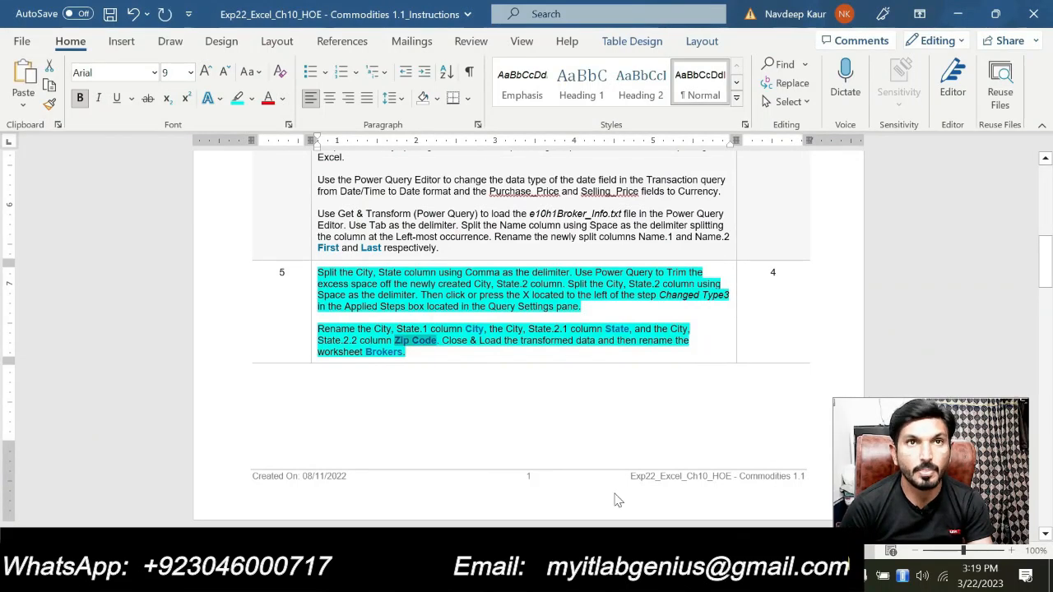
- Rename the City, State.2.2 column as Zip Code in the Power Query Editor
{"action": "key", "text": "alt+Tab"}
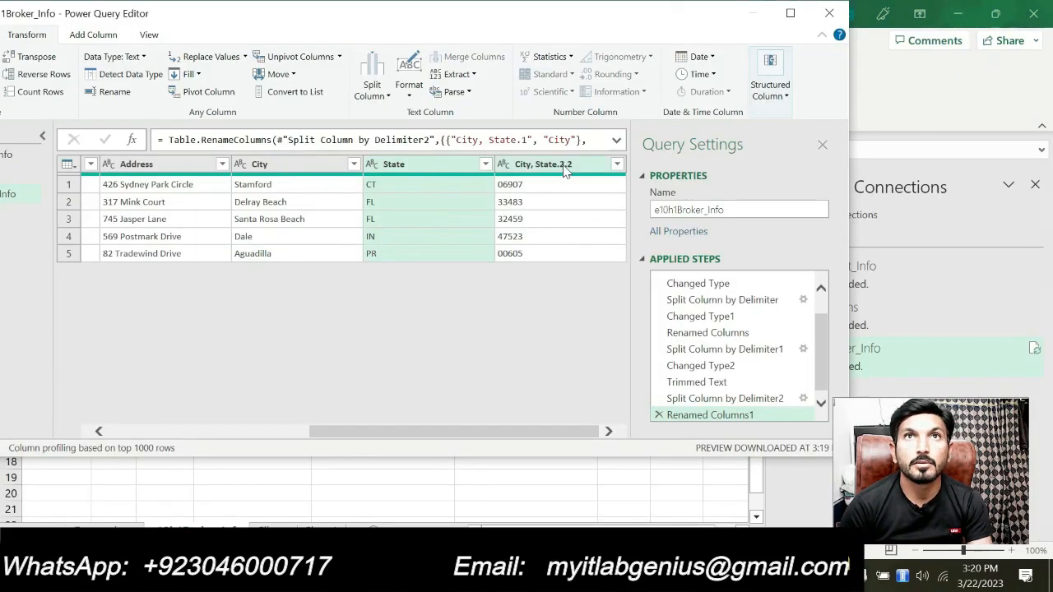
{"action": "double_click", "coordinate": [563, 164]}
{"action": "key", "text": "ctrl+v"}
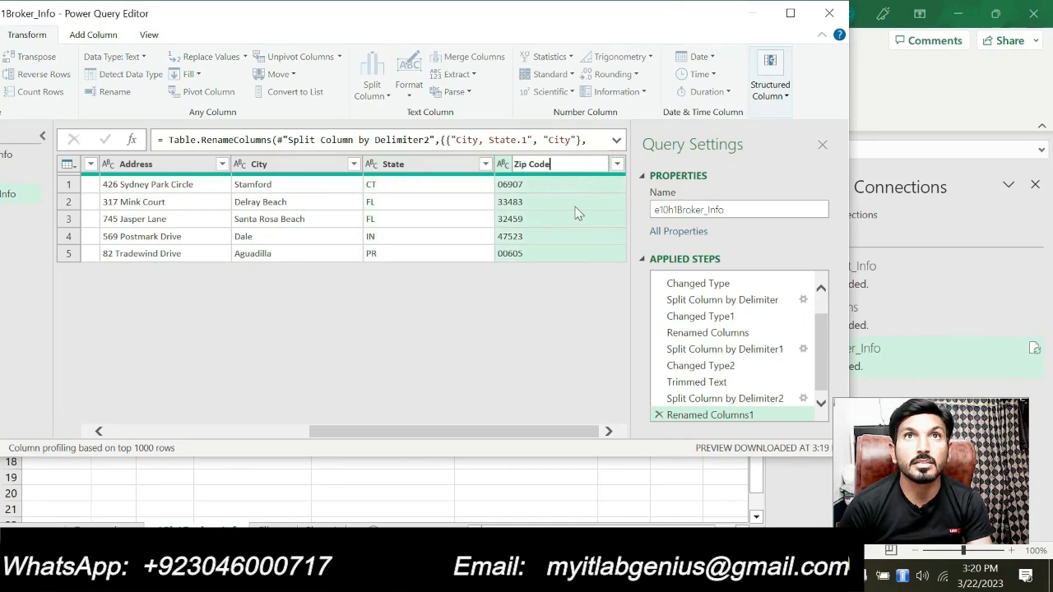
{"action": "key", "text": "Return"}
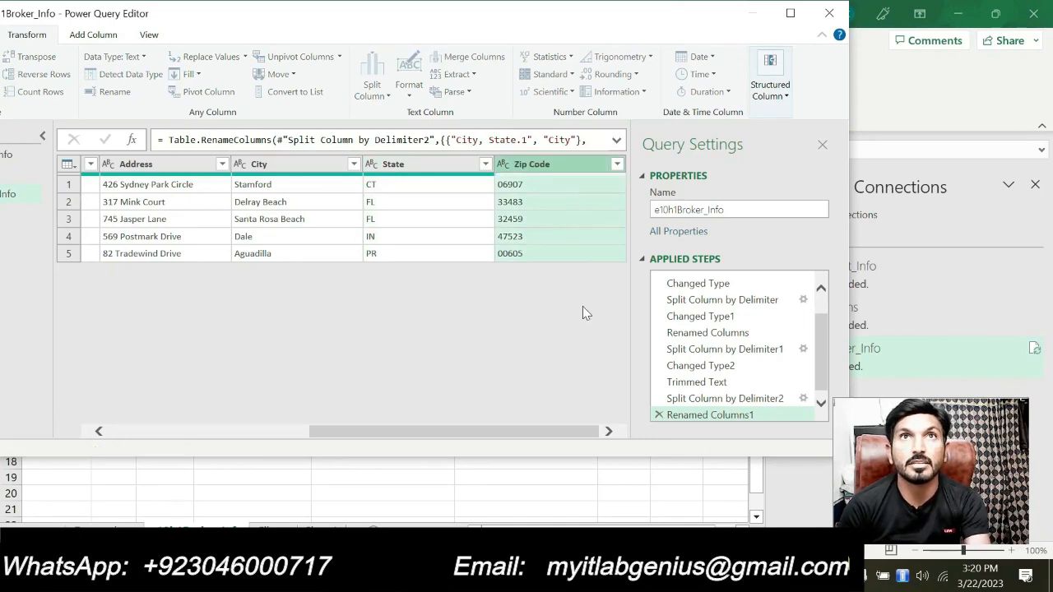
- Recheck step 5 in Word, then close the Power Query Editor and load the transformed broker data into the workbook
{"action": "key", "text": "alt+Tab"}
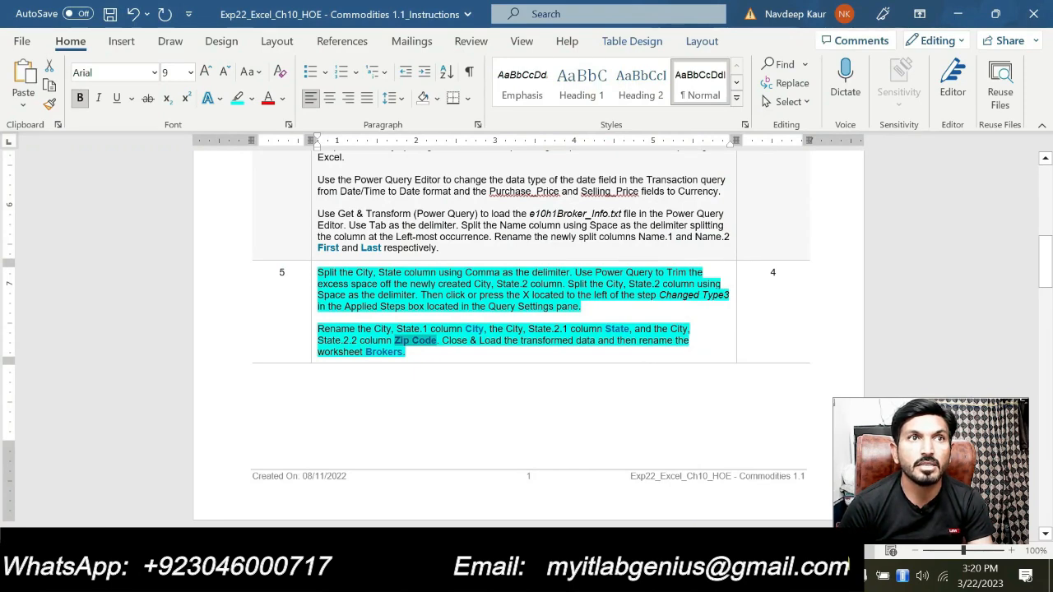
{"action": "left_click", "coordinate": [607, 575]}
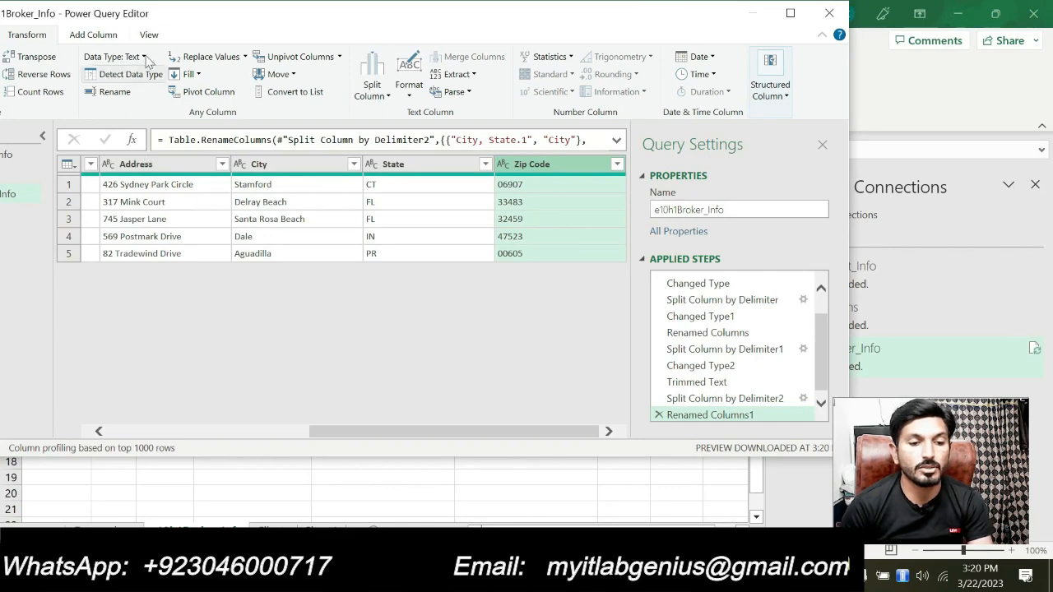
{"action": "left_click_drag", "start_coordinate": [177, 26], "coordinate": [344, 25]}
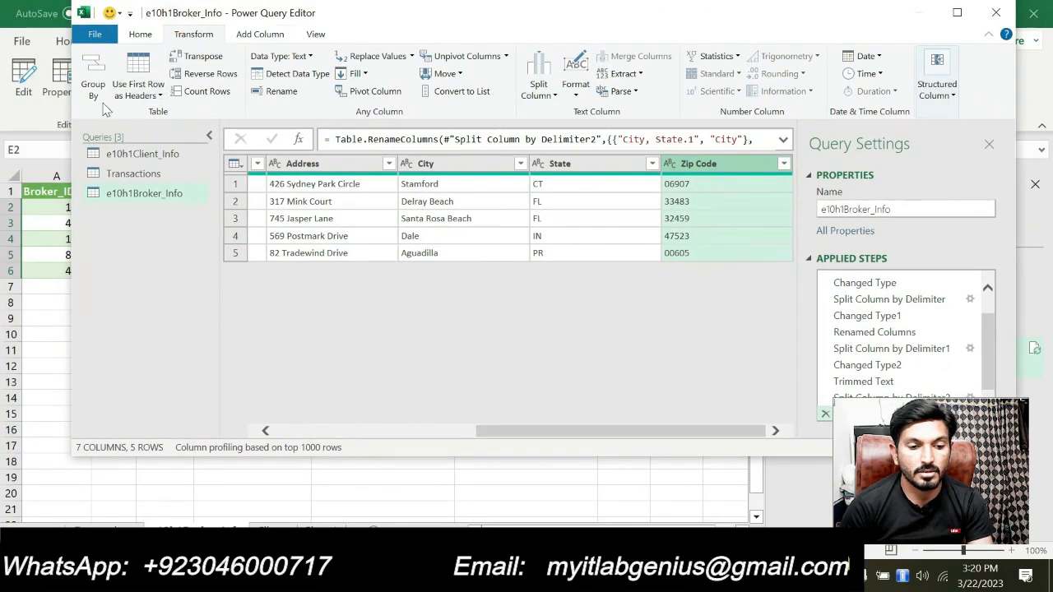
{"action": "left_click", "coordinate": [140, 34]}
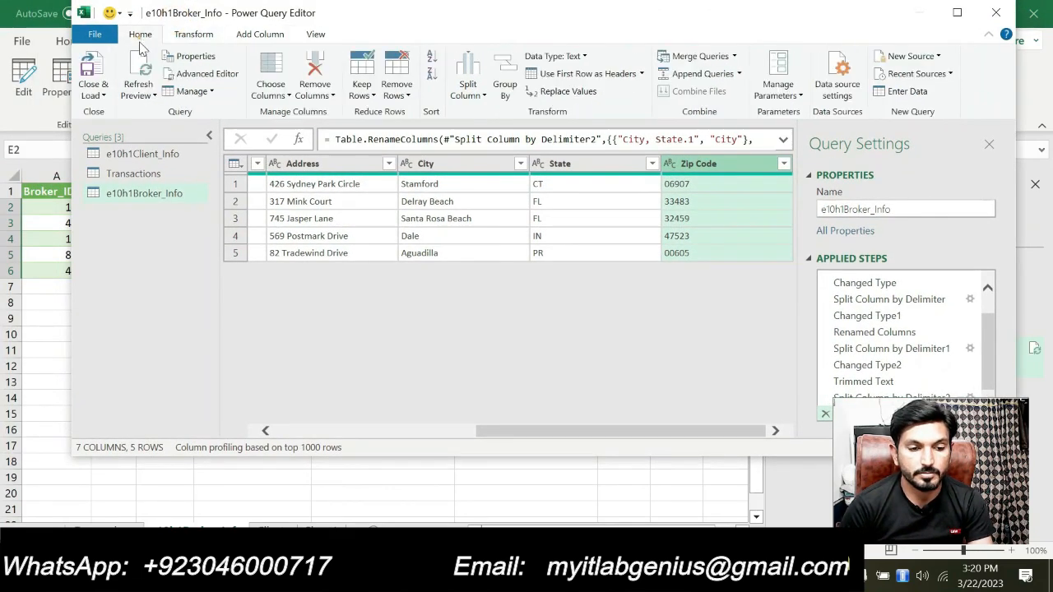
{"action": "left_click", "coordinate": [104, 96]}
{"action": "left_click", "coordinate": [123, 110]}
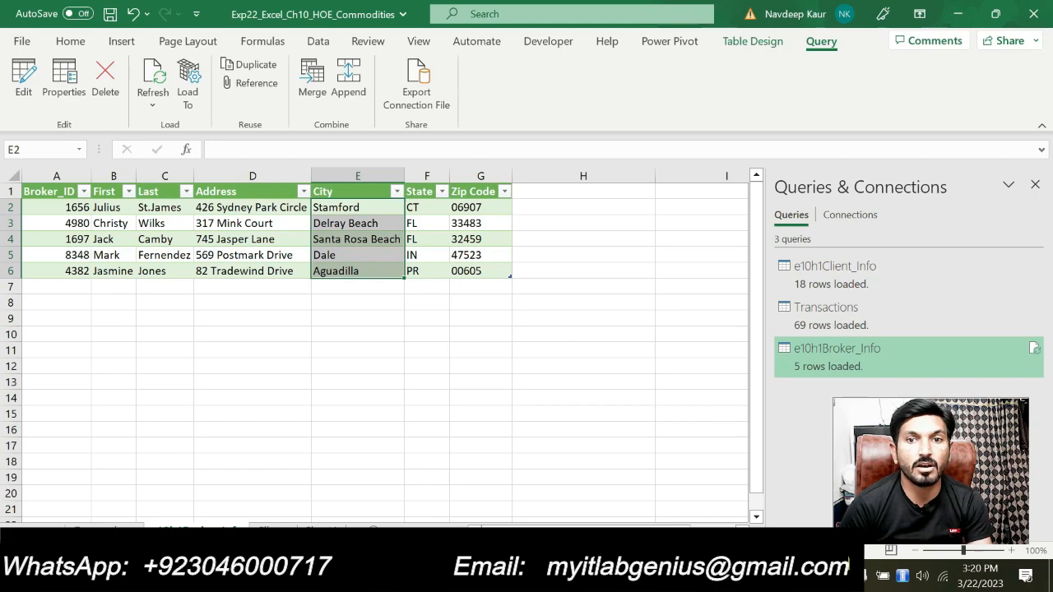
- Check the required sheet name in Word and rename the e10h1Broker_Info worksheet as Brokers
{"action": "key", "text": "alt+Tab"}
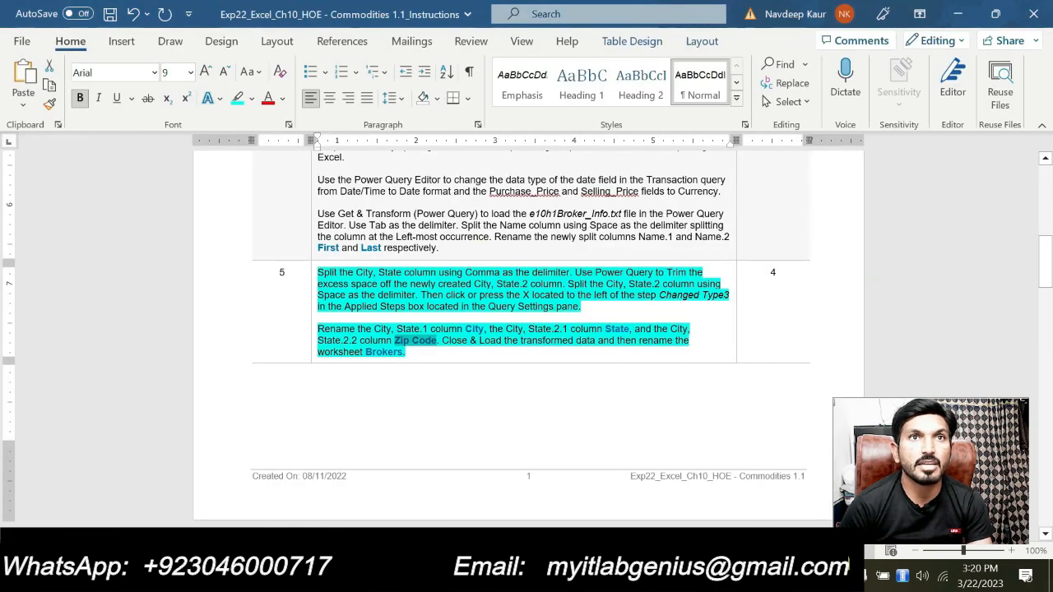
{"action": "key", "text": "alt+Tab"}
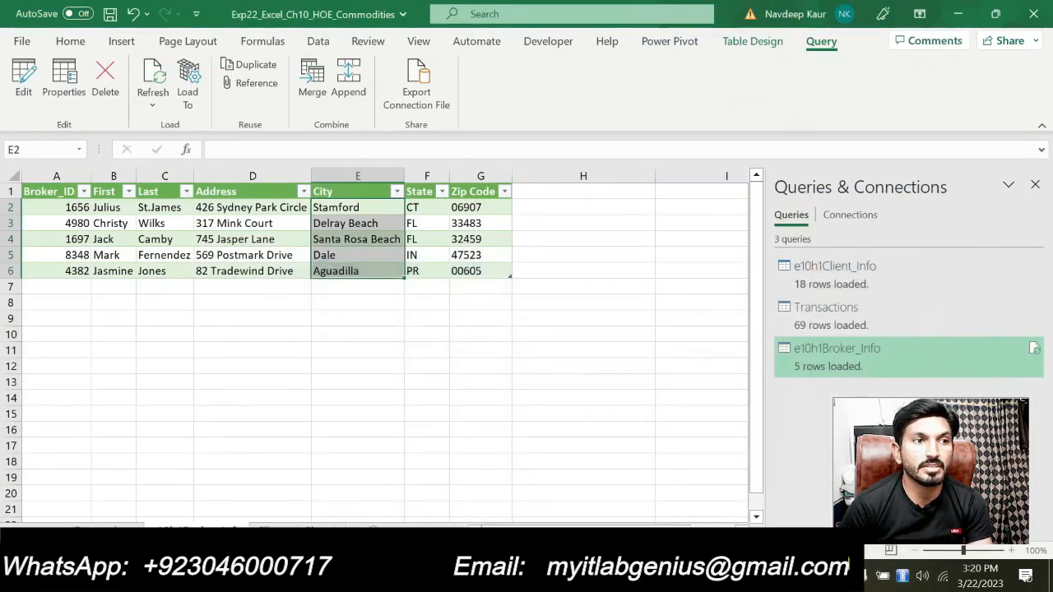
{"action": "double_click", "coordinate": [196, 531]}
{"action": "key", "text": "BackSpace"}
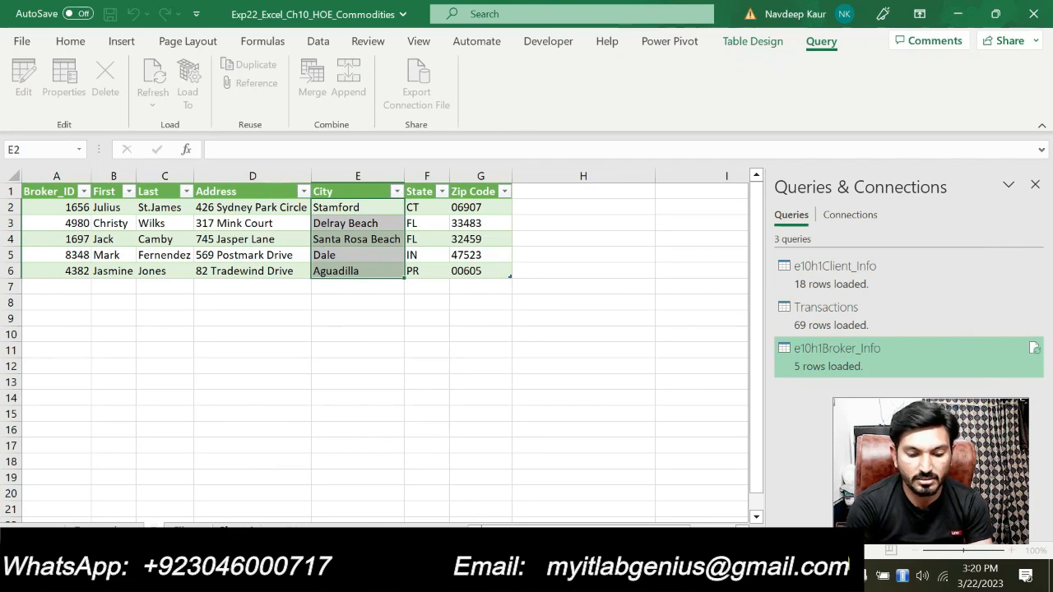
{"action": "type", "text": "Broker"}
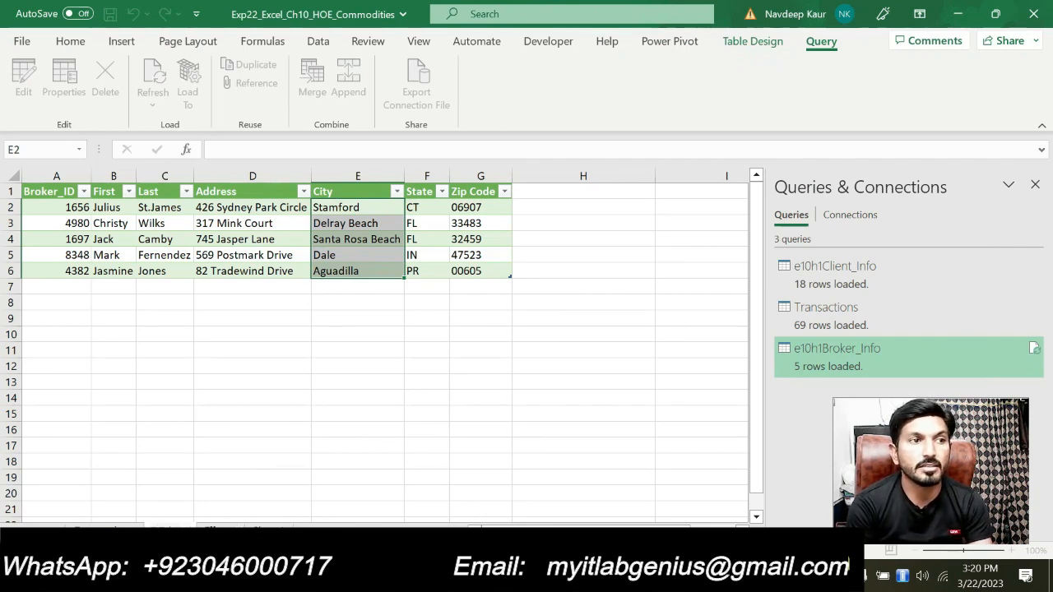
{"action": "key", "text": "Return"}
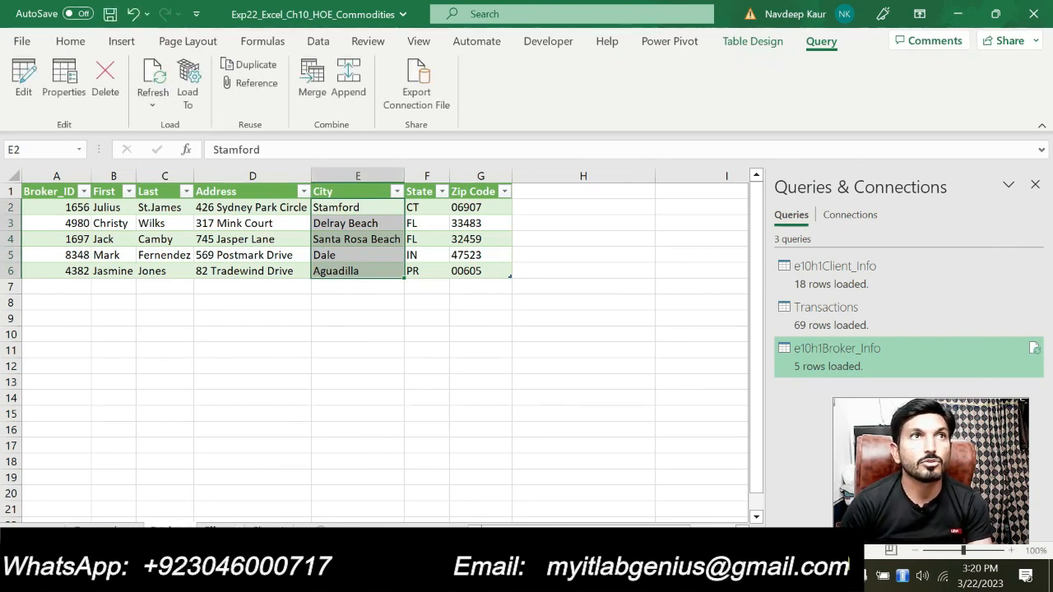
- Switch to Word and remove the turquoise highlight from the completed step 5 instructions
{"action": "left_click", "coordinate": [593, 576]}
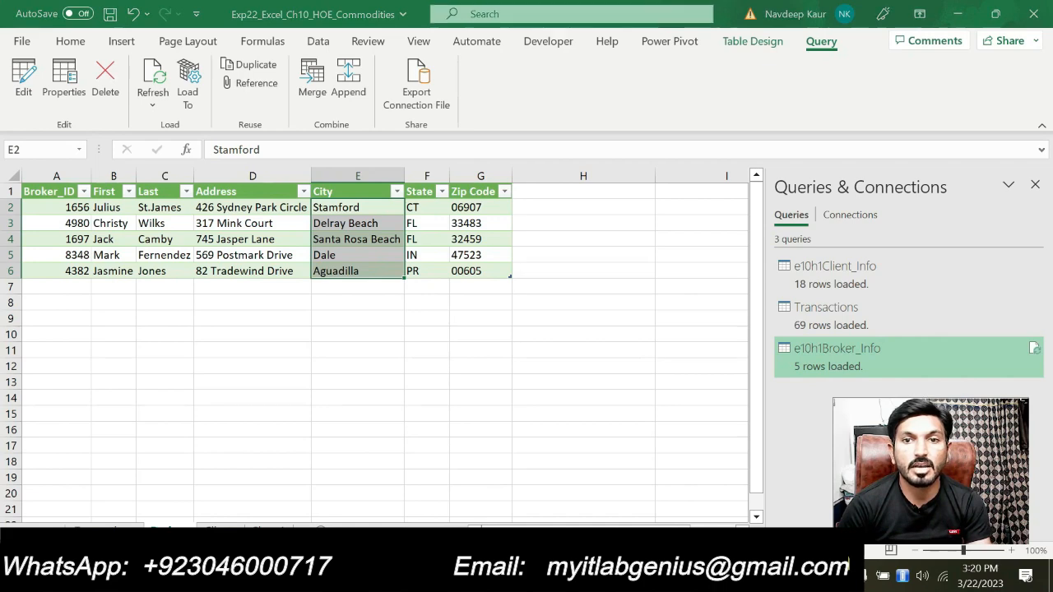
{"action": "left_click_drag", "start_coordinate": [406, 352], "coordinate": [385, 259]}
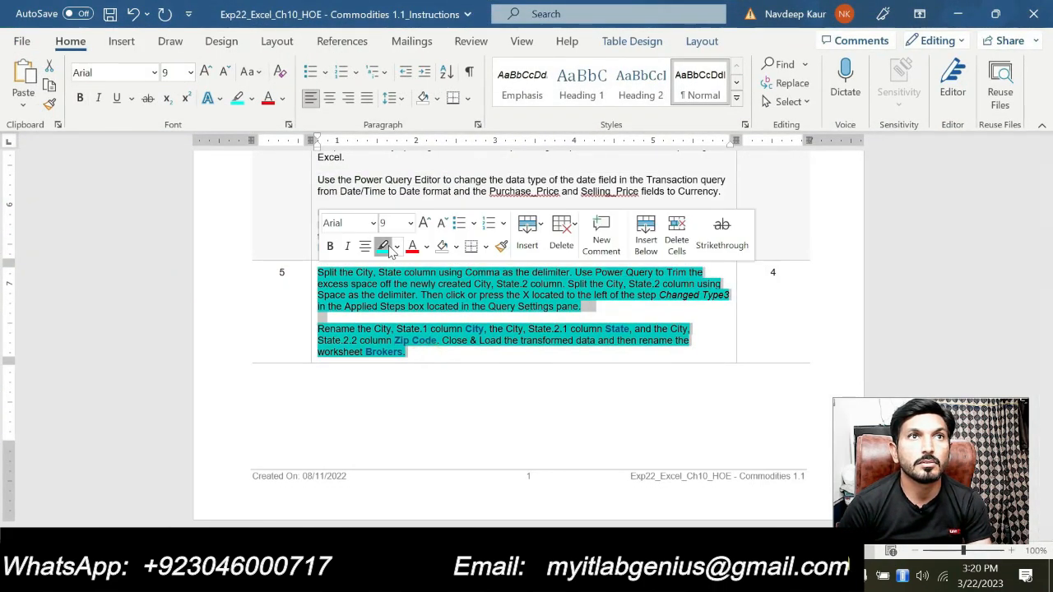
{"action": "left_click", "coordinate": [383, 247]}
- Look through the remaining project instructions in Word and read step 6 on importing and appending the Quarter 4 transactions
{"action": "scroll", "coordinate": [414, 317], "scroll_direction": "down", "scroll_amount": 6}
{"action": "scroll", "coordinate": [528, 337], "scroll_direction": "down", "scroll_amount": 8}
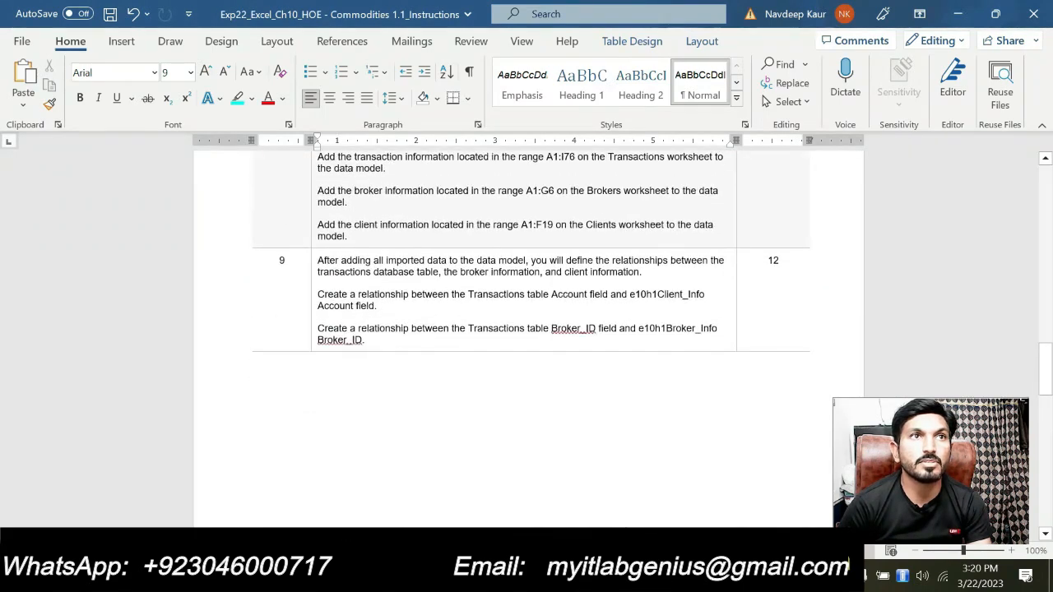
{"action": "scroll", "coordinate": [411, 321], "scroll_direction": "down", "scroll_amount": 8}
{"action": "scroll", "coordinate": [529, 337], "scroll_direction": "down", "scroll_amount": 3}
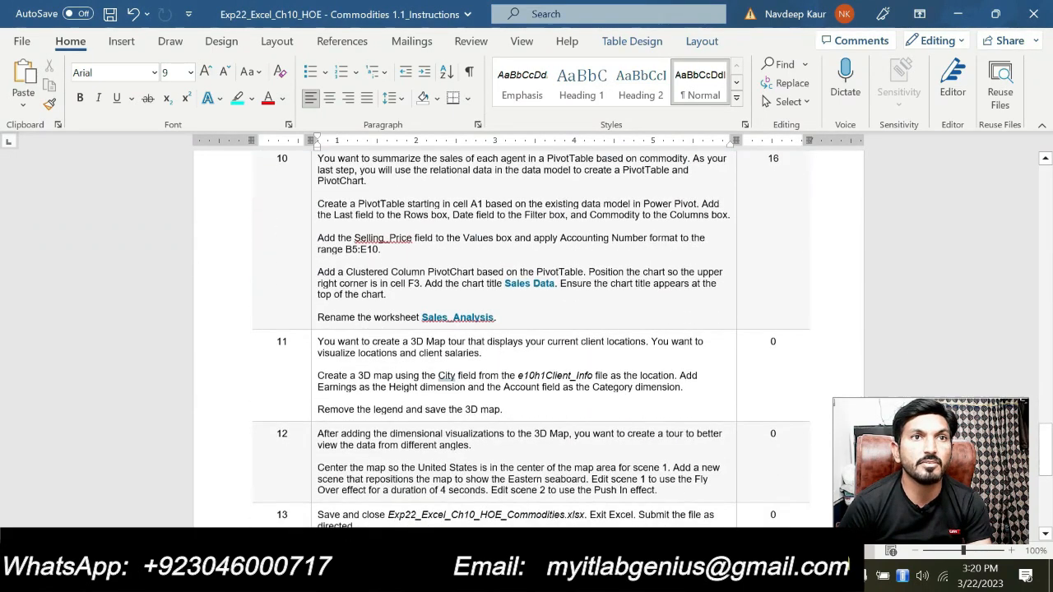
{"action": "scroll", "coordinate": [529, 337], "scroll_direction": "down", "scroll_amount": 4}
{"action": "scroll", "coordinate": [529, 337], "scroll_direction": "up", "scroll_amount": 5}
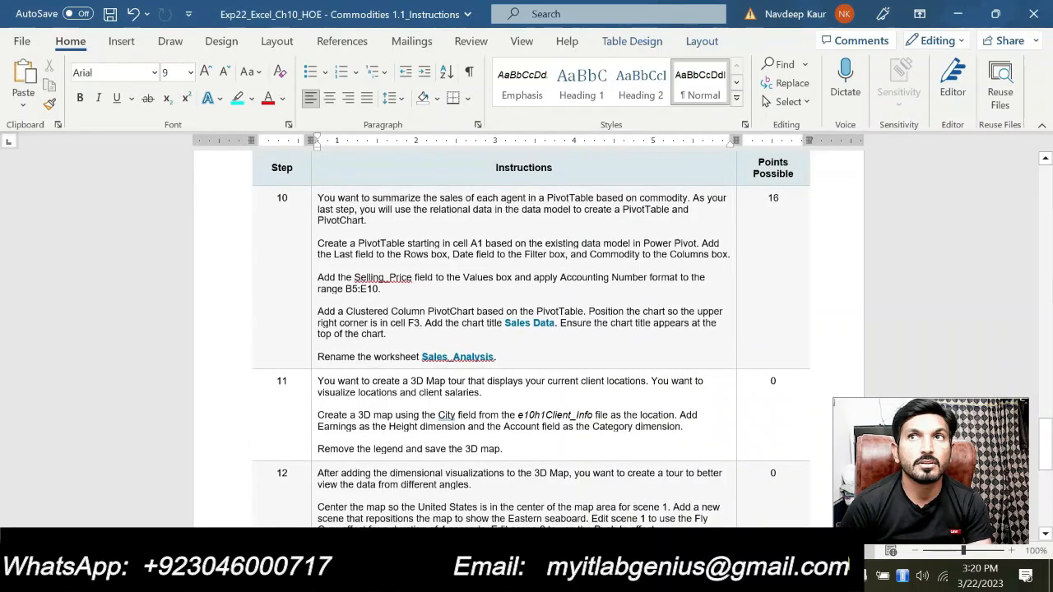
{"action": "scroll", "coordinate": [417, 360], "scroll_direction": "down", "scroll_amount": 6}
{"action": "scroll", "coordinate": [417, 361], "scroll_direction": "up", "scroll_amount": 20}
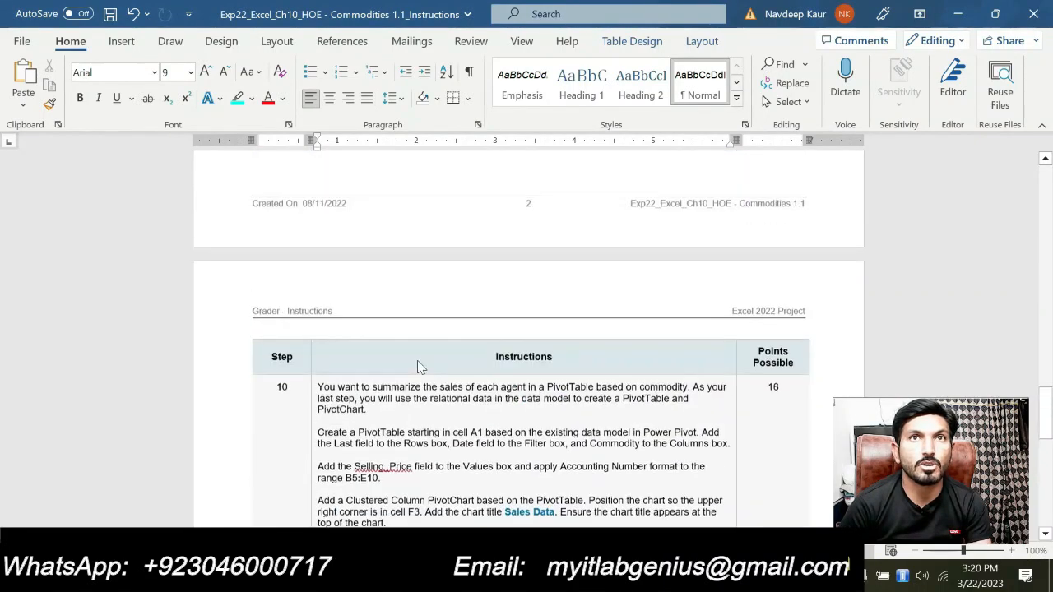
{"action": "scroll", "coordinate": [417, 360], "scroll_direction": "up", "scroll_amount": 7}
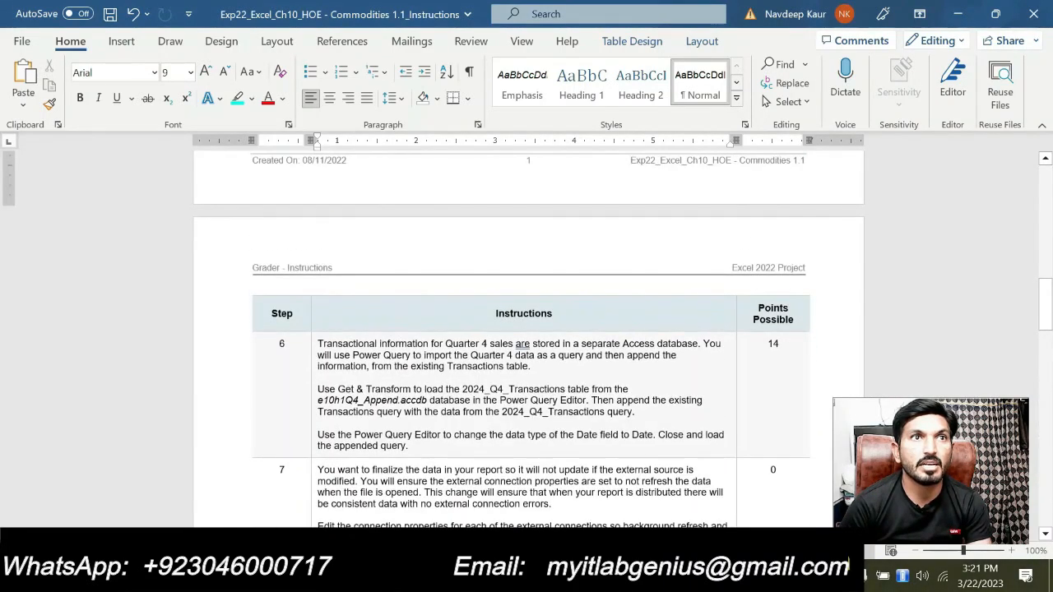
{"action": "scroll", "coordinate": [417, 360], "scroll_direction": "down", "scroll_amount": 4}
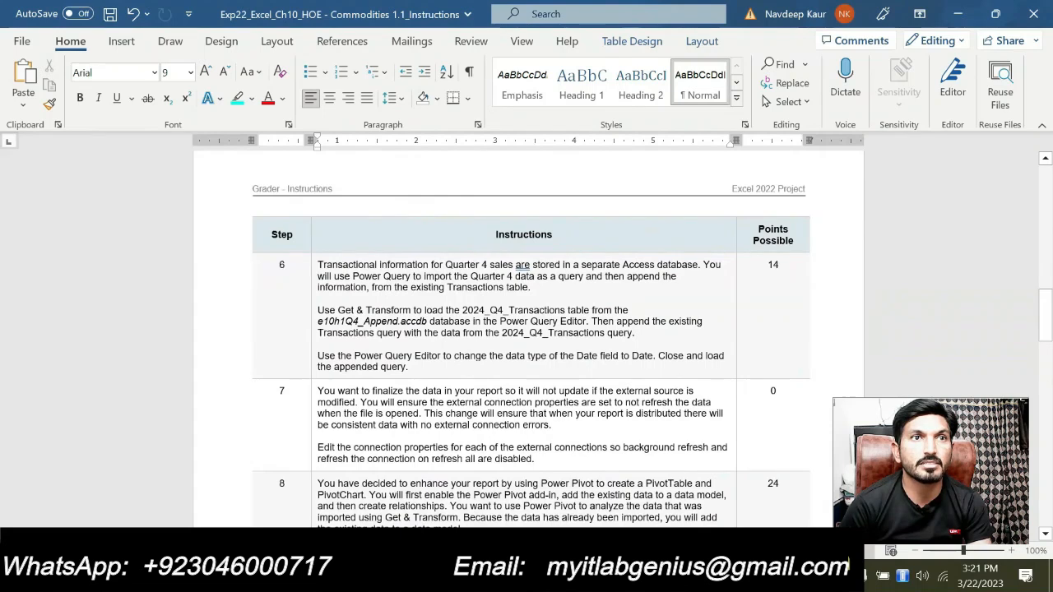
- Highlight all of the step 6 instruction text in turquoise
{"action": "scroll", "coordinate": [527, 329], "scroll_direction": "down", "scroll_amount": 1}
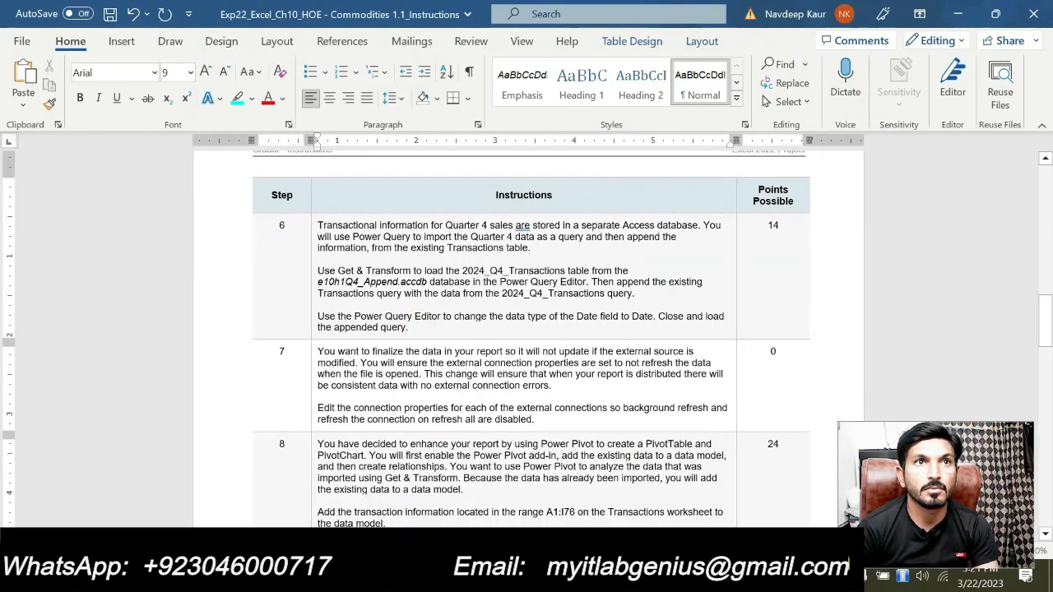
{"action": "left_click_drag", "start_coordinate": [409, 327], "coordinate": [362, 232]}
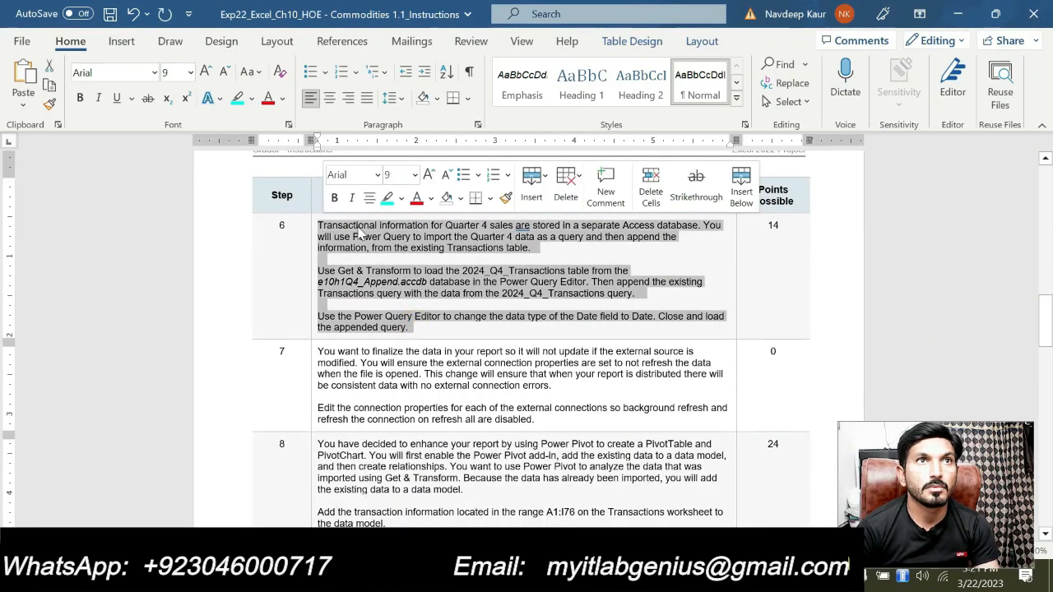
{"action": "left_click", "coordinate": [391, 201]}
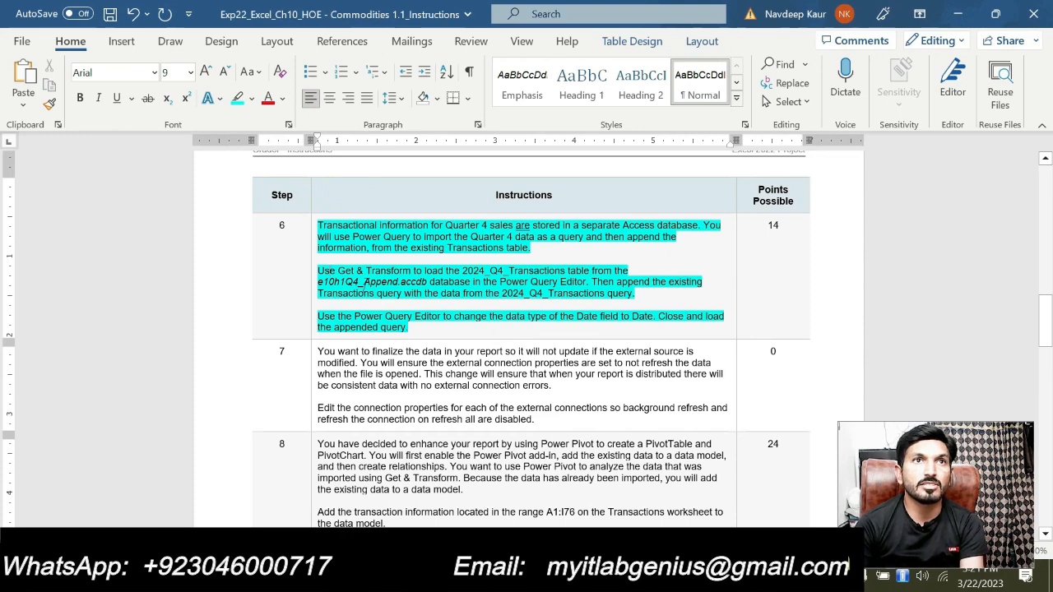
- Check the step 6 instructions for the Access database file name and the name of the table to load from it
{"action": "left_click_drag", "start_coordinate": [364, 283], "coordinate": [428, 282]}
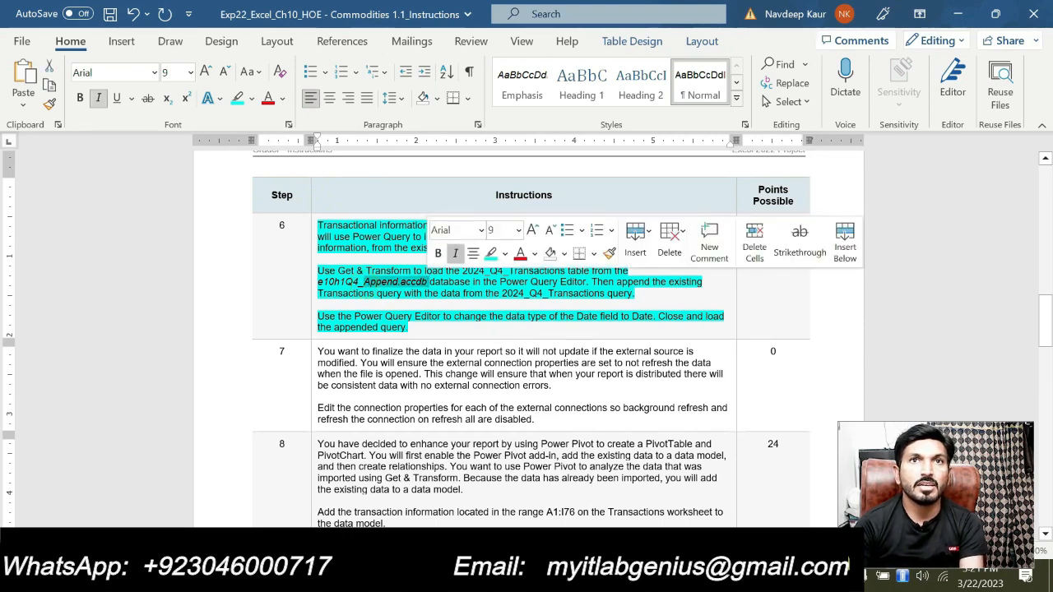
{"action": "left_click", "coordinate": [531, 294]}
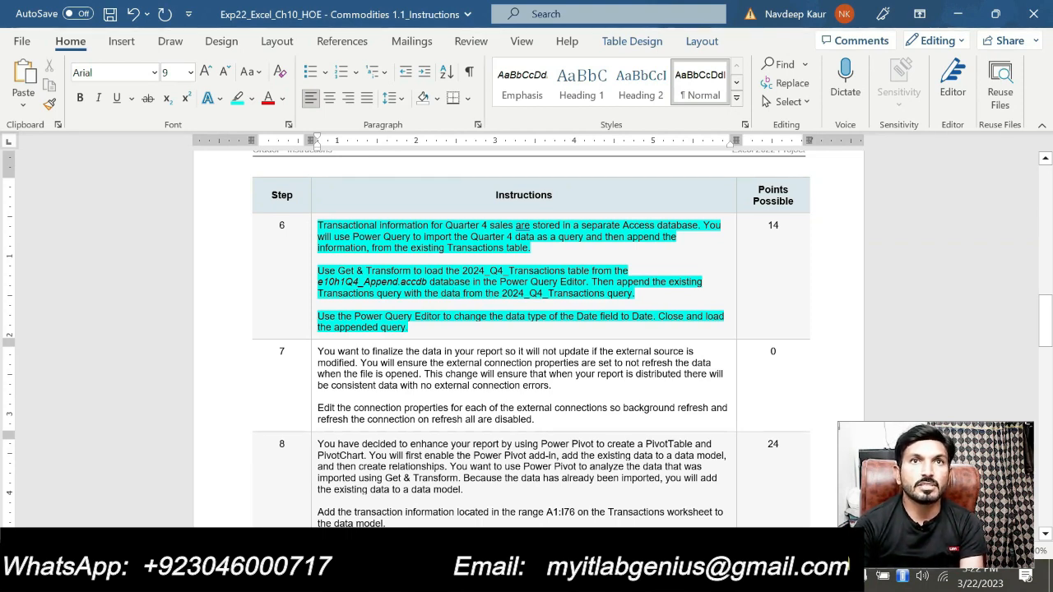
{"action": "double_click", "coordinate": [465, 271]}
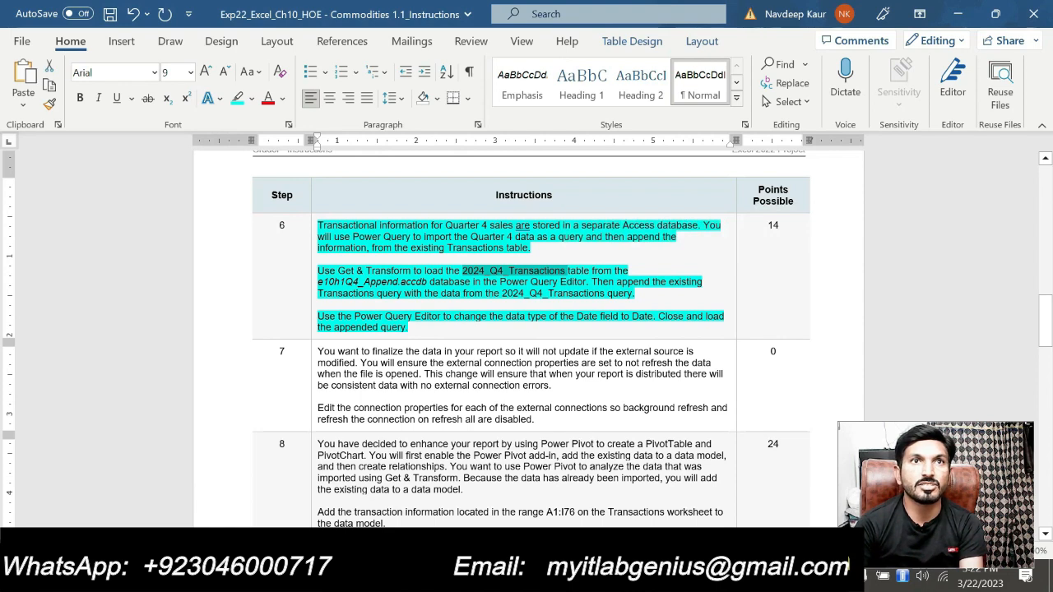
{"action": "left_click", "coordinate": [497, 272]}
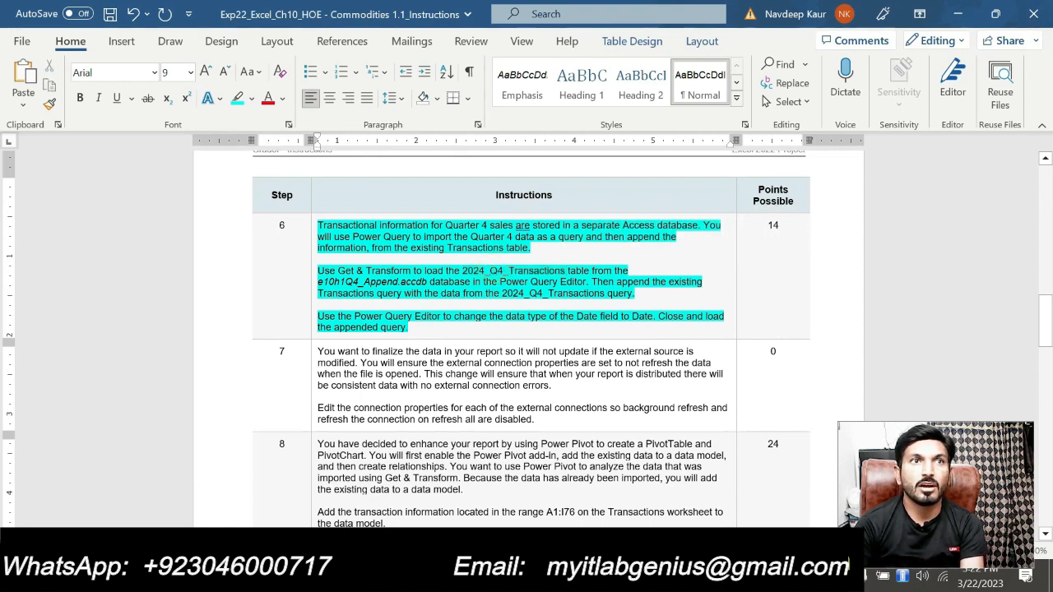